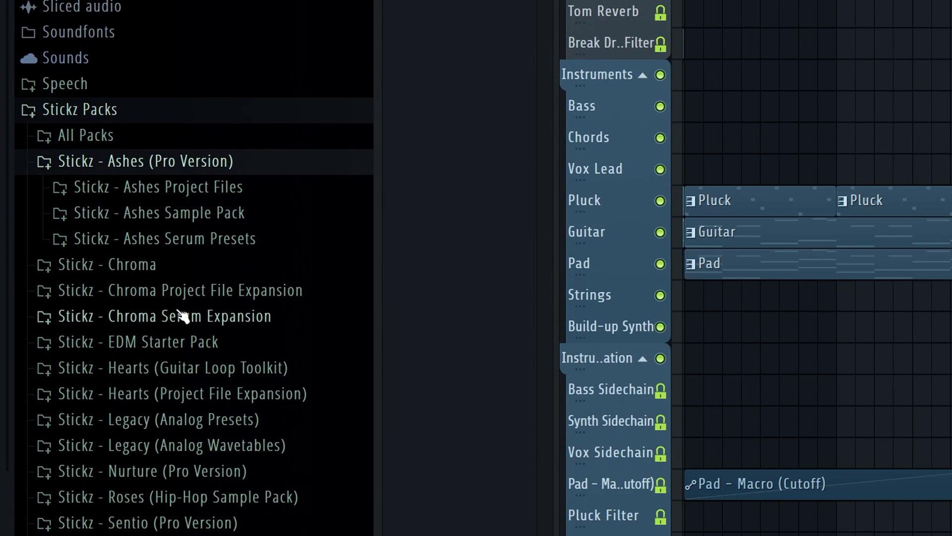
Look through the Serum presets in the Stickz - Ashes Serum Presets folder
click(86, 329)
click(206, 270)
scroll(251, 89, down, 5)
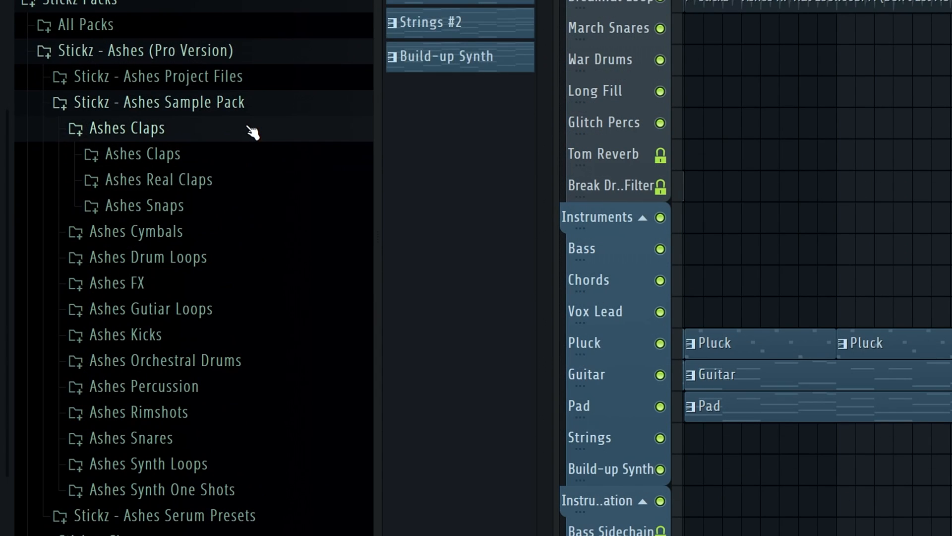
Open the Stickz - Ashes Sample Pack folder and look through its Drum Loops and Gutiar Loops folders
click(249, 128)
click(245, 180)
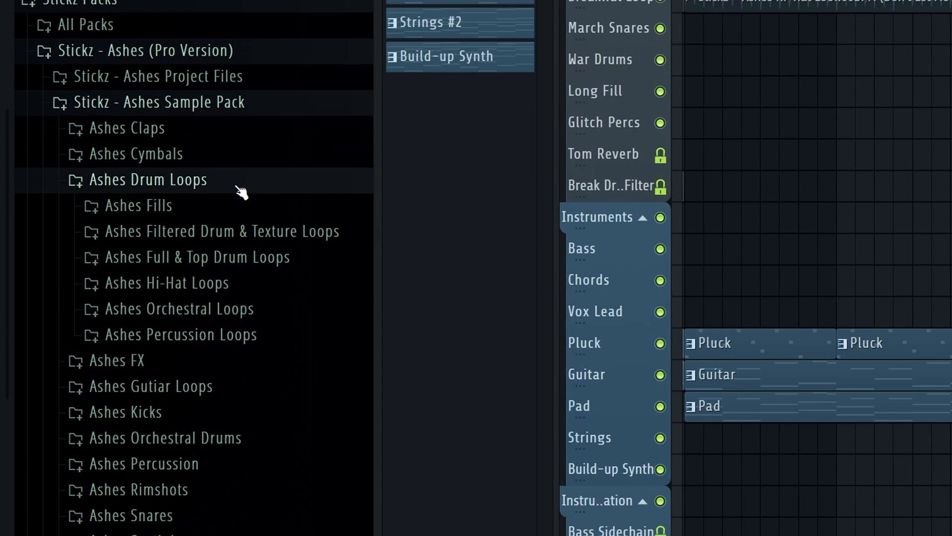
click(243, 188)
click(233, 237)
click(226, 118)
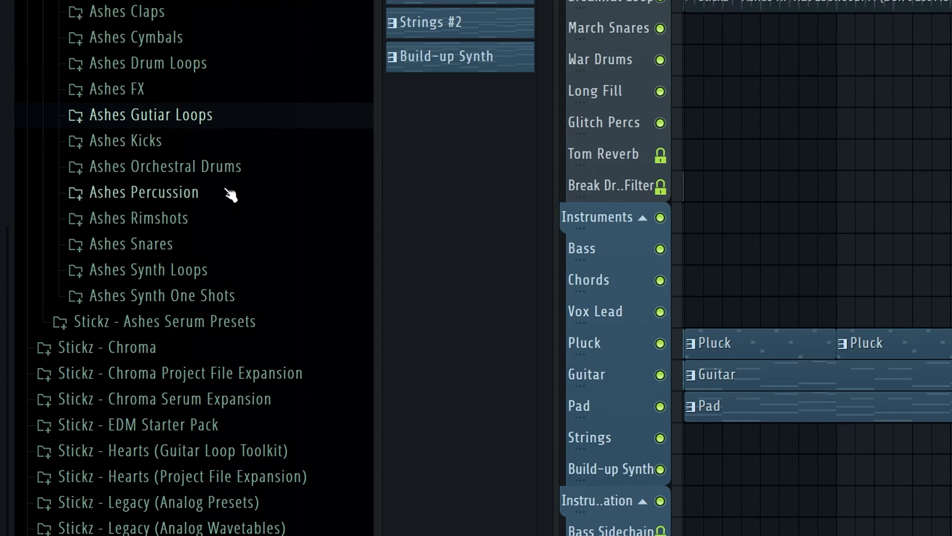
Look through the Ashes FX, Ashes Percussion and Ashes Orchestral Drums folders of the sample pack
click(186, 96)
click(198, 203)
click(188, 305)
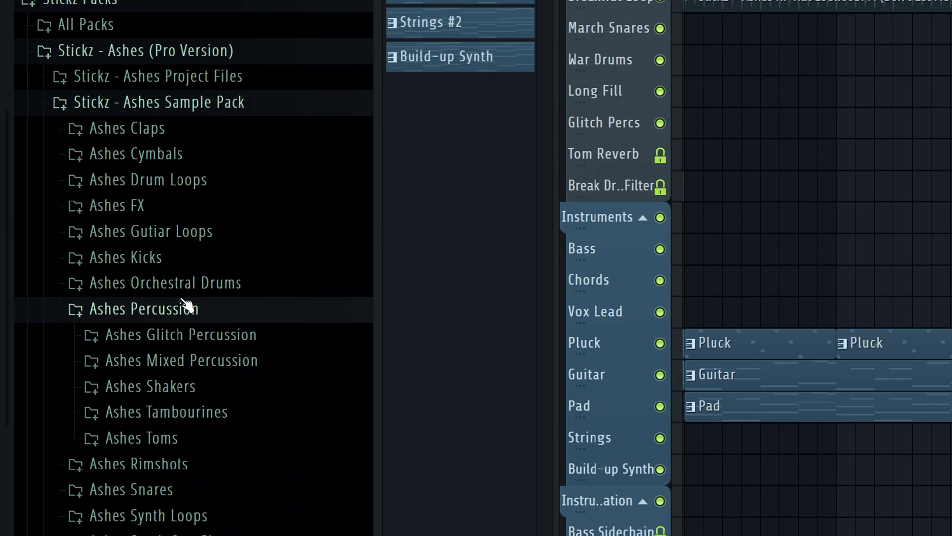
click(191, 305)
click(194, 283)
click(244, 282)
Look through the Ashes Synth Loops folder of the sample pack
scroll(238, 292, down, 3)
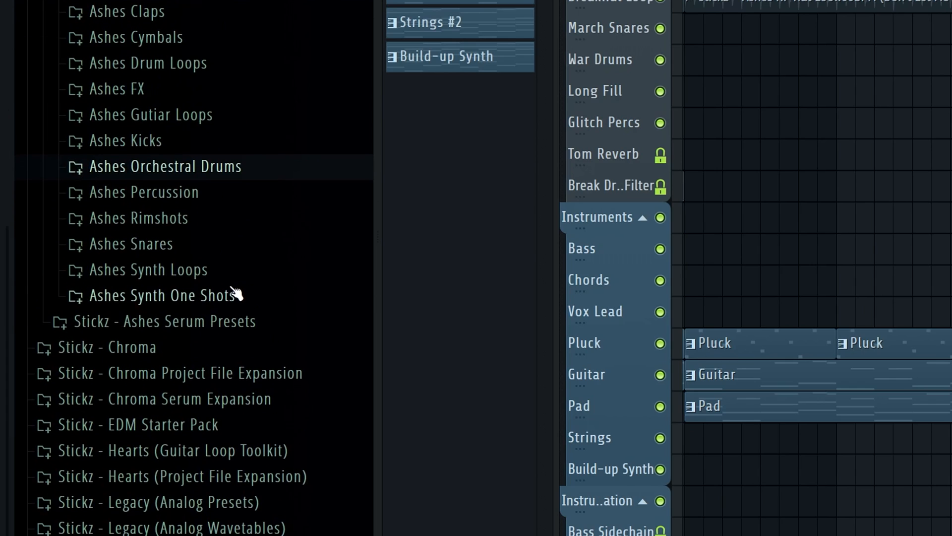
click(226, 269)
scroll(213, 265, down, 3)
click(209, 133)
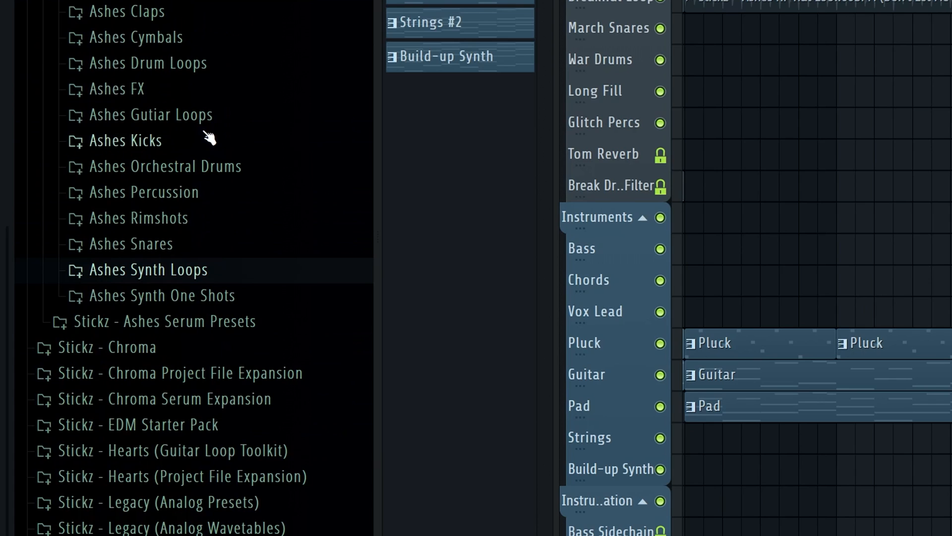
click(177, 253)
click(176, 253)
Open the Stickz - Ashes Project Files folder and look over the projects it contains
scroll(179, 267, up, 4)
click(180, 287)
click(180, 276)
scroll(234, 322, up, 1)
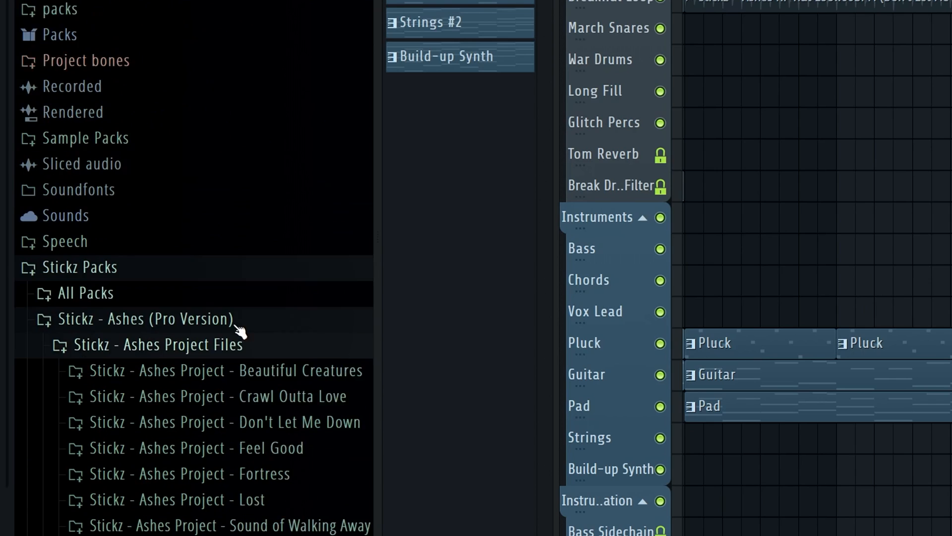
scroll(298, 293, down, 3)
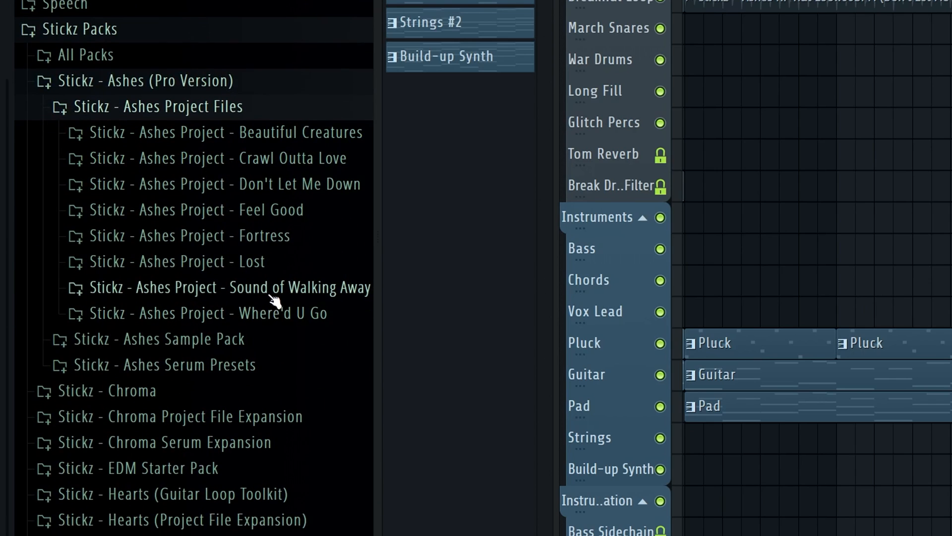
Examine which DAW versions the Lost project folder provides
click(277, 262)
scroll(277, 273, up, 1)
scroll(293, 278, down, 2)
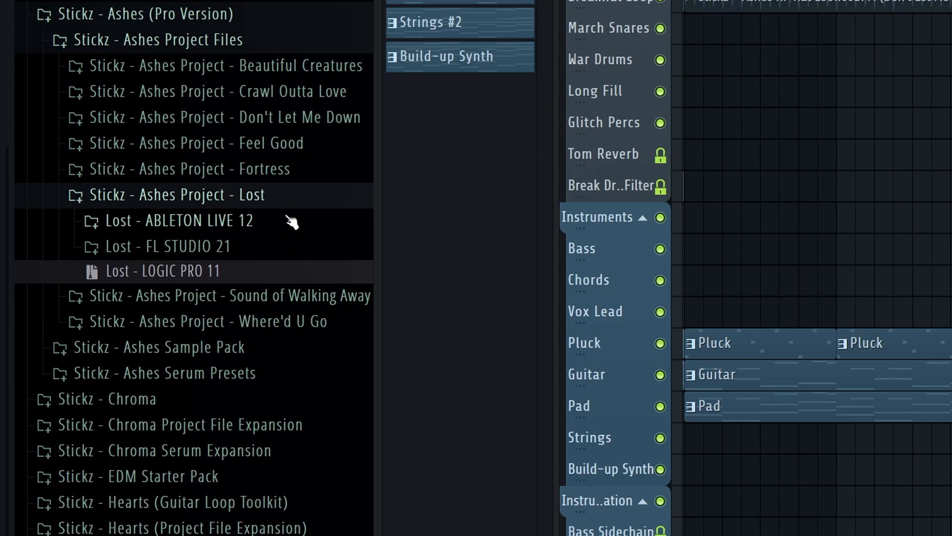
scroll(297, 215, up, 1)
click(295, 211)
Examine which DAW versions the Don't Let Me Down project folder provides and collapse the folder
click(307, 143)
scroll(307, 142, up, 2)
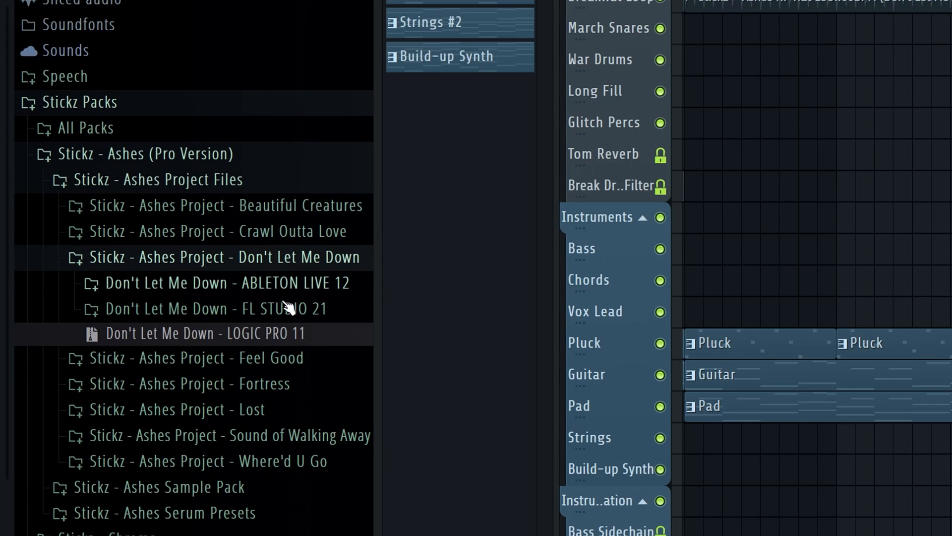
click(300, 264)
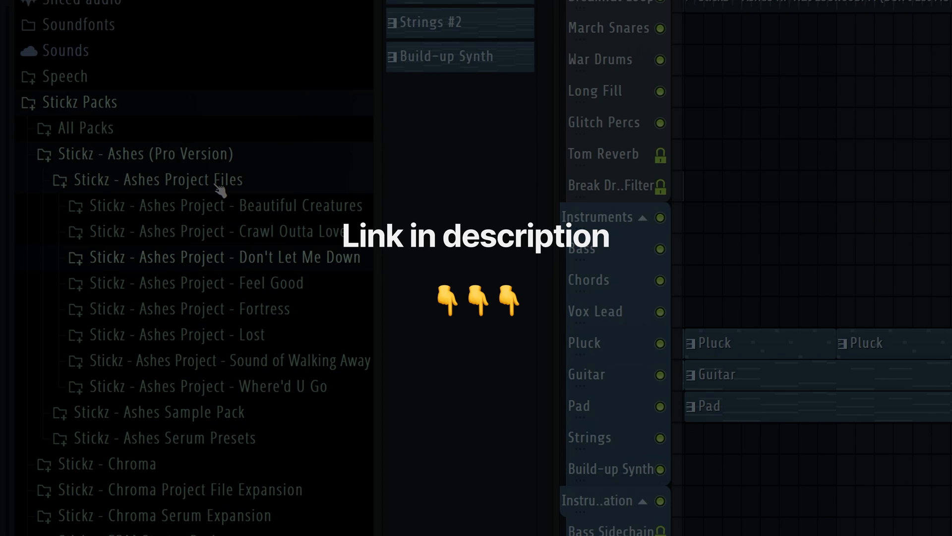
click(217, 181)
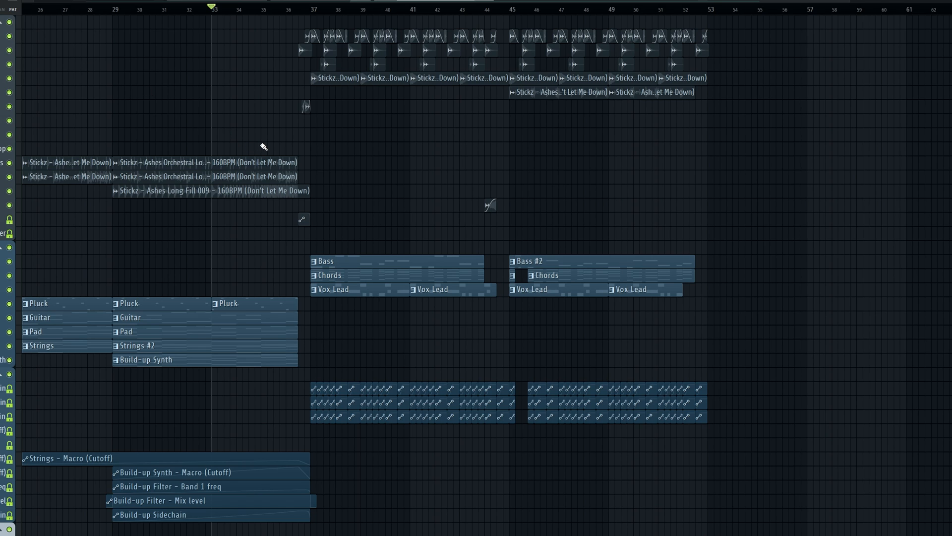
Look over the whole playlist arrangement and play it through the drop starting at bar 37
scroll(281, 136, down, 2)
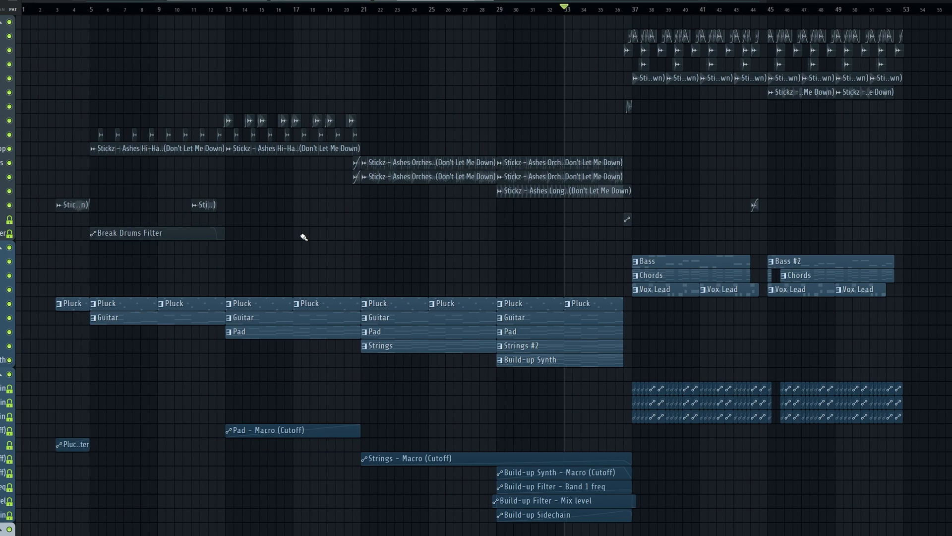
scroll(728, 210, up, 2)
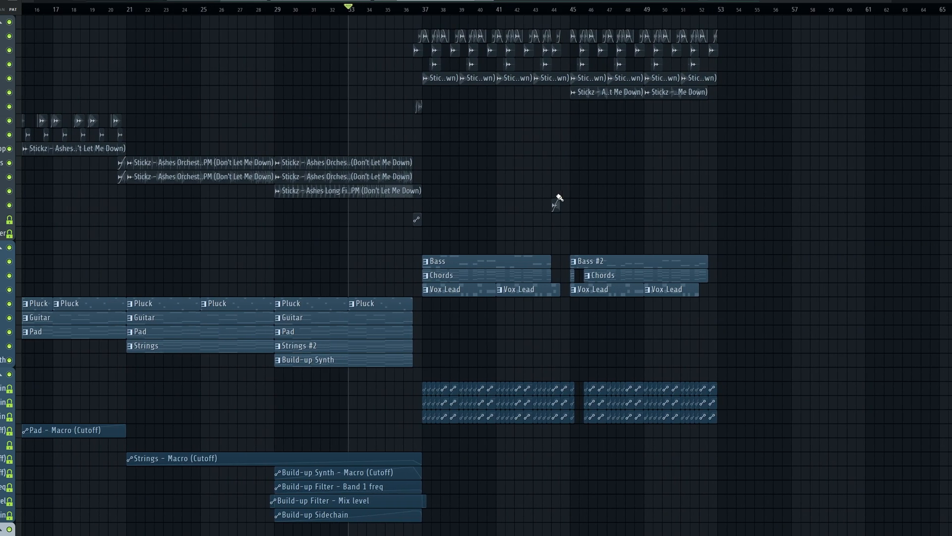
scroll(531, 185, up, 4)
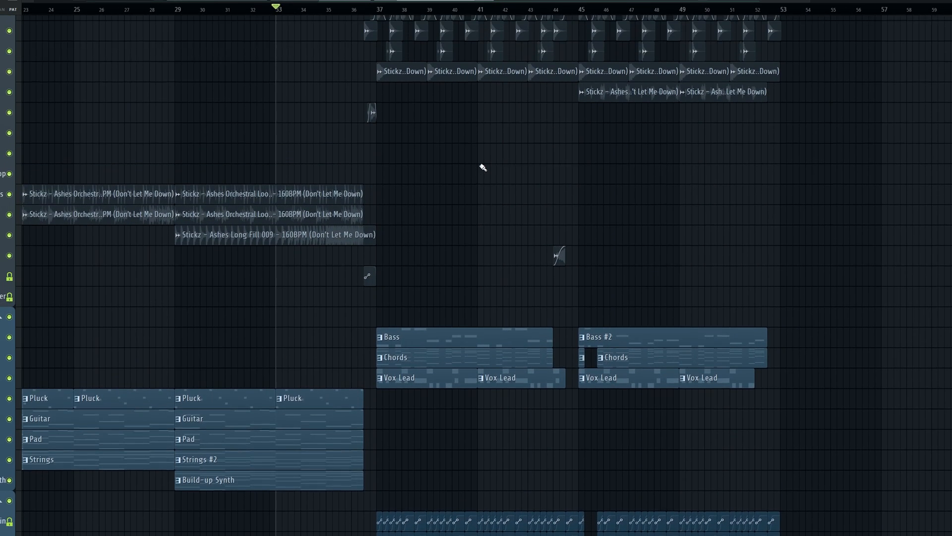
key(space)
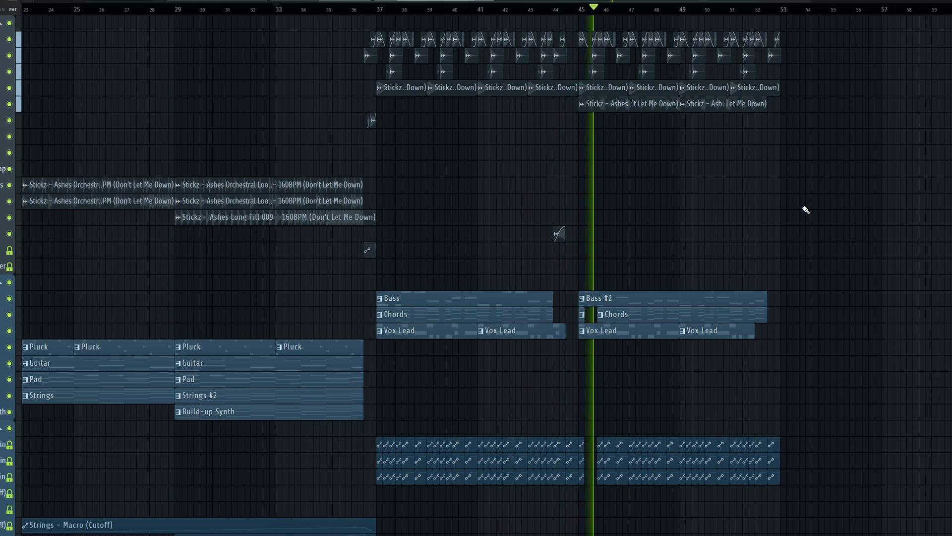
alt+scroll(799, 200, down, 2)
alt+scroll(798, 154, up, 2)
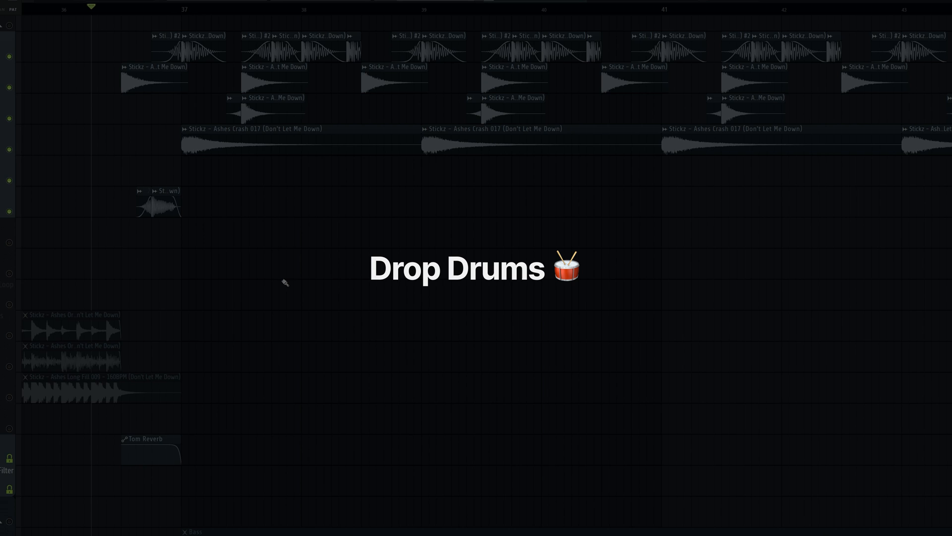
Play the drop's drum tracks without the instruments, starting from bar 36, and stop the playback
key(space)
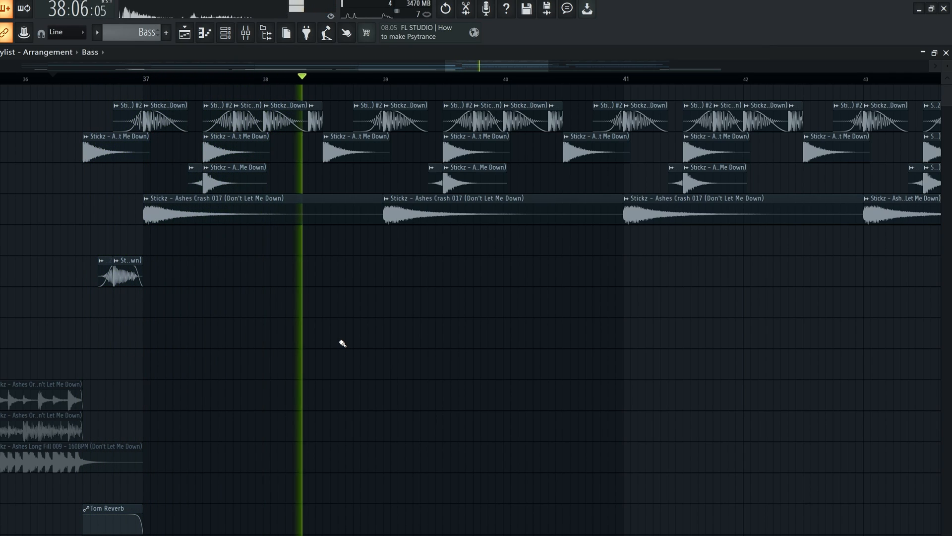
scroll(340, 337, up, 1)
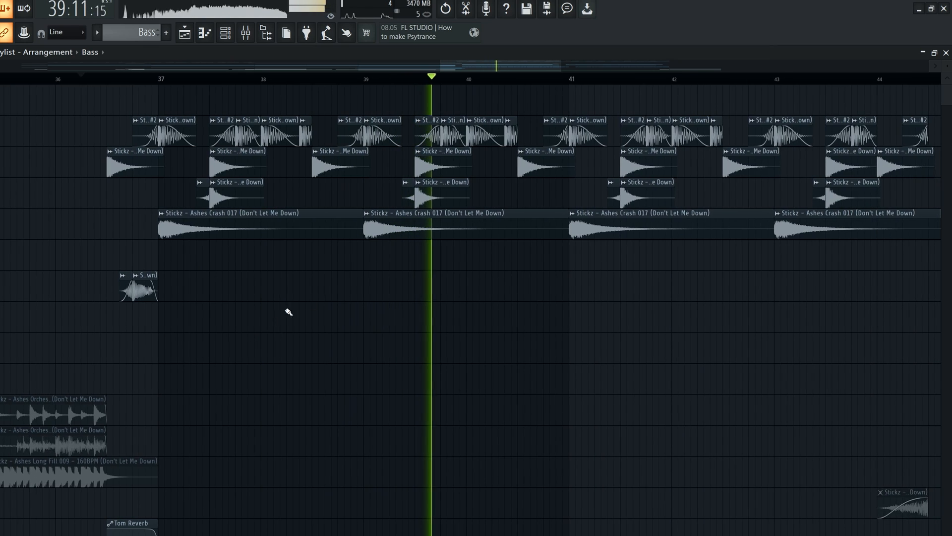
scroll(382, 297, down, 2)
key(space)
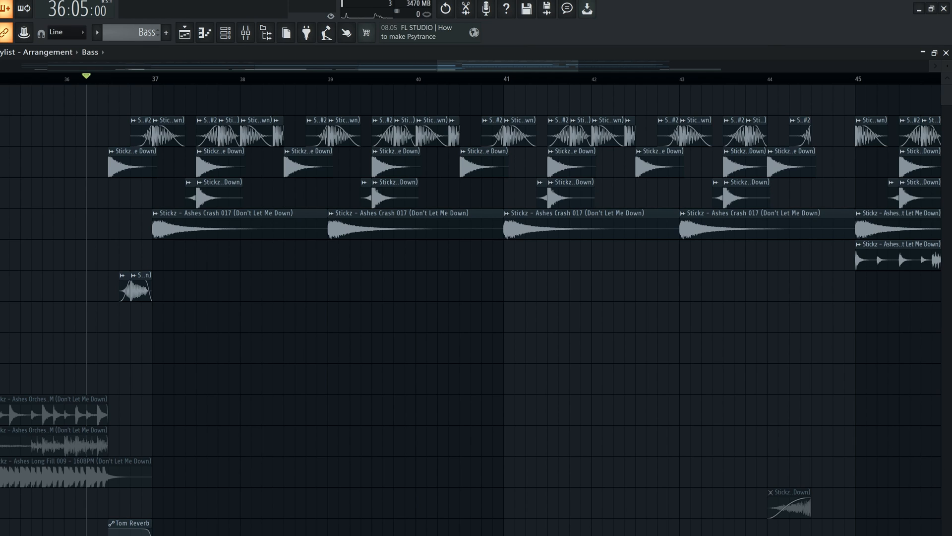
Solo the Kick track in the playlist and bring its clips around bar 37 into close view
ctrl+click(1, 131)
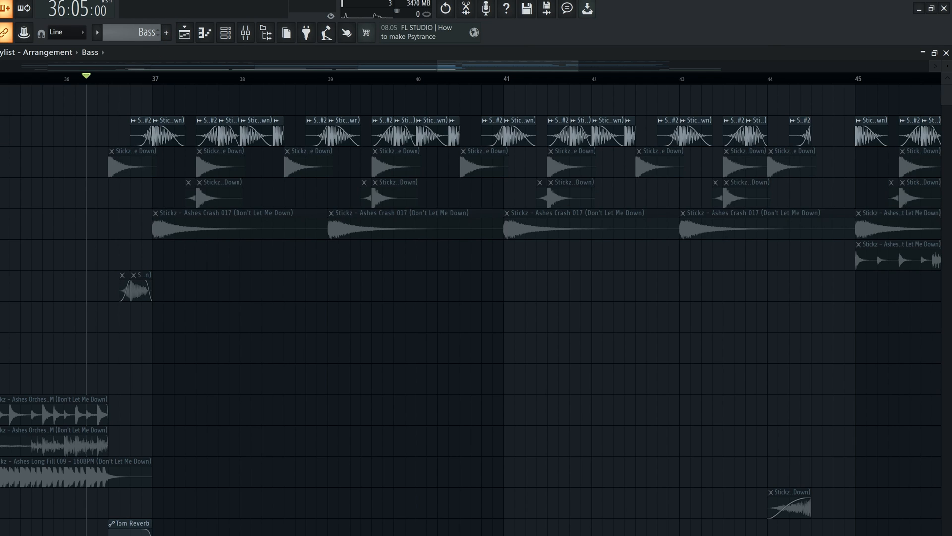
scroll(64, 129, down, 1)
scroll(267, 113, up, 1)
scroll(142, 117, up, 6)
scroll(220, 209, down, 2)
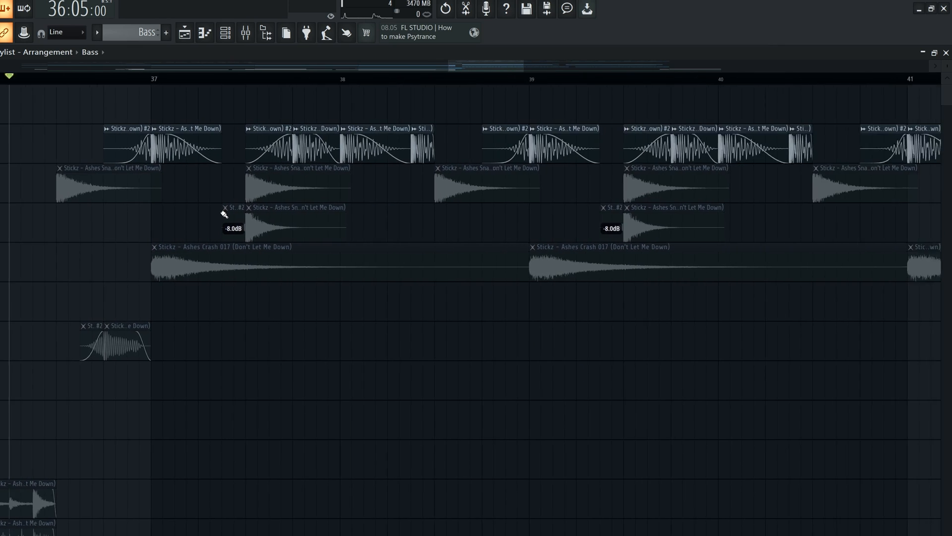
Play the soloed kick pattern of the drop from bar 36 and stop the playback
key(space)
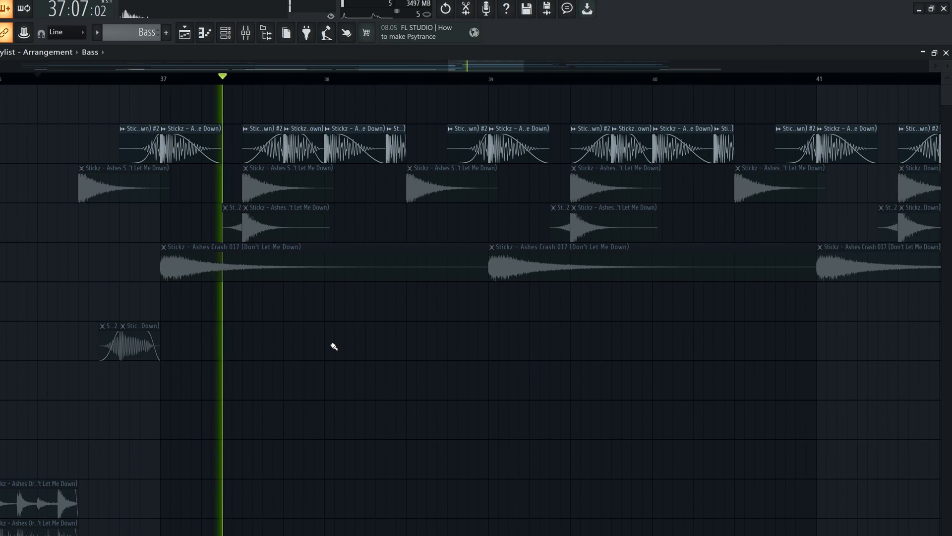
scroll(344, 346, down, 2)
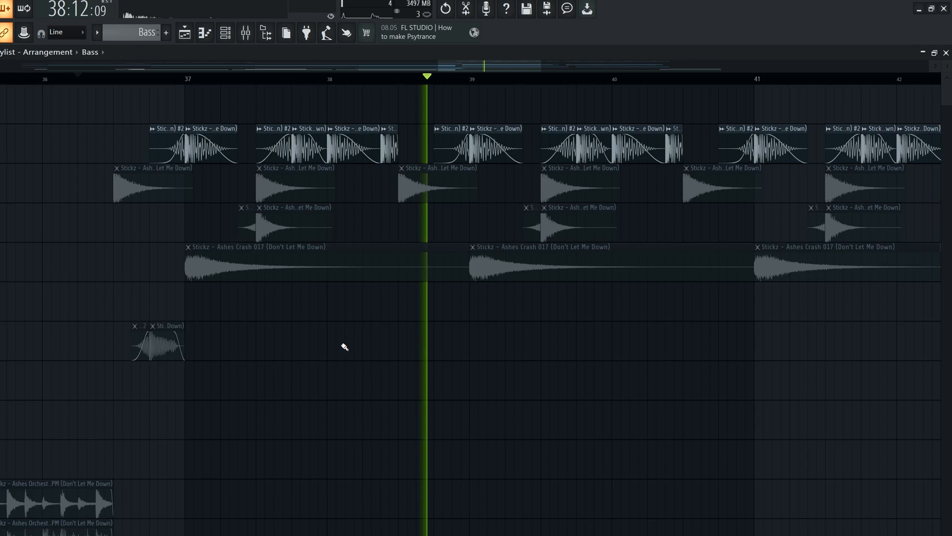
scroll(614, 314, down, 2)
scroll(612, 314, up, 2)
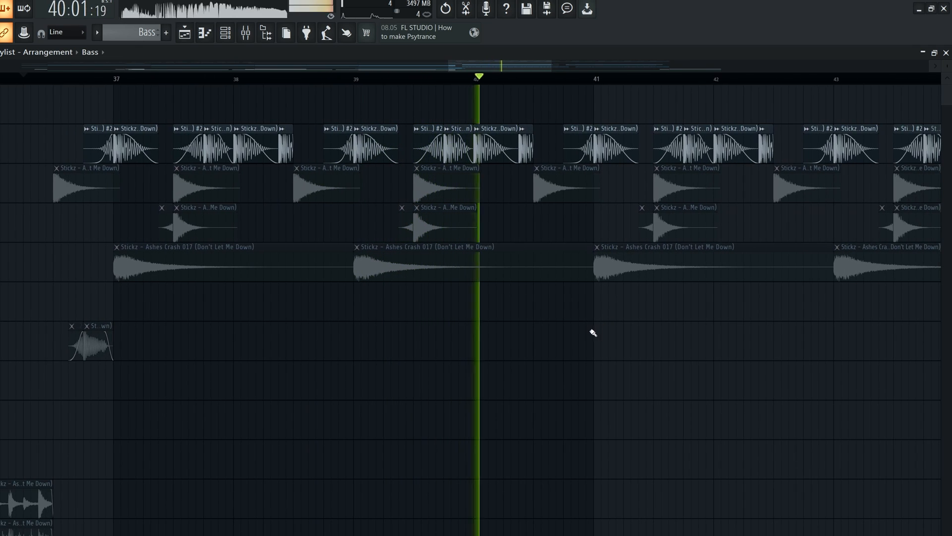
key(space)
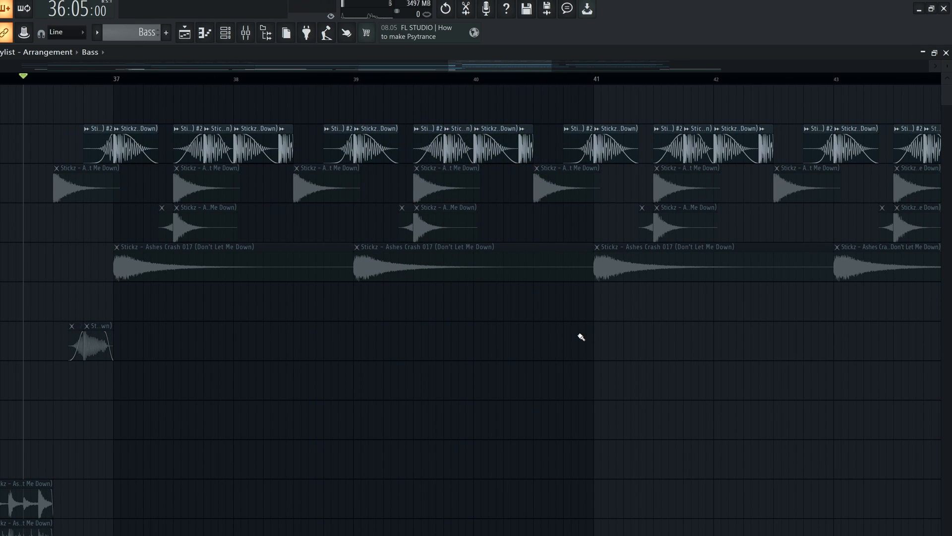
Open the kick clip's sample settings and audition samples from the Ashes Kicks folder up to Kick 013 - D# (Fortress)
double_click(141, 134)
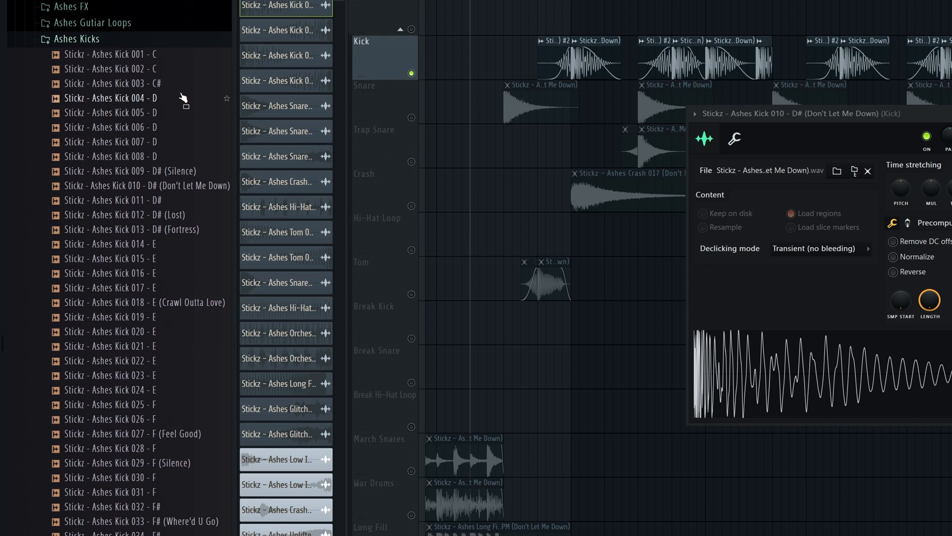
click(179, 99)
click(171, 131)
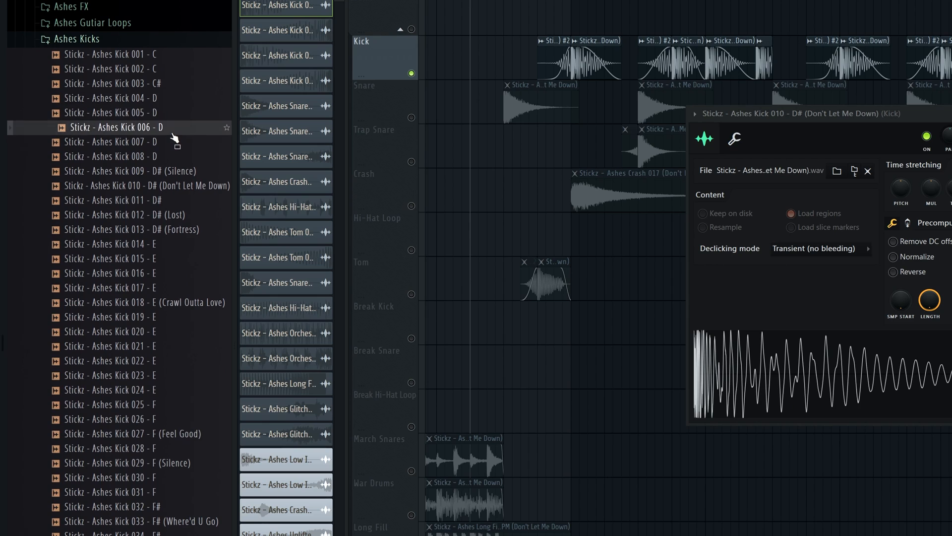
click(176, 187)
click(188, 216)
click(187, 232)
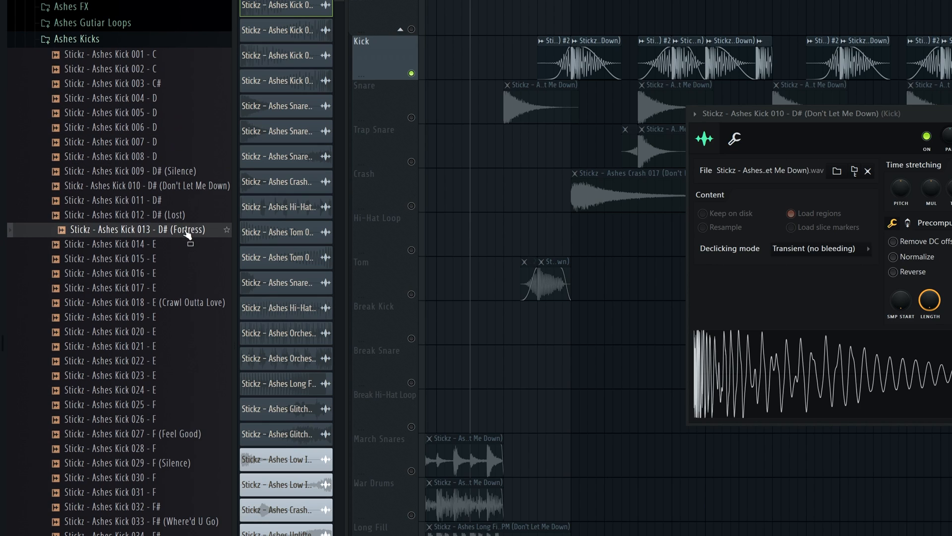
Audition further Ashes kicks in the keys E to F#, from Kick 018 - E (Crawl Outta Love) to Kick 033 - F# (Where'd U Go)
click(193, 302)
click(179, 375)
click(182, 404)
click(181, 433)
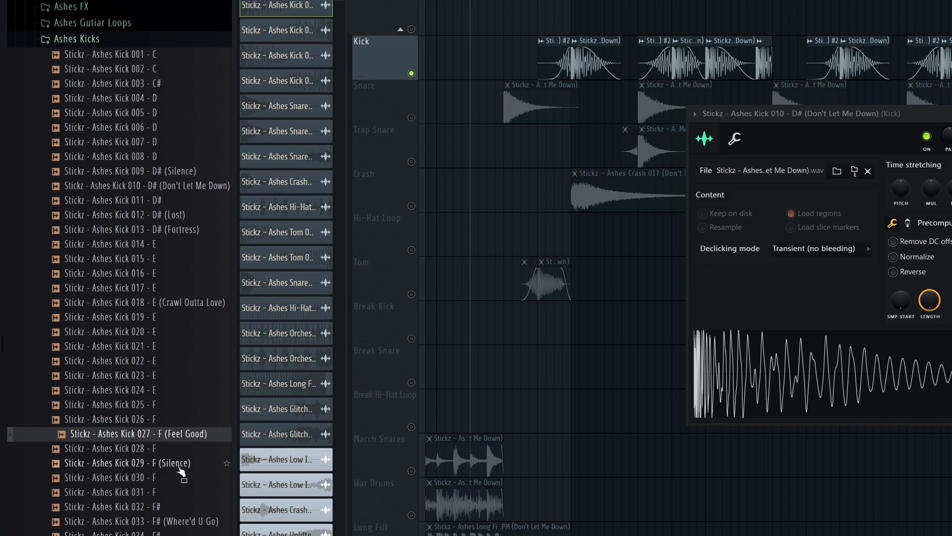
click(181, 507)
click(186, 522)
Audition the remaining Ashes kicks from Kick 038 - F# (Beautiful Creatures) to Kick 049 - A, and close the kick's sample settings
scroll(190, 530, down, 4)
click(182, 219)
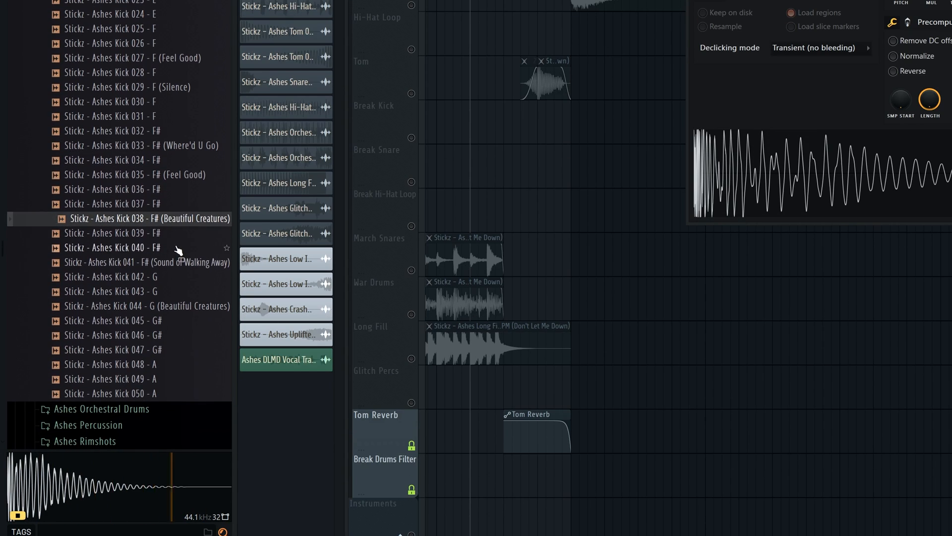
click(180, 262)
click(178, 278)
click(167, 351)
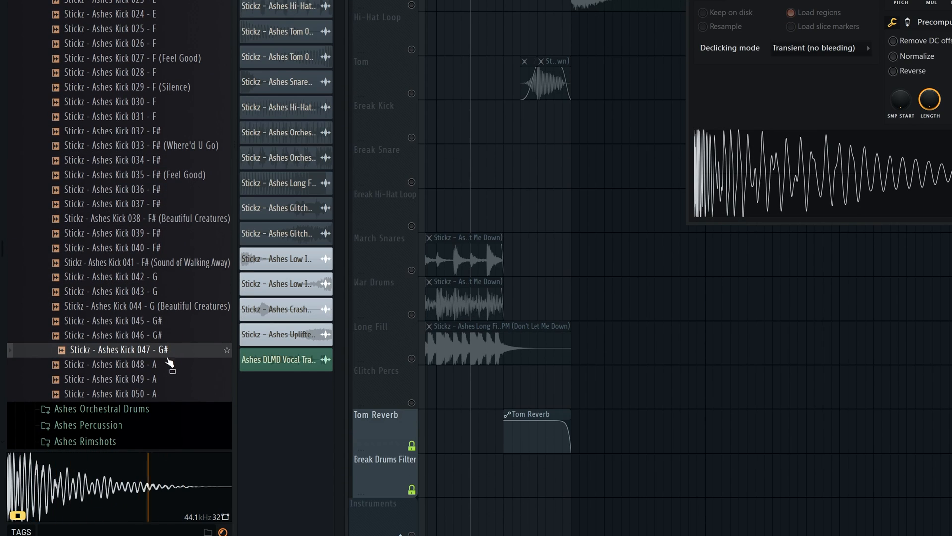
click(168, 365)
click(168, 379)
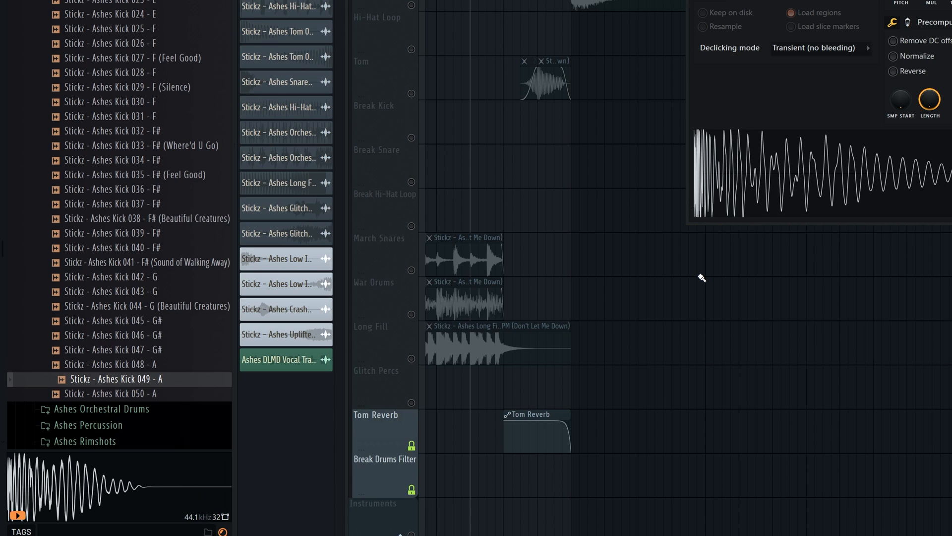
key(Escape)
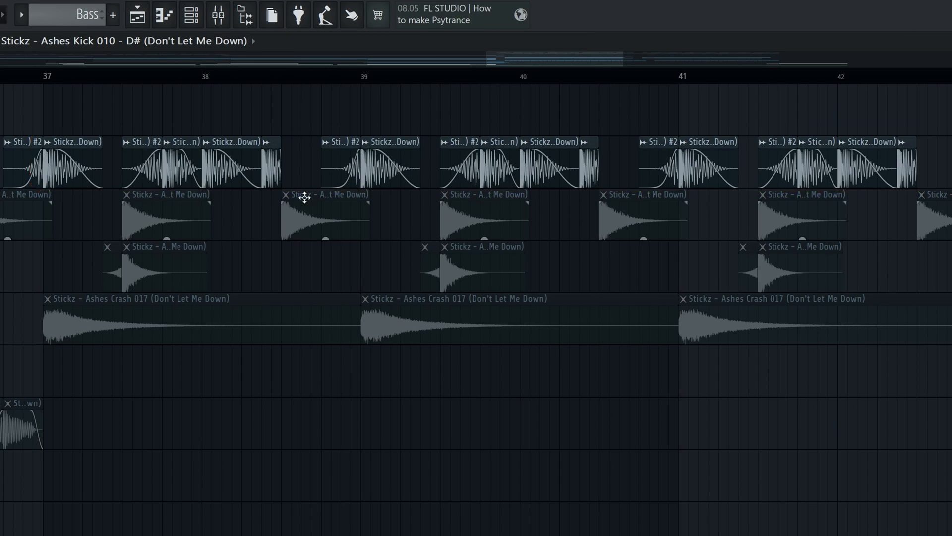
scroll(300, 194, up, 3)
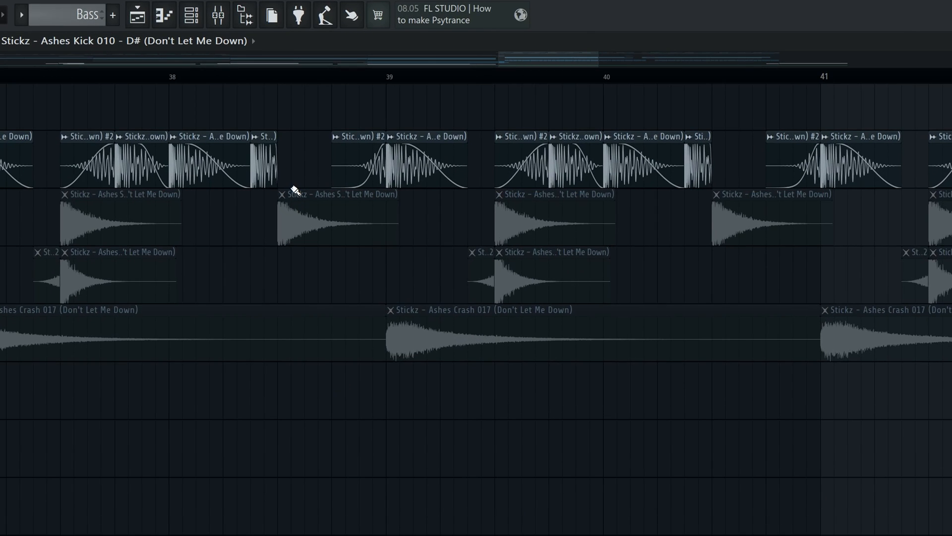
Play the kick hit just before bar 38 and the short kick about a third of the way into that bar
scroll(280, 169, down, 1)
drag(554, 59, 558, 57)
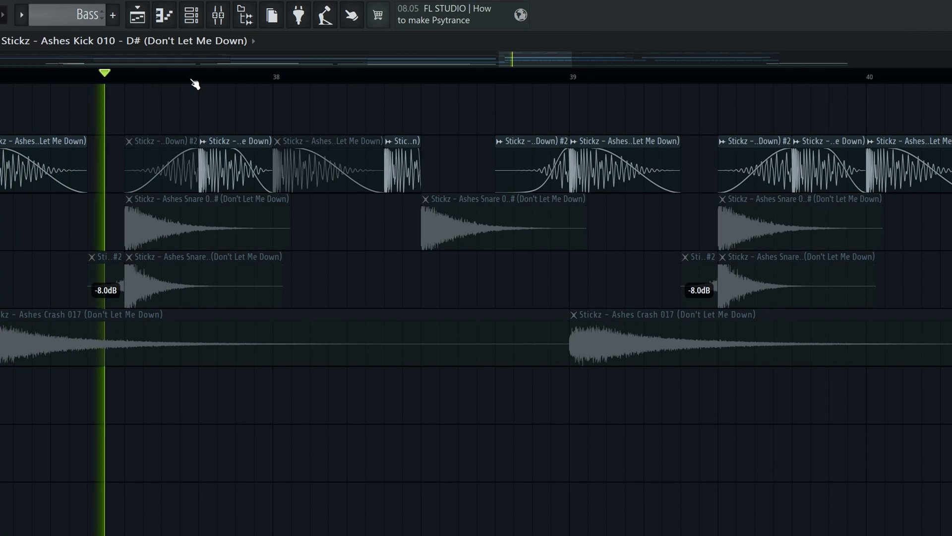
key(space)
click(203, 76)
key(space)
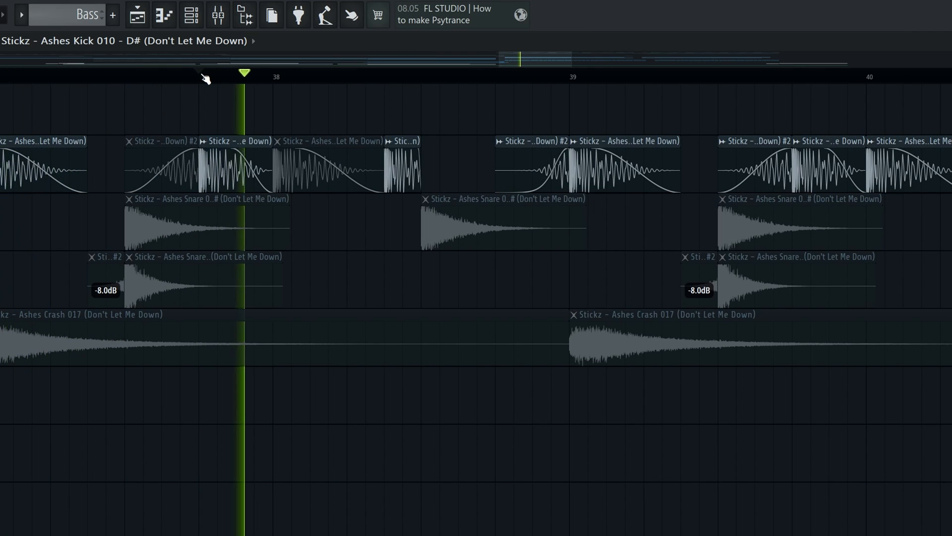
key(space)
click(386, 74)
key(space)
key(space)
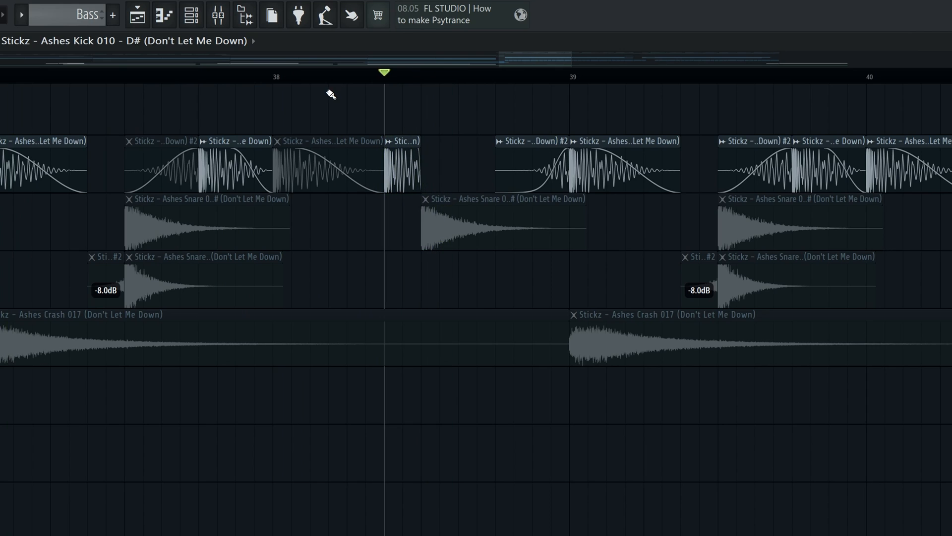
Play the soloed kick from bar 37 while checking its mixer channel, close the mixer and stop the playback
scroll(327, 91, down, 3)
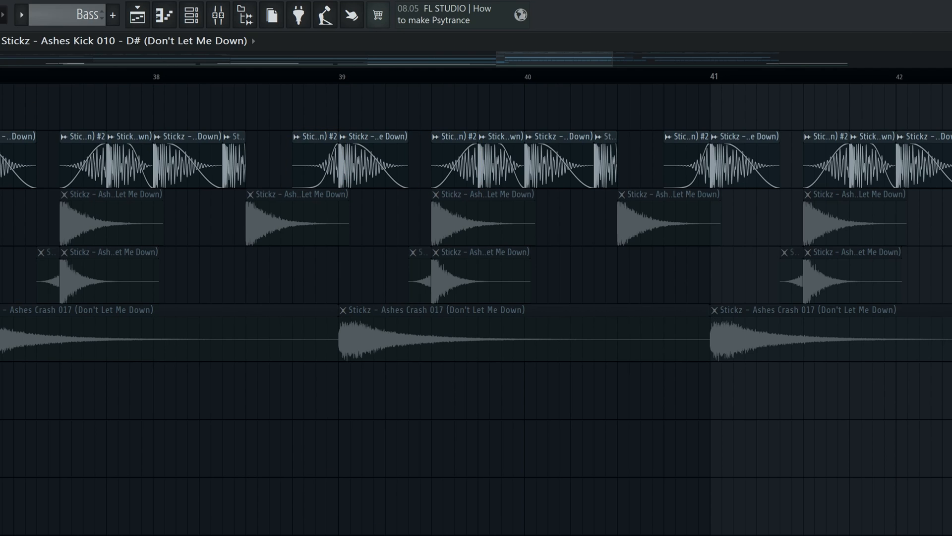
scroll(331, 93, up, 3)
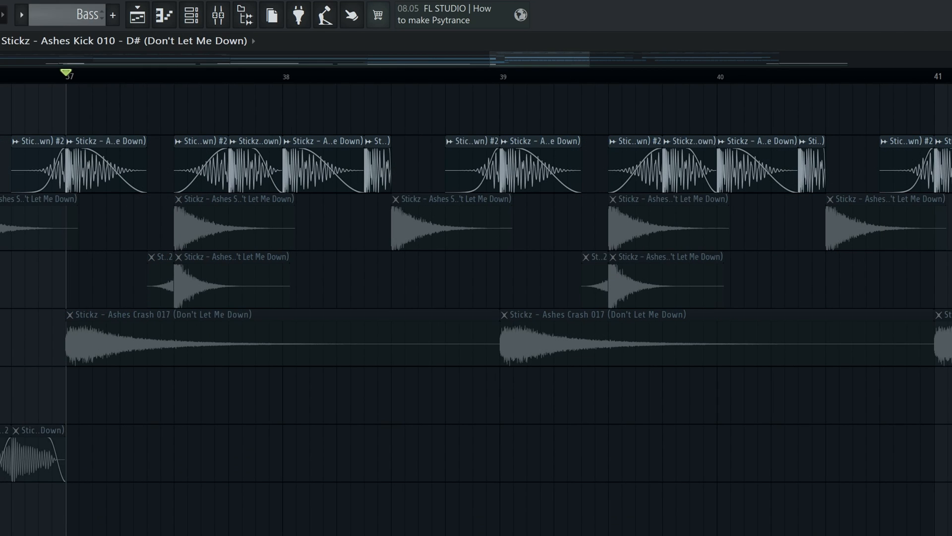
scroll(331, 431, down, 1)
click(218, 15)
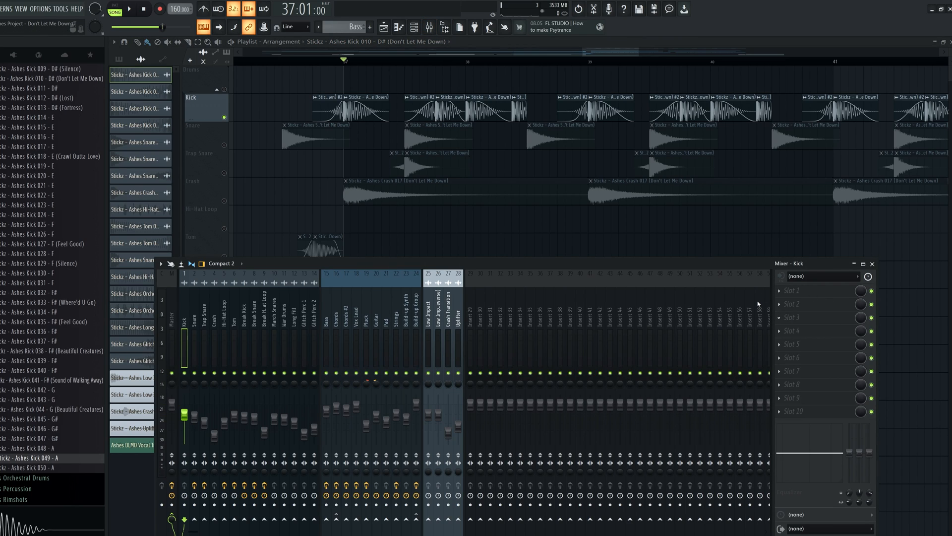
key(space)
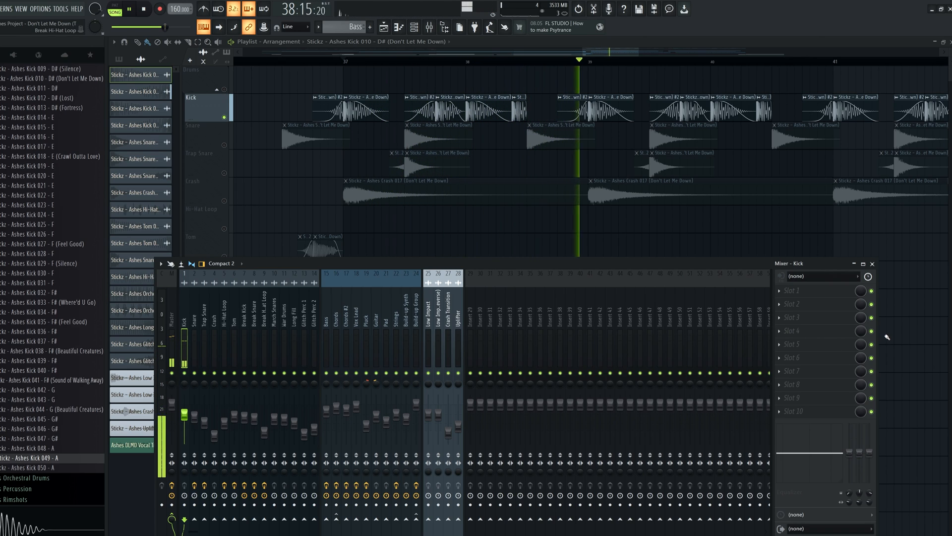
click(873, 264)
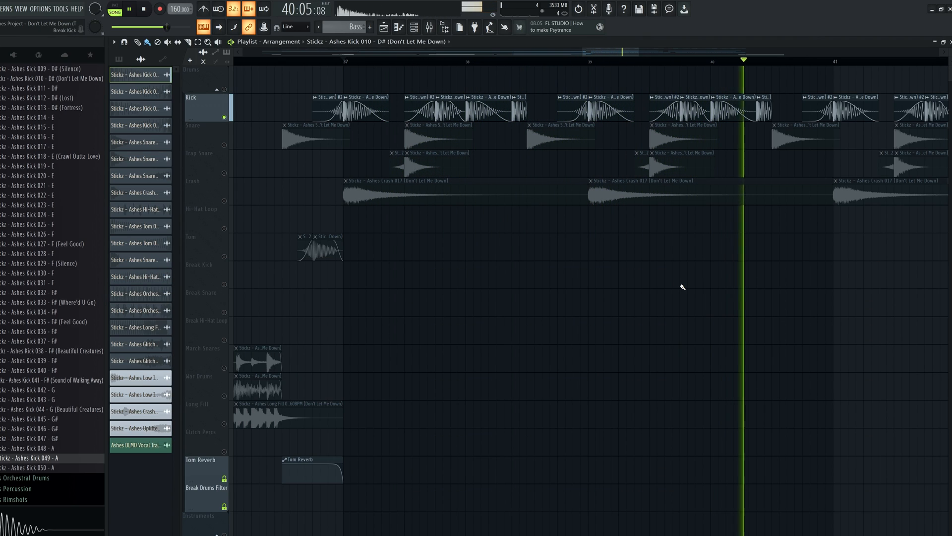
key(space)
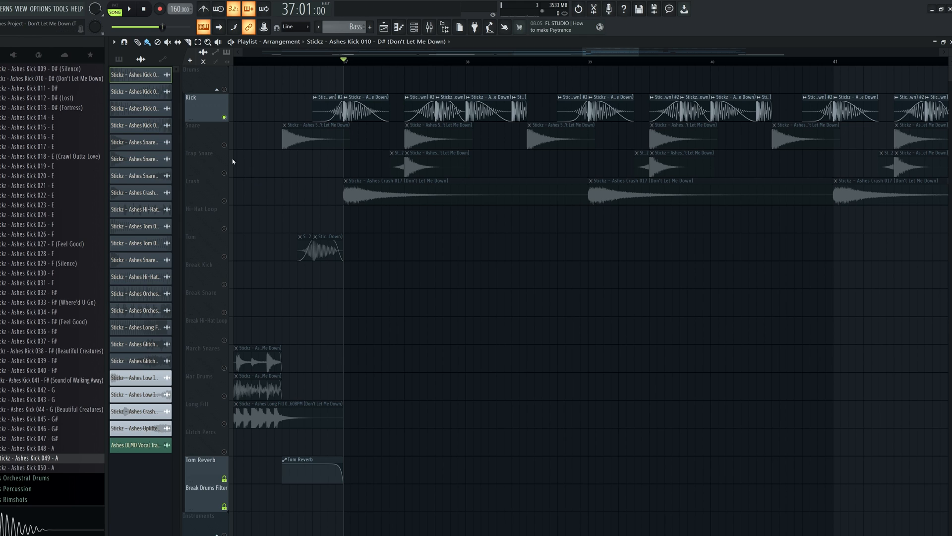
Solo the Snare track and play its pattern from bar 37
click(227, 146)
scroll(399, 275, down, 2)
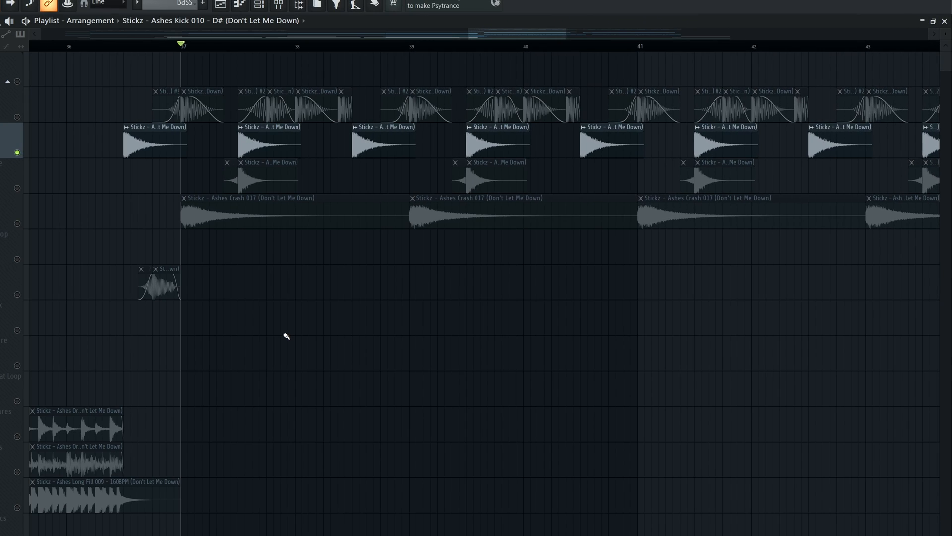
key(space)
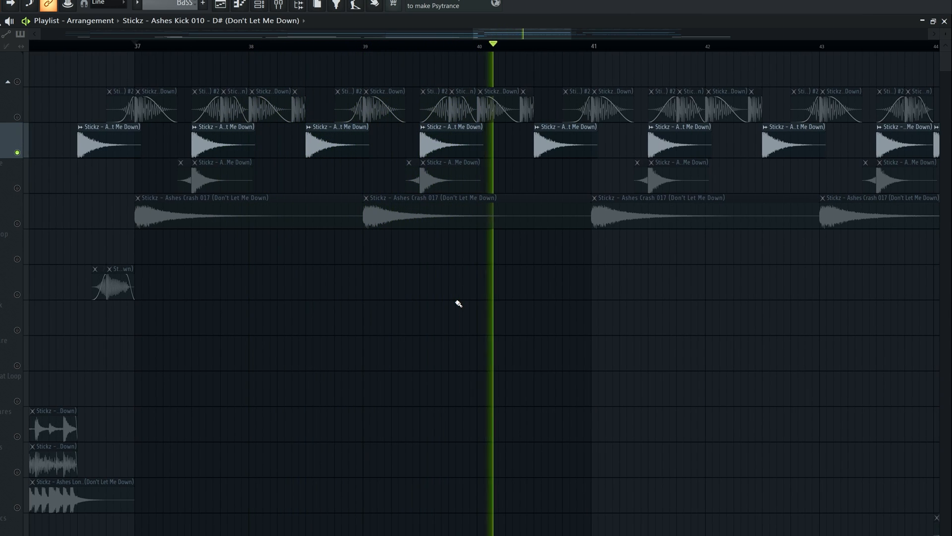
key(space)
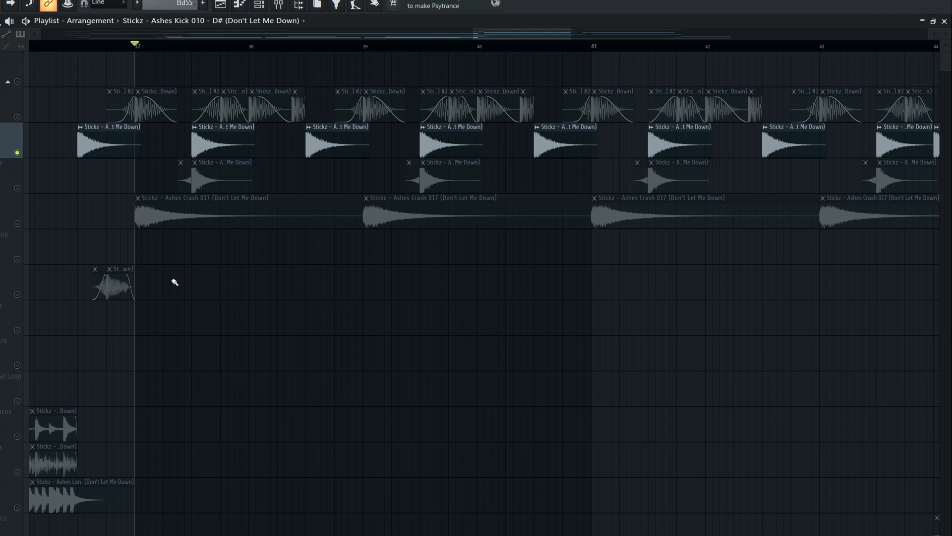
Solo the Trap Snare track and play it from bar 37
click(17, 188)
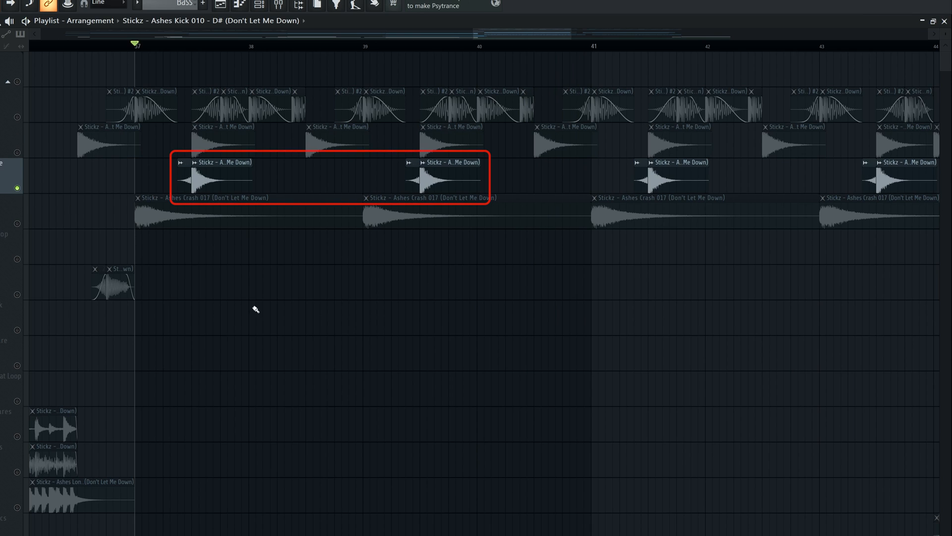
key(space)
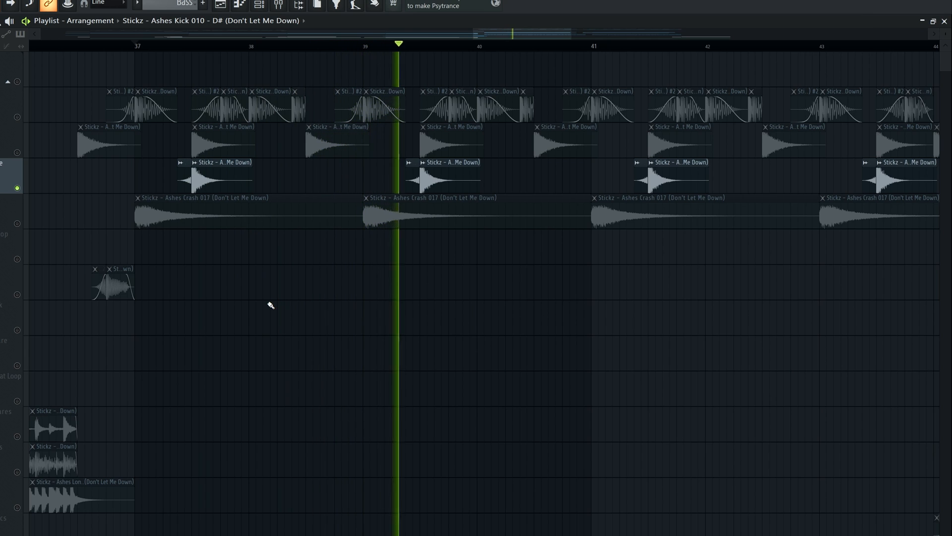
key(space)
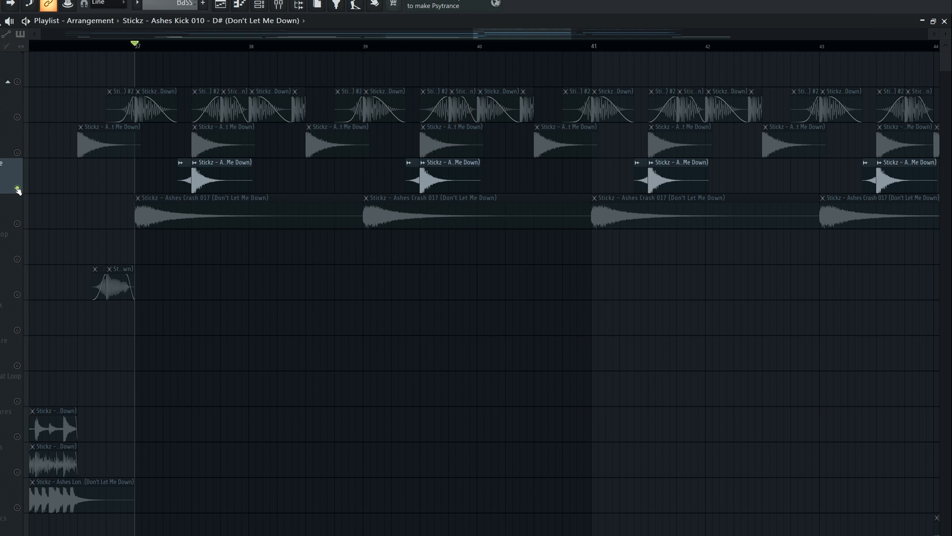
Enable the Snare track alongside the Trap Snare and play both layers from bar 37
scroll(196, 168, up, 3)
click(17, 153)
key(space)
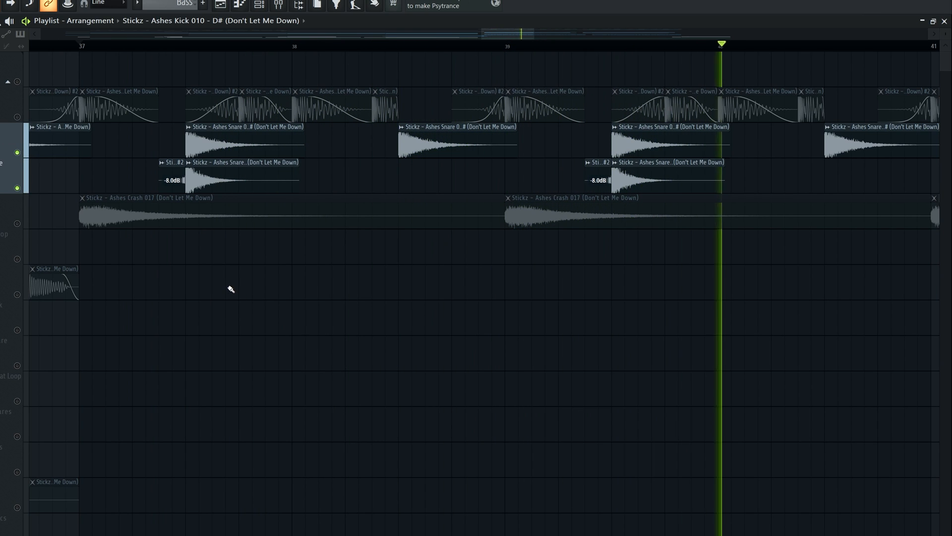
key(space)
Solo the Trap Snare, mute its main hit in bar 37 and inspect the reversed Snare 043 clip's sample settings
right_click(17, 188)
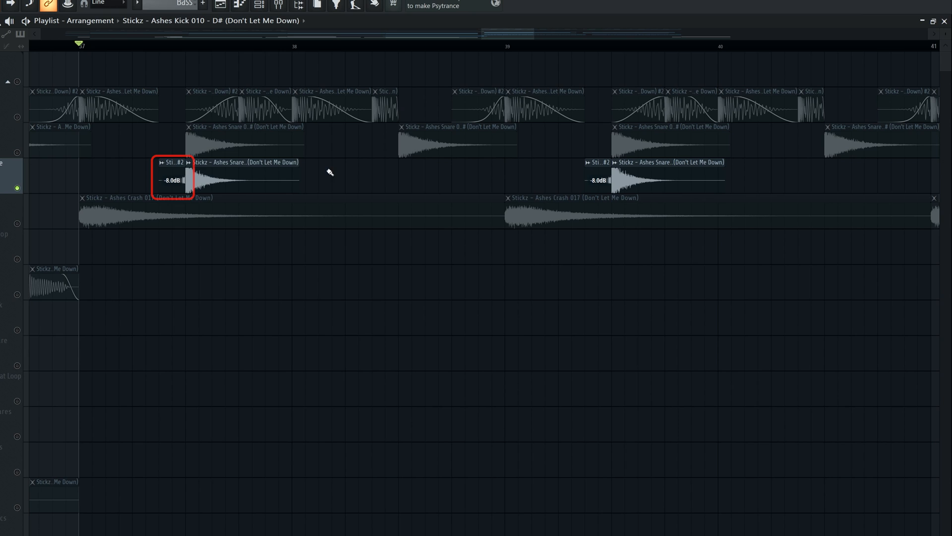
alt+right_click(218, 177)
scroll(189, 182, up, 3)
scroll(138, 176, up, 3)
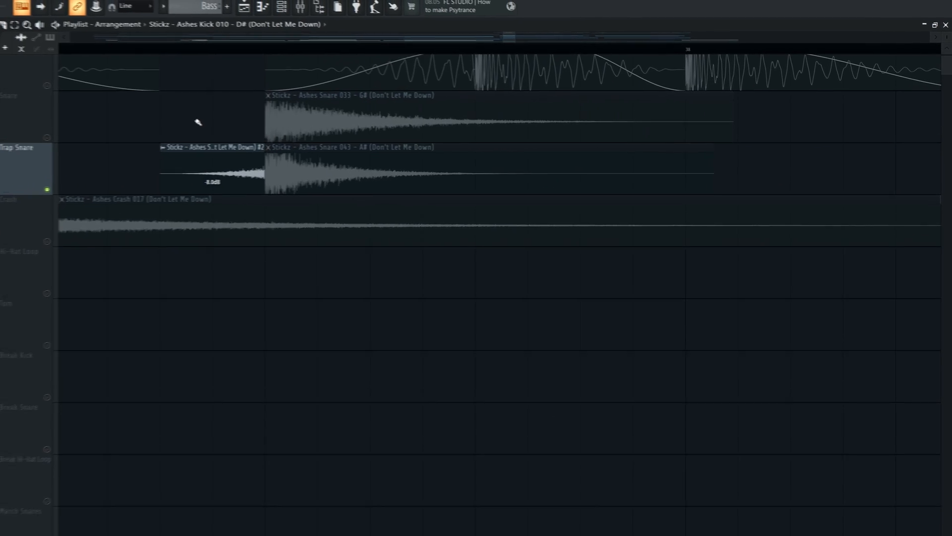
double_click(171, 166)
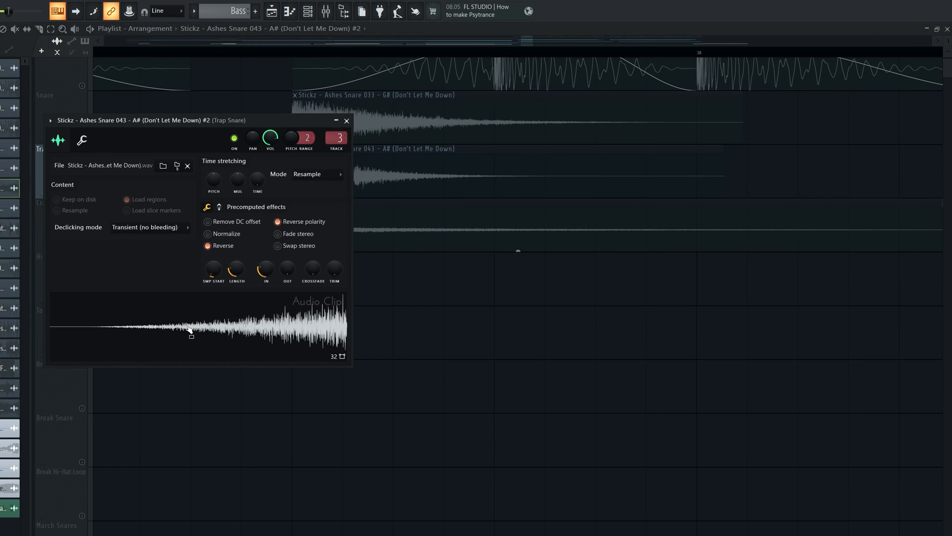
click(347, 121)
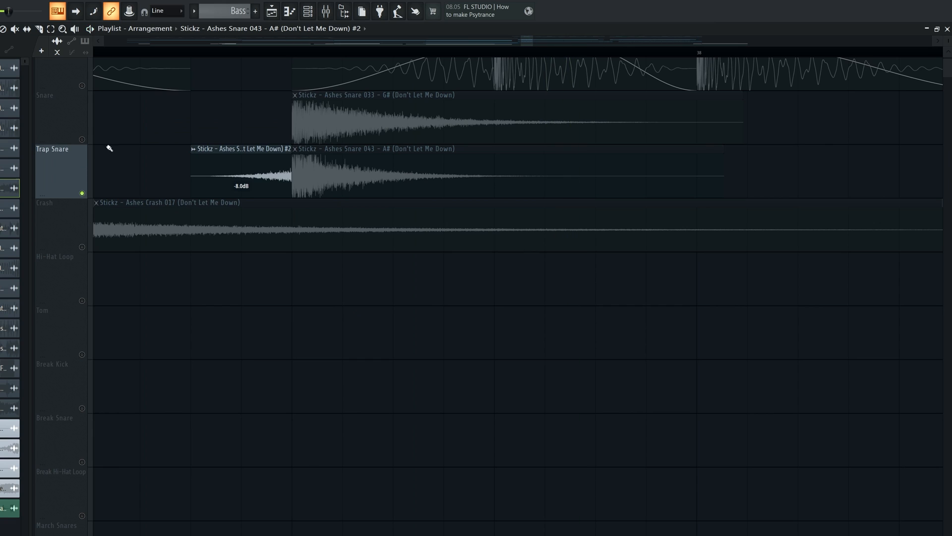
Clear the time selection in bar 37 and place the playhead at the start of the drop at bar 37
scroll(457, 237, down, 2)
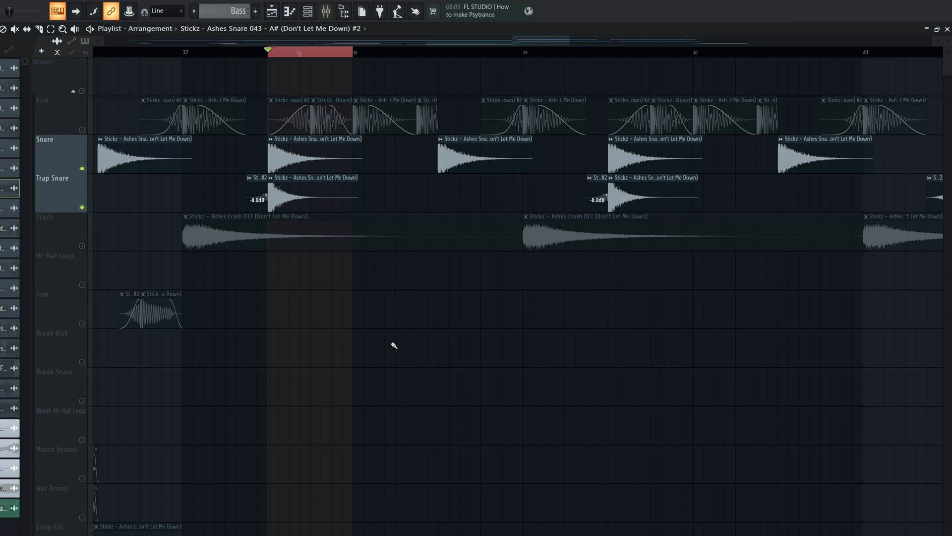
scroll(277, 129, down, 2)
click(220, 53)
ctrl+right_click(294, 55)
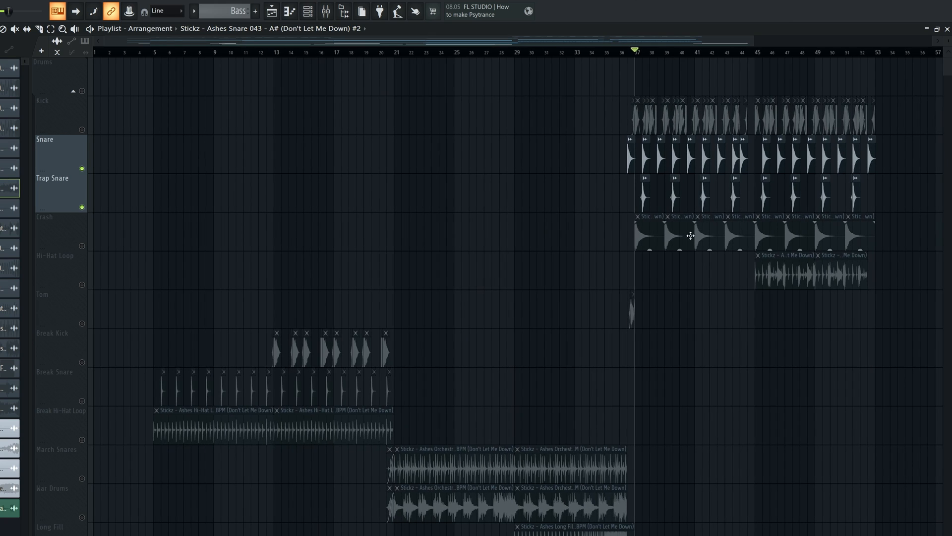
scroll(690, 236, up, 5)
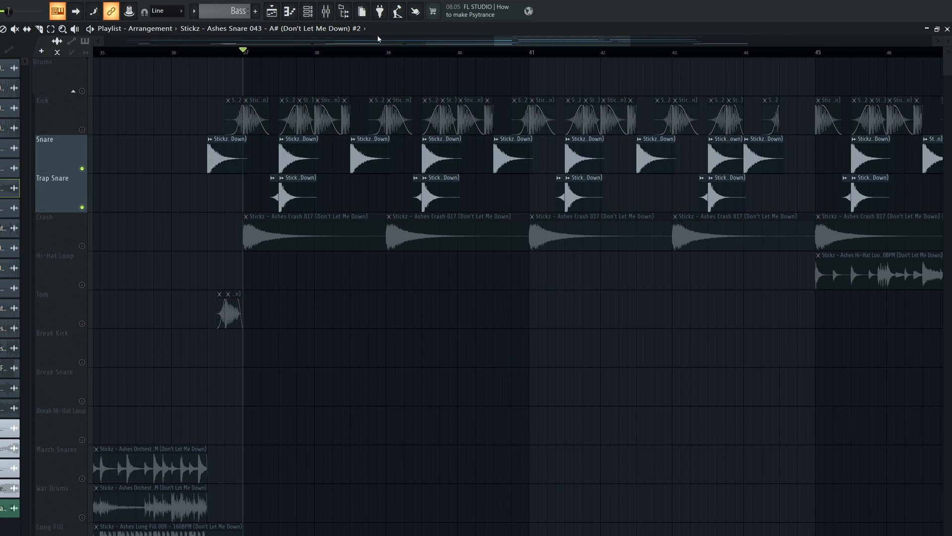
Play both snare layers from bar 37 and compare the effect slots of the Snare and Trap Snare mixer channels
click(326, 11)
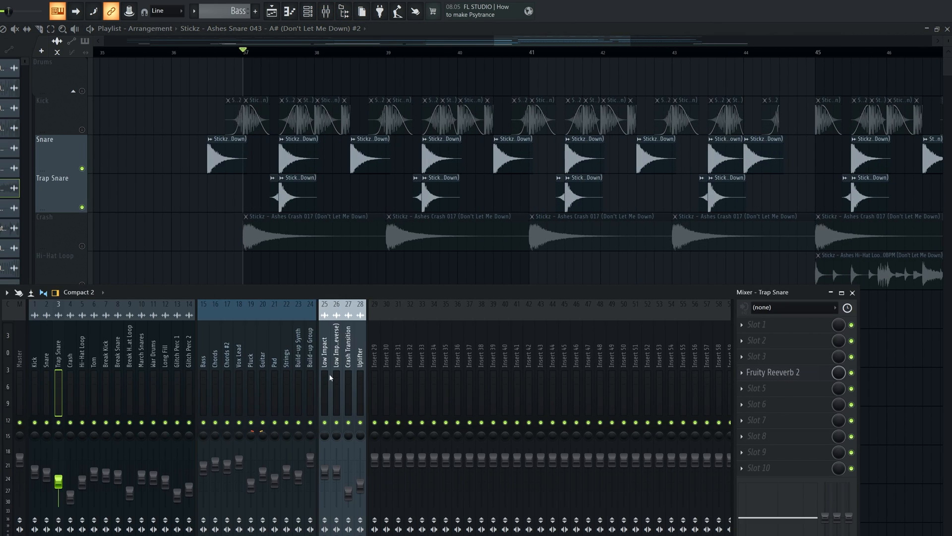
click(48, 376)
key(space)
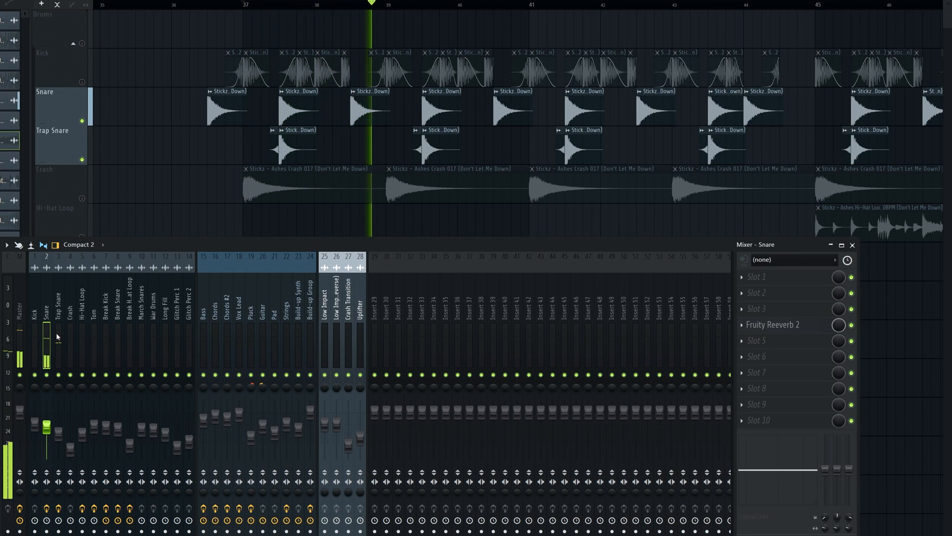
click(57, 337)
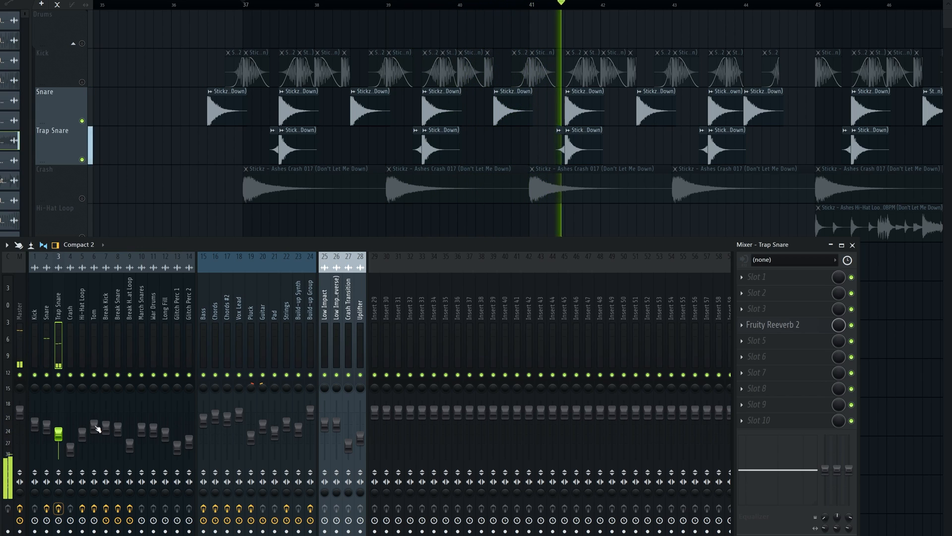
click(46, 342)
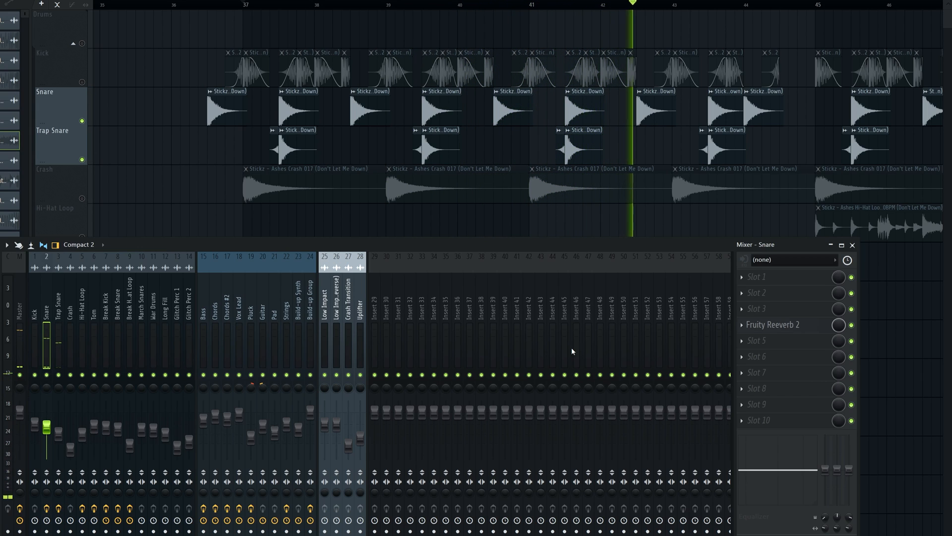
Check the Fruity Reeverb 2 on the Snare channel, close the mixer and stop the playback
click(788, 330)
click(773, 328)
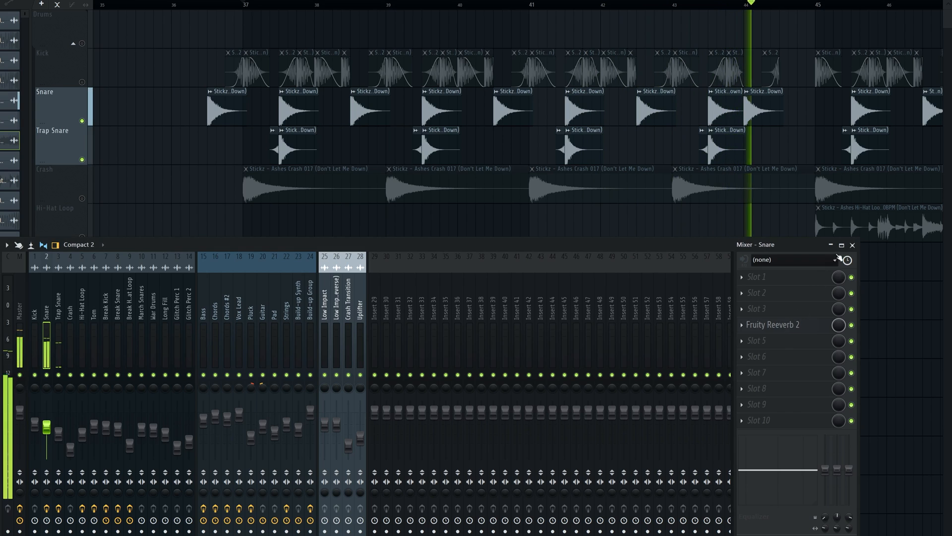
click(852, 245)
key(space)
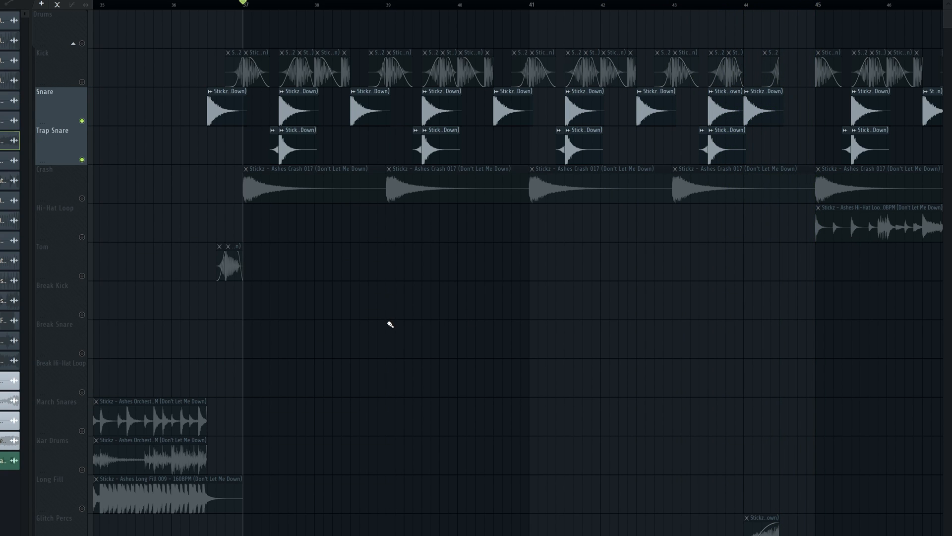
Solo the Crash track and inspect the sample settings of the Ashes Crash 017 clip
scroll(171, 233, down, 2)
scroll(376, 238, down, 1)
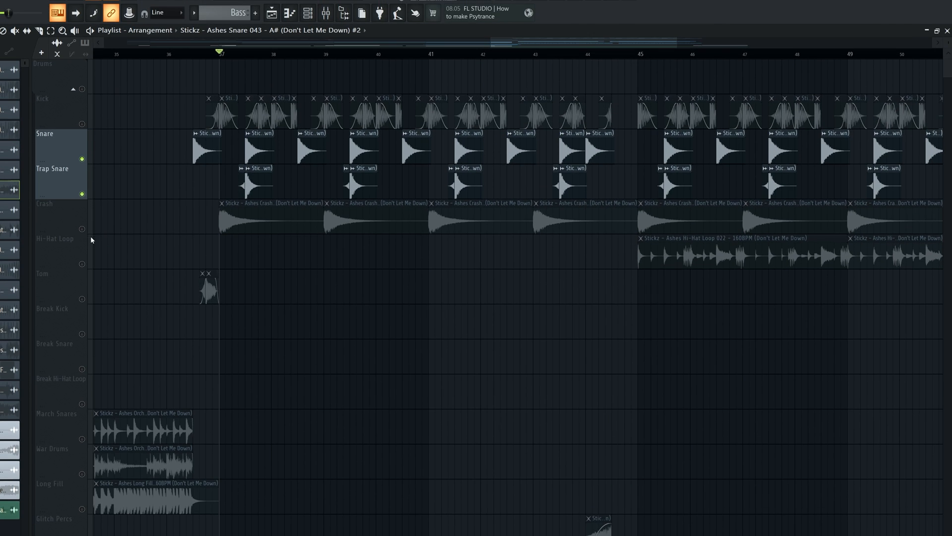
right_click(81, 198)
double_click(266, 213)
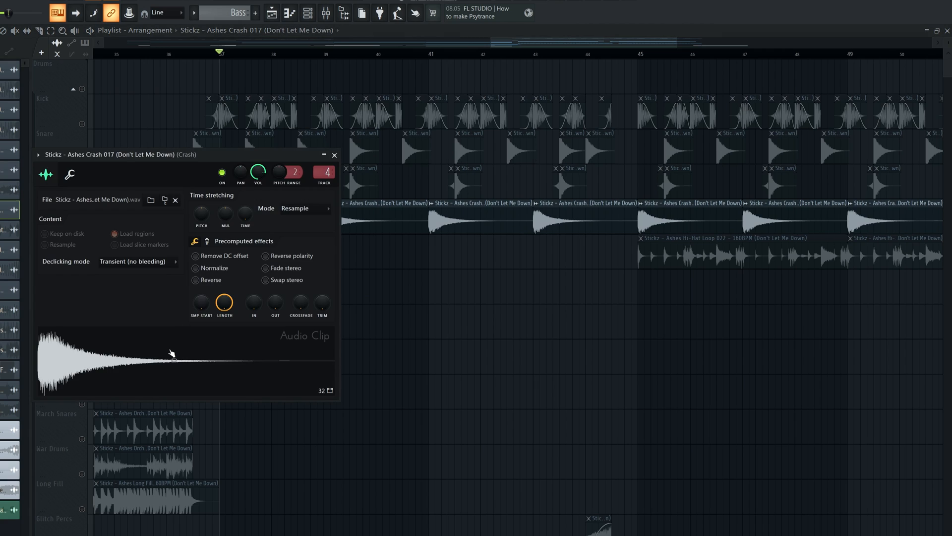
key(Escape)
Play the crashes from bar 37, enable the Kick track alongside them and stop the playback
key(space)
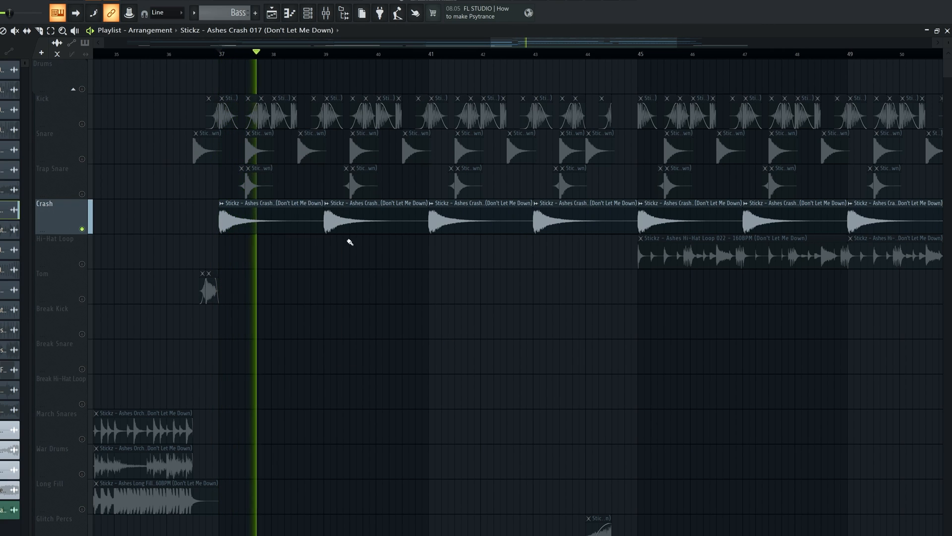
click(83, 125)
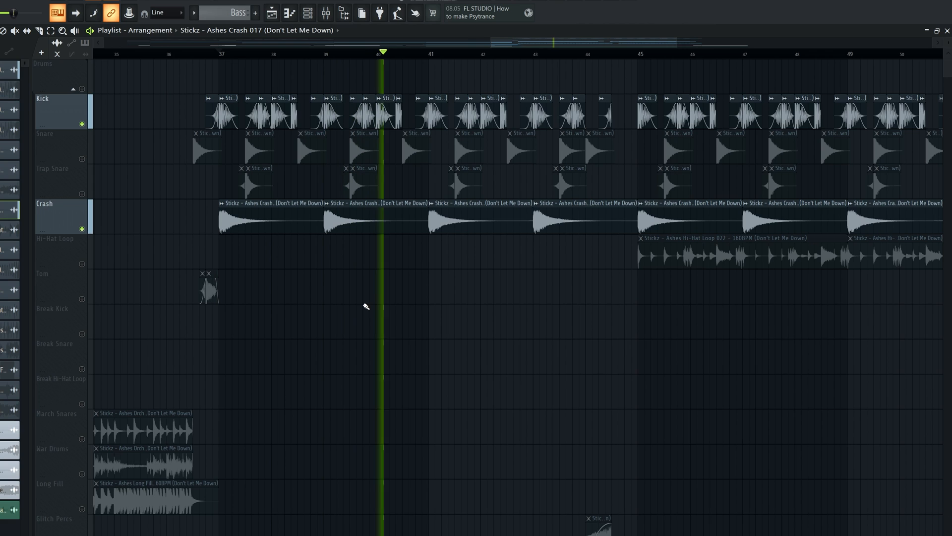
key(space)
Solo the Hi-Hat Loop track and bring its Ashes Hi-Hat Loop 022 clips from bar 45 into view
right_click(82, 264)
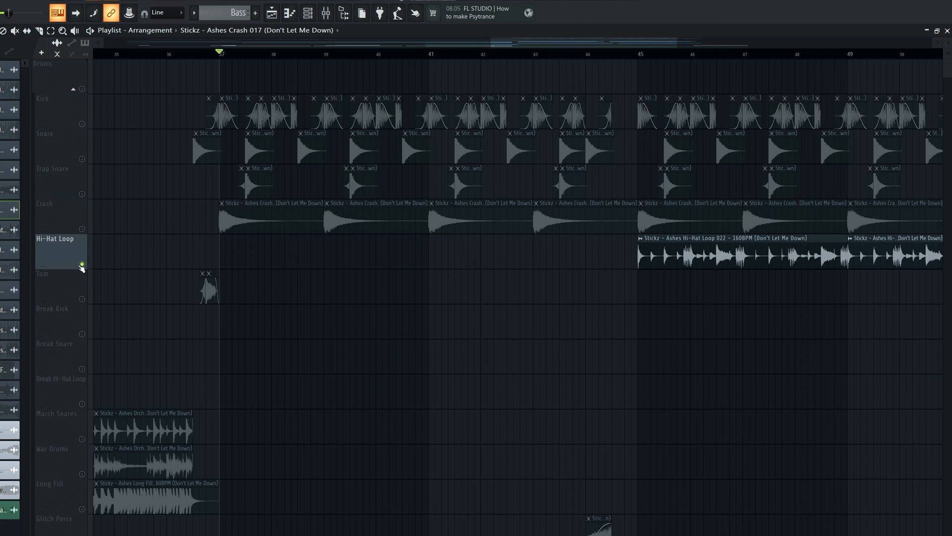
scroll(416, 310, down, 3)
scroll(373, 299, up, 3)
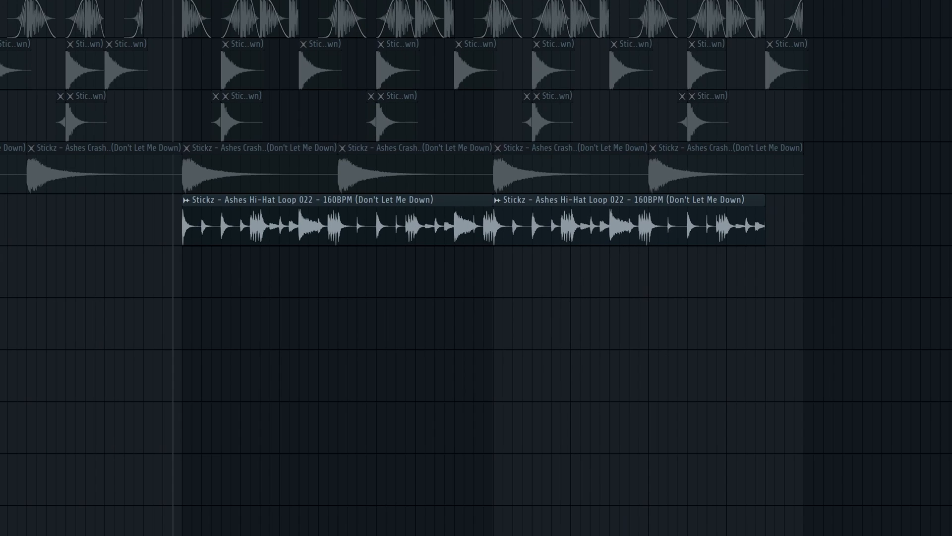
Play the Hi-Hat Loop from bar 45 on its own and again together with the other drum layers, and stop the playback
key(space)
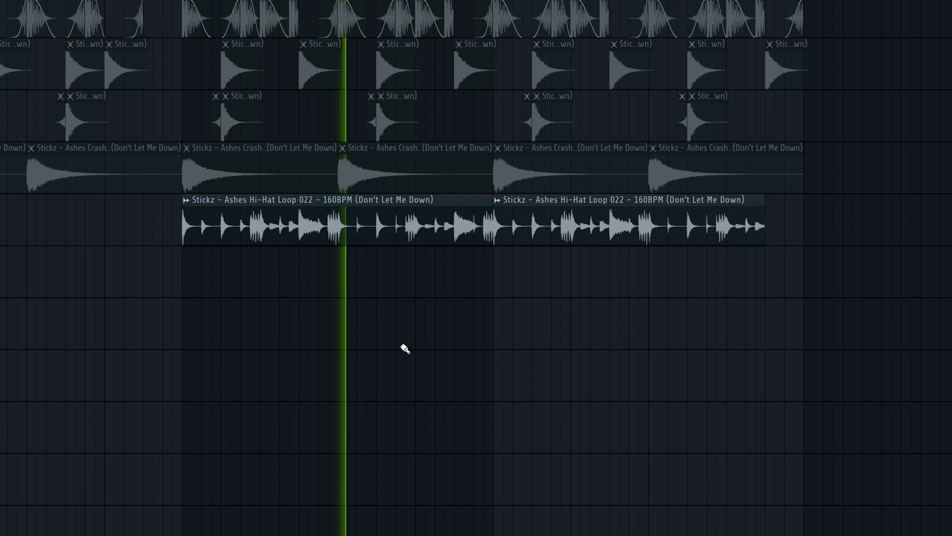
scroll(575, 371, down, 1)
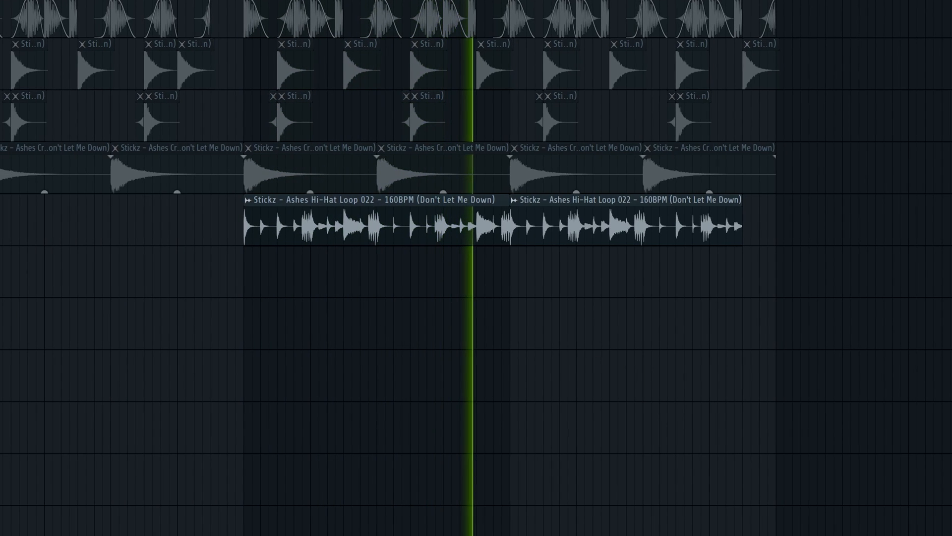
key(space)
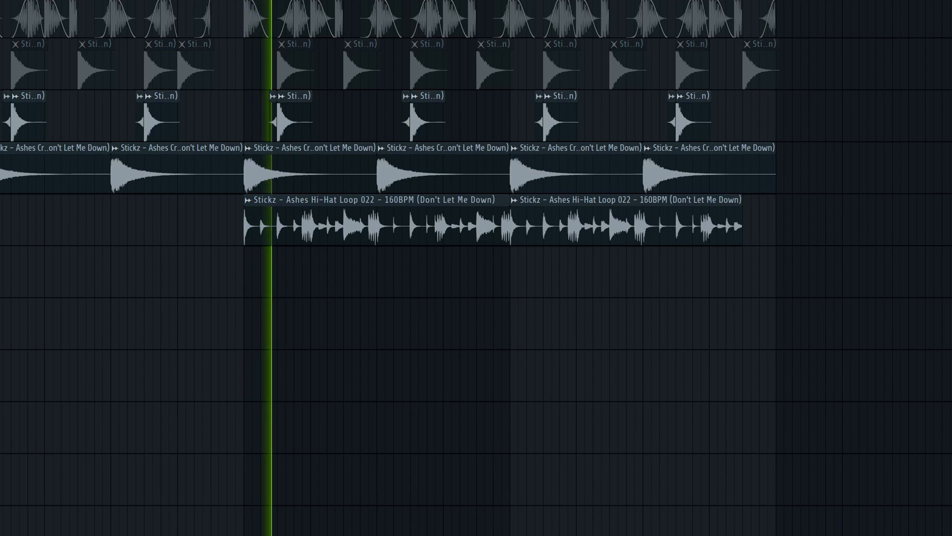
key(space)
key(space)
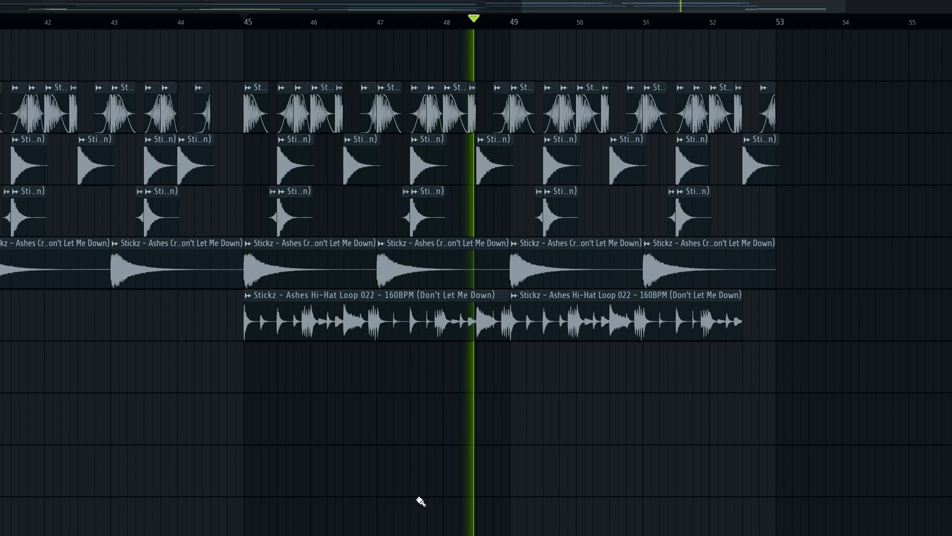
key(space)
Solo the Tom track and play its clips just before bar 37
scroll(65, 484, down, 2)
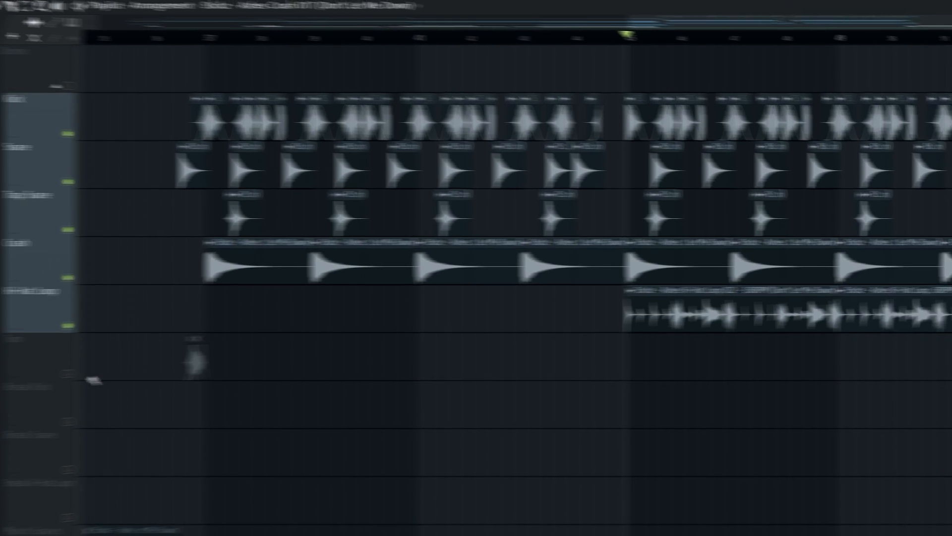
right_click(192, 368)
scroll(246, 381, up, 3)
click(348, 49)
key(space)
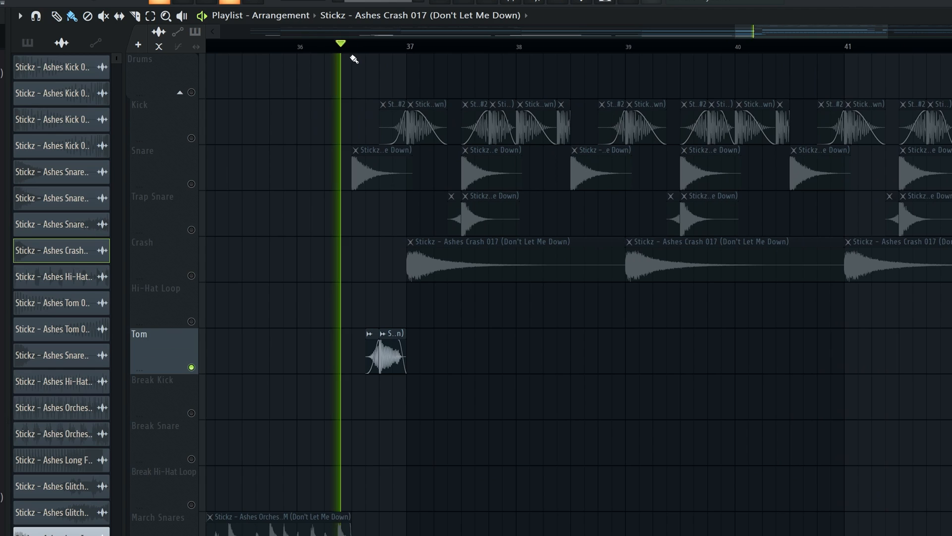
scroll(395, 121, up, 2)
key(space)
Enable the Snare and Kick tracks alongside the Tom, play the transition into bar 37 and stop the playback
ctrl+click(191, 184)
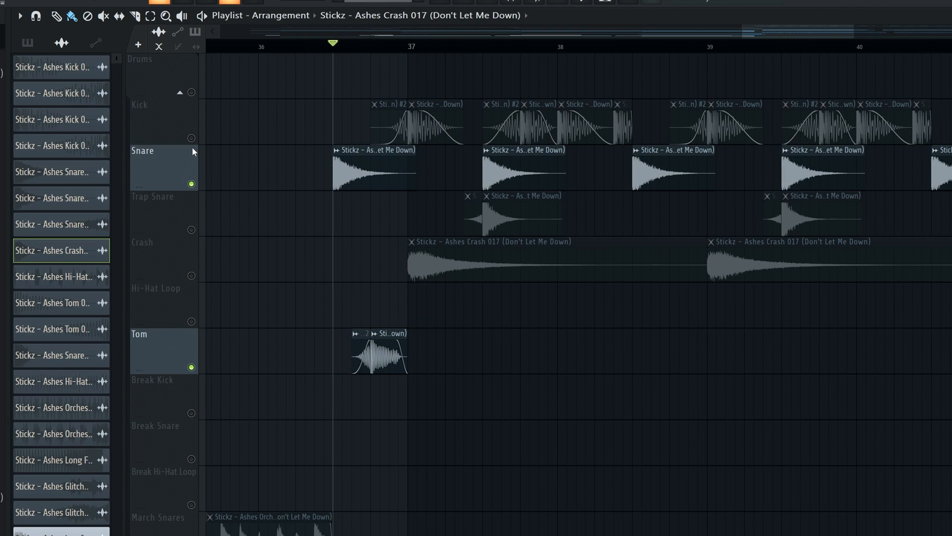
ctrl+click(191, 138)
key(space)
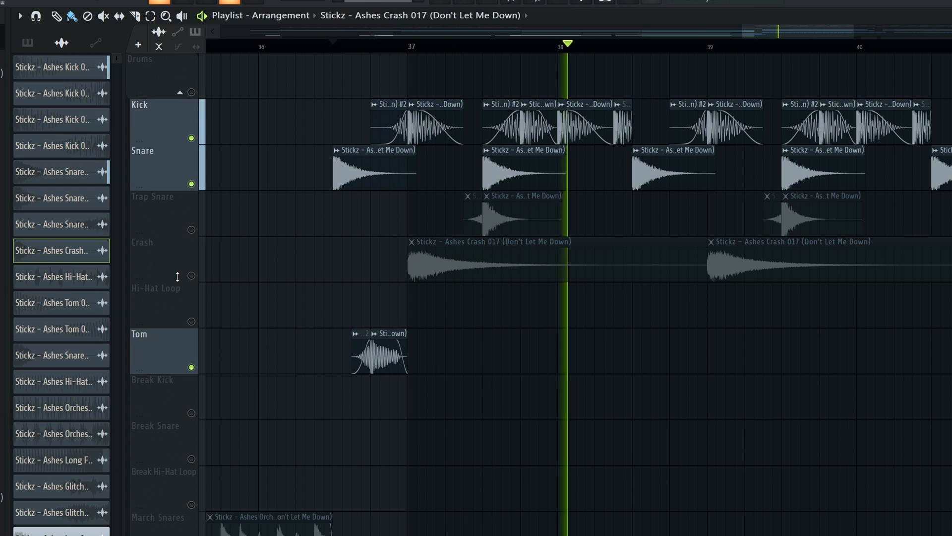
key(space)
Solo the Glitch Percs track and play its clip from bar 44
scroll(430, 408, down, 5)
scroll(478, 416, down, 3)
scroll(949, 451, up, 4)
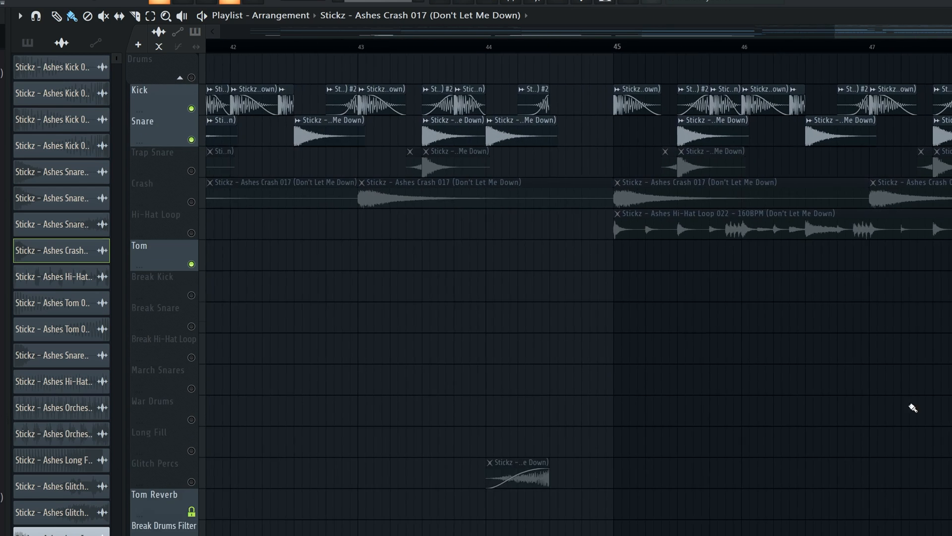
scroll(762, 351, down, 1)
scroll(761, 350, down, 1)
click(569, 50)
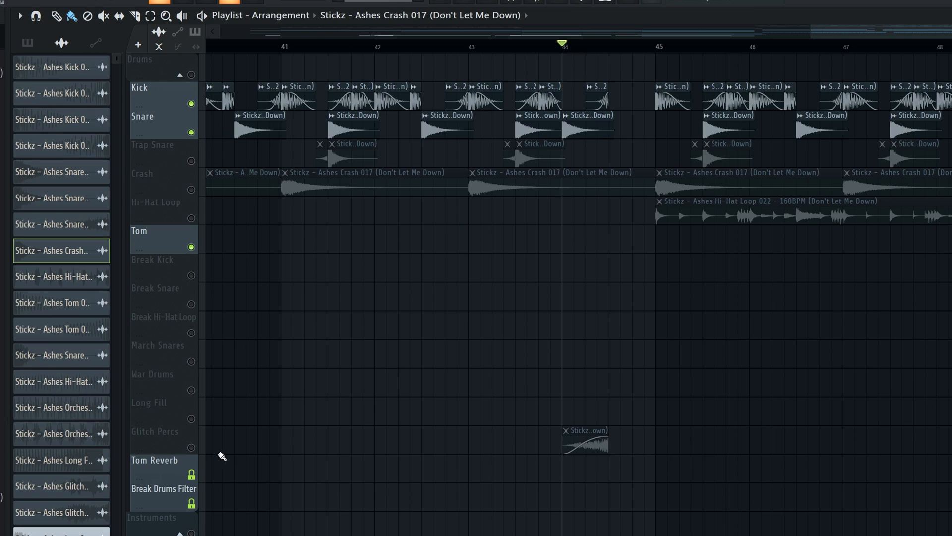
right_click(191, 447)
key(space)
key(space)
Inspect the sample settings of the Ashes Glitch Percussion 040 clip and unmute the other drum tracks
click(584, 430)
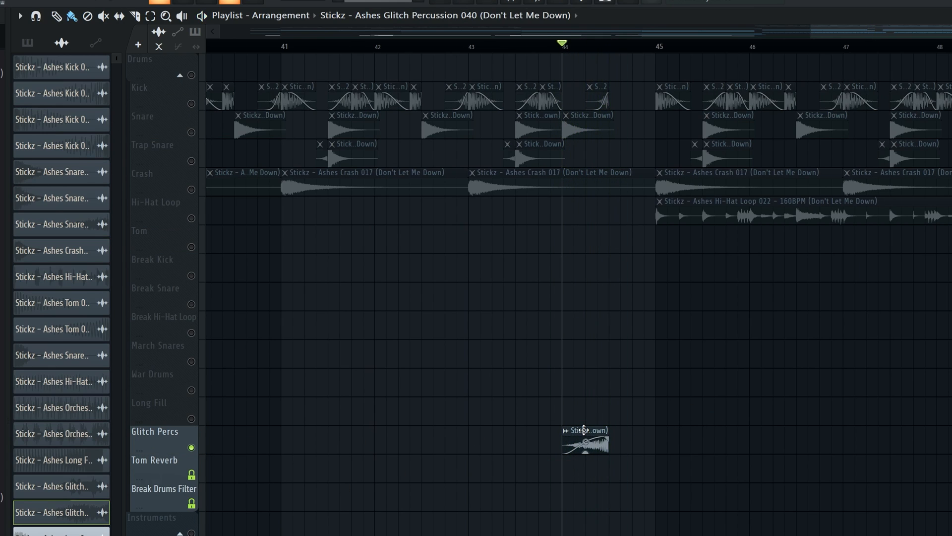
double_click(583, 430)
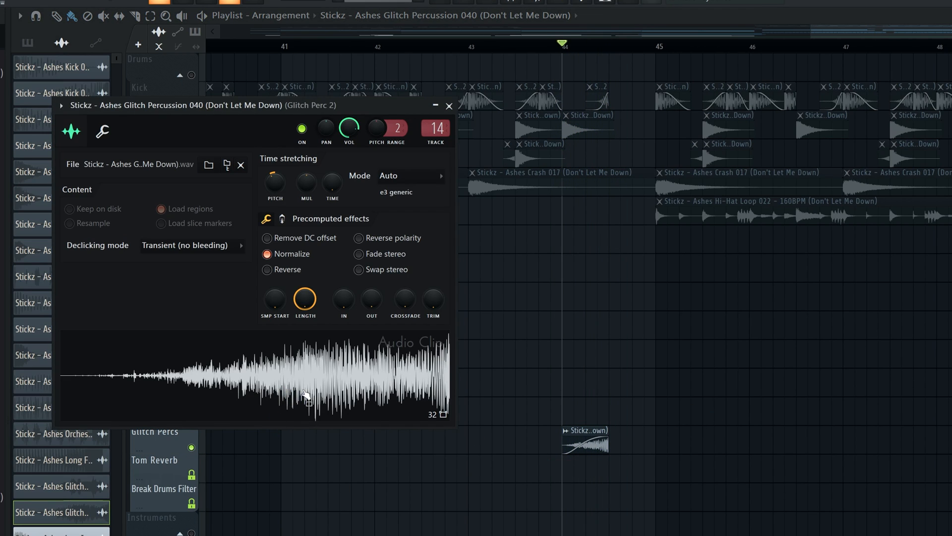
key(Escape)
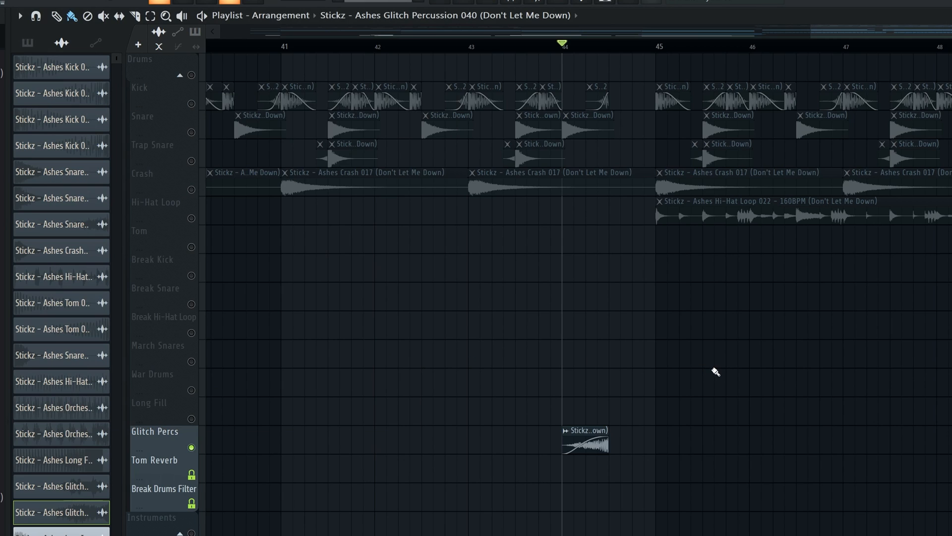
right_click(193, 189)
right_click(194, 189)
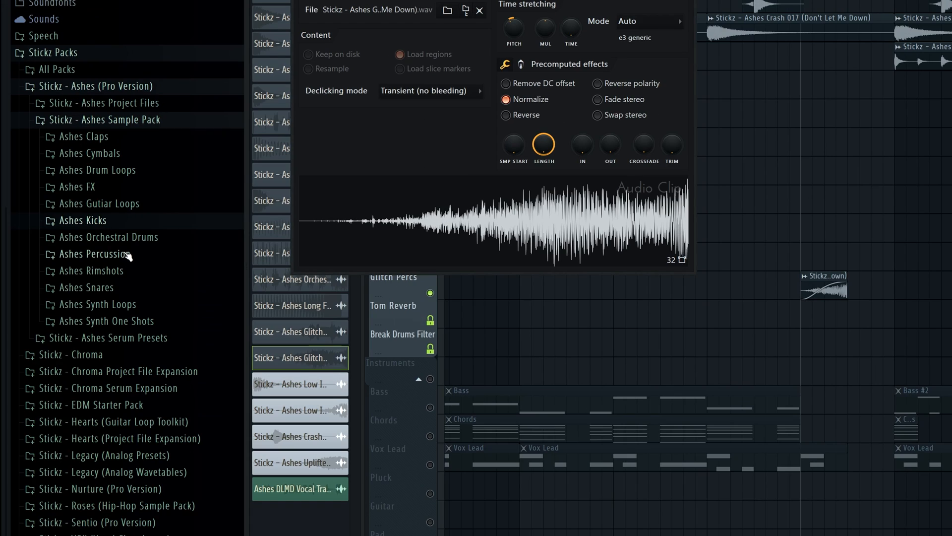
Browse to the Ashes Glitch Percussion folder of the sample pack and audition several unpitched samples, such as 010 and 033
click(132, 271)
scroll(134, 273, down, 4)
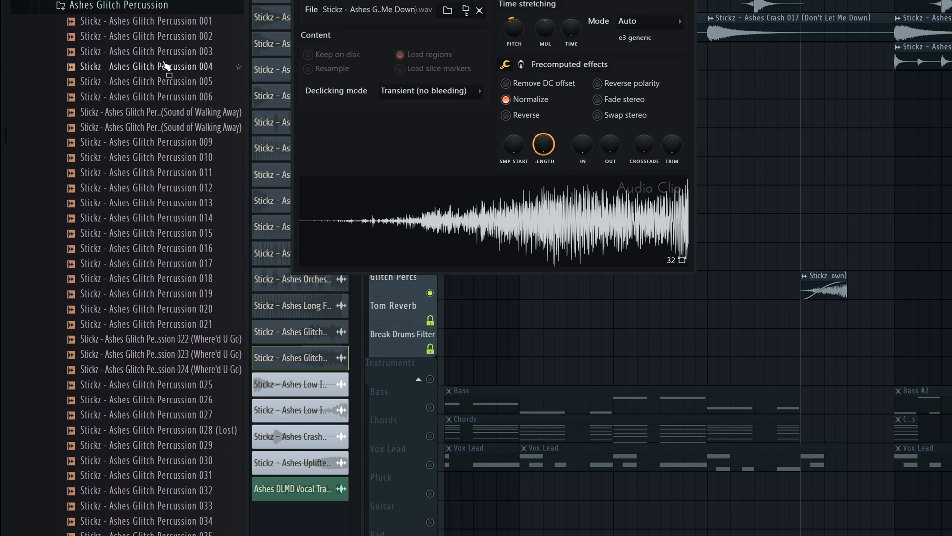
click(162, 54)
click(163, 81)
click(162, 157)
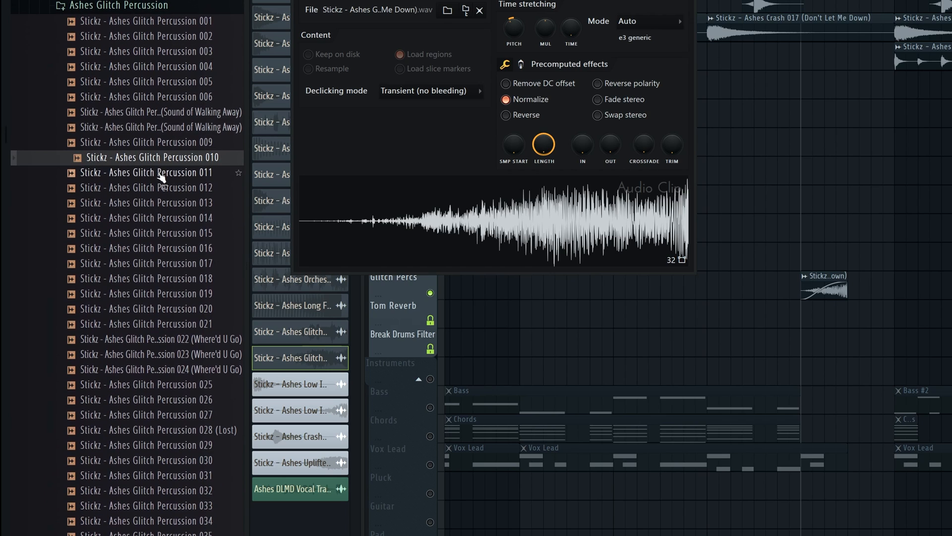
click(166, 248)
click(168, 428)
click(167, 234)
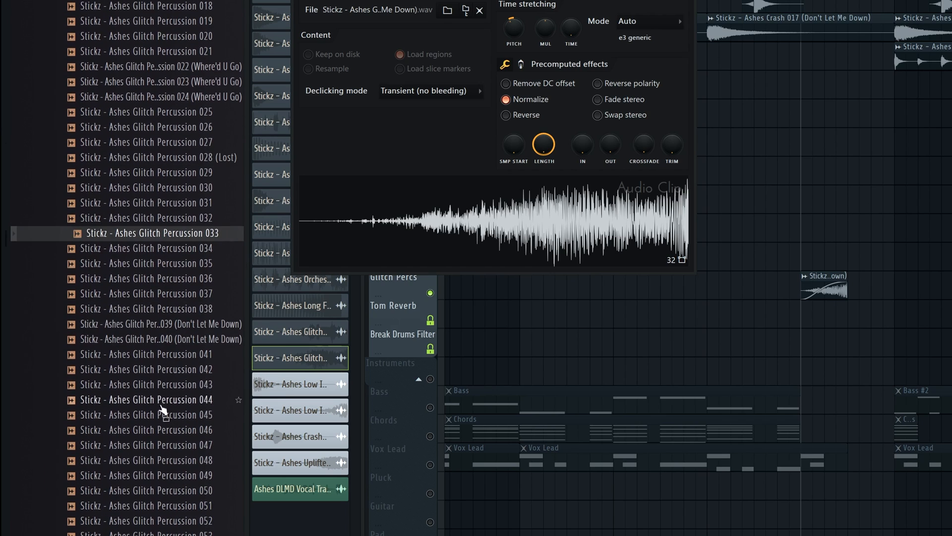
click(164, 413)
scroll(171, 397, down, 4)
click(175, 346)
click(172, 358)
Audition several key-labelled glitch percussion samples further down the folder, including 058 - C, 060 - D, 073 - F and 072 - F
scroll(185, 357, down, 4)
click(188, 279)
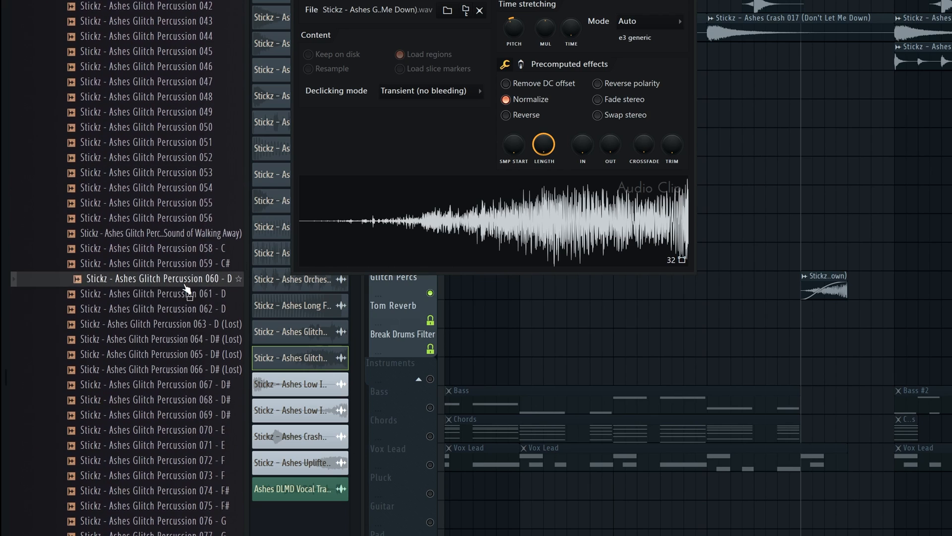
click(190, 295)
click(191, 253)
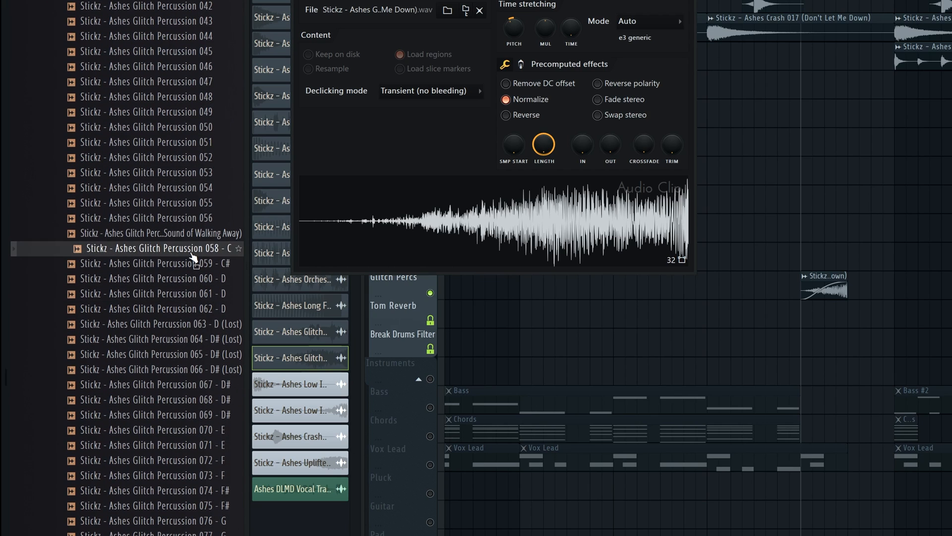
click(193, 265)
scroll(191, 265, down, 6)
click(184, 203)
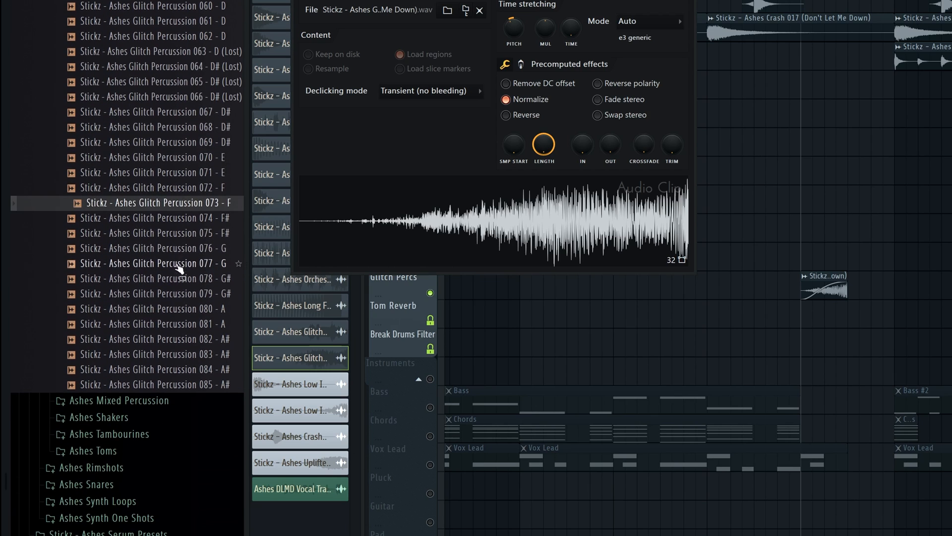
click(177, 279)
click(177, 339)
click(179, 369)
click(182, 188)
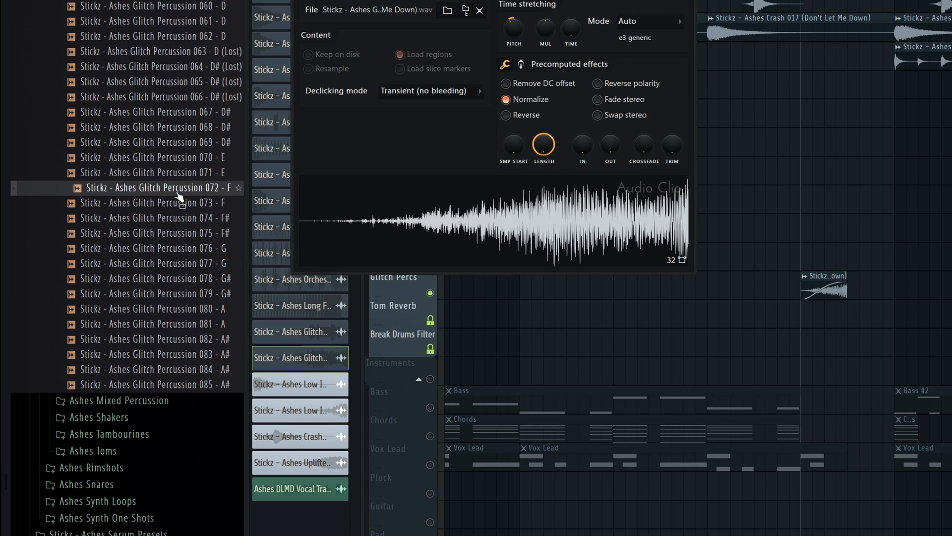
click(183, 172)
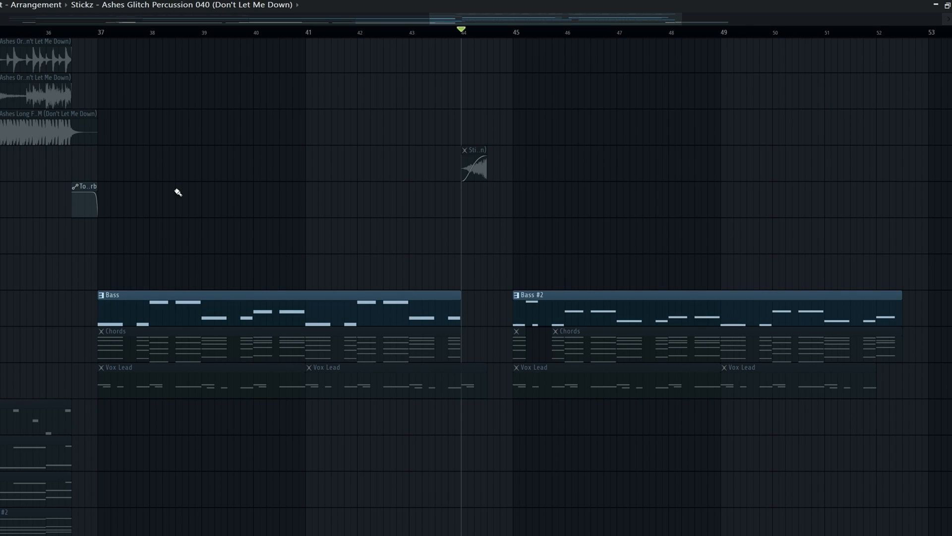
Play the drop's Bass pattern on its own from bar 37
click(102, 32)
click(142, 310)
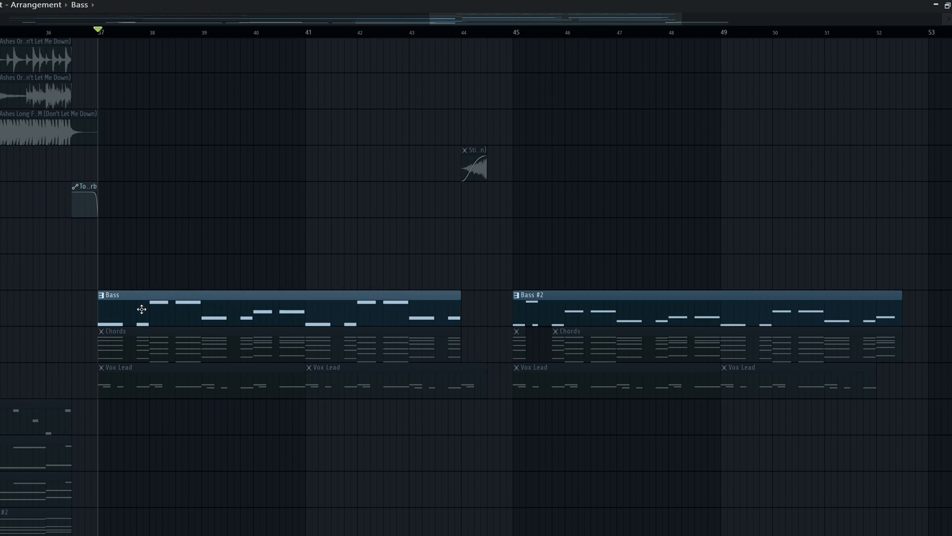
key(space)
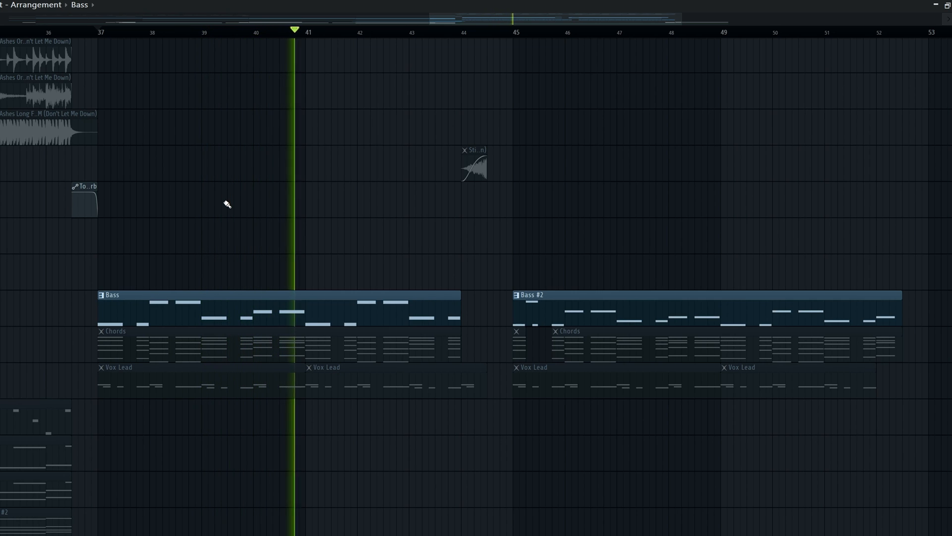
Open the Bass channel's Serum plugin from the channel rack and move its window clear of the channel names
key(F6)
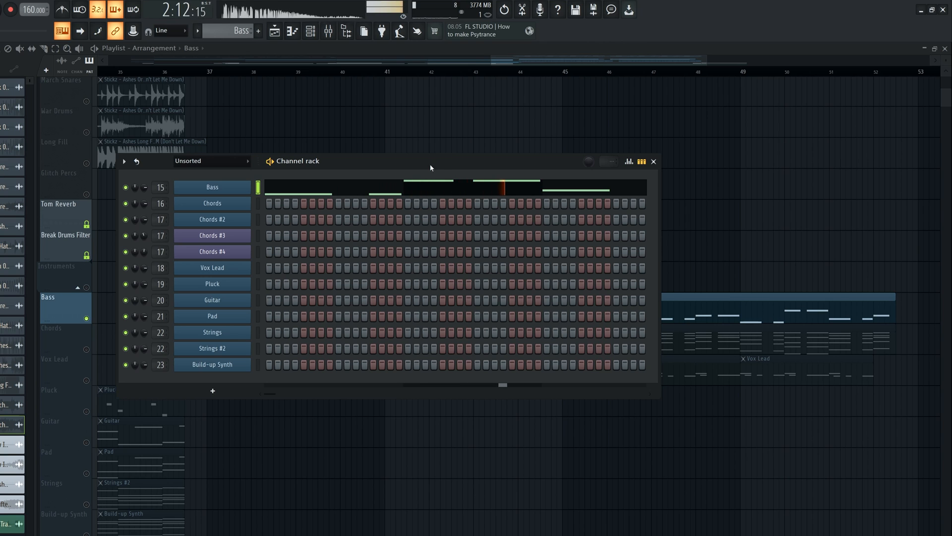
click(225, 184)
drag(395, 116, 371, 91)
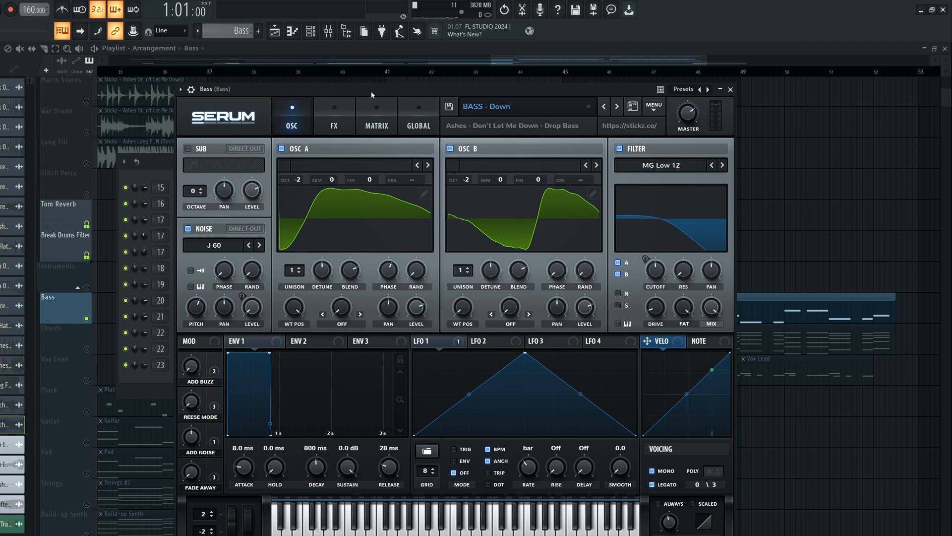
drag(371, 90, 489, 115)
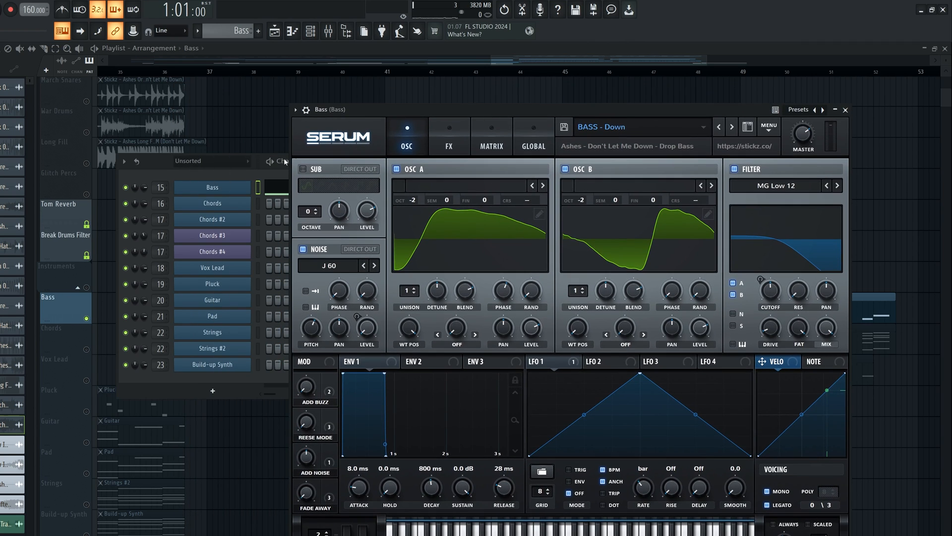
Open the Bass Sidechain effect on the Bass mixer track and play the bass with its sidechain automation
click(209, 167)
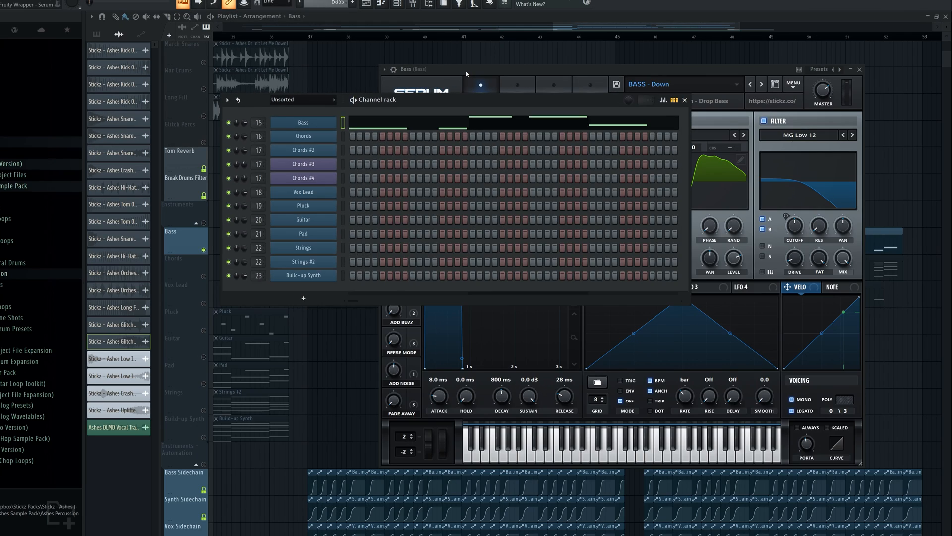
click(398, 4)
click(413, 4)
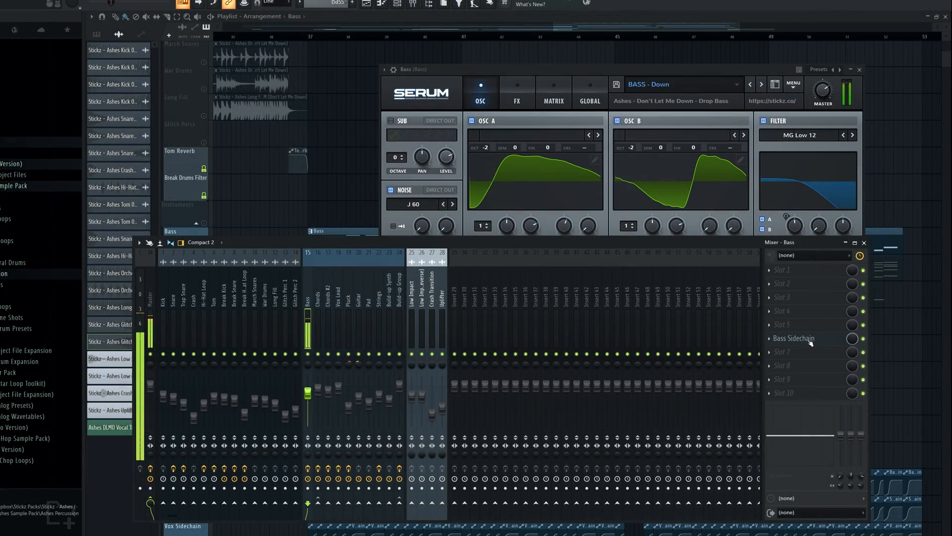
click(809, 339)
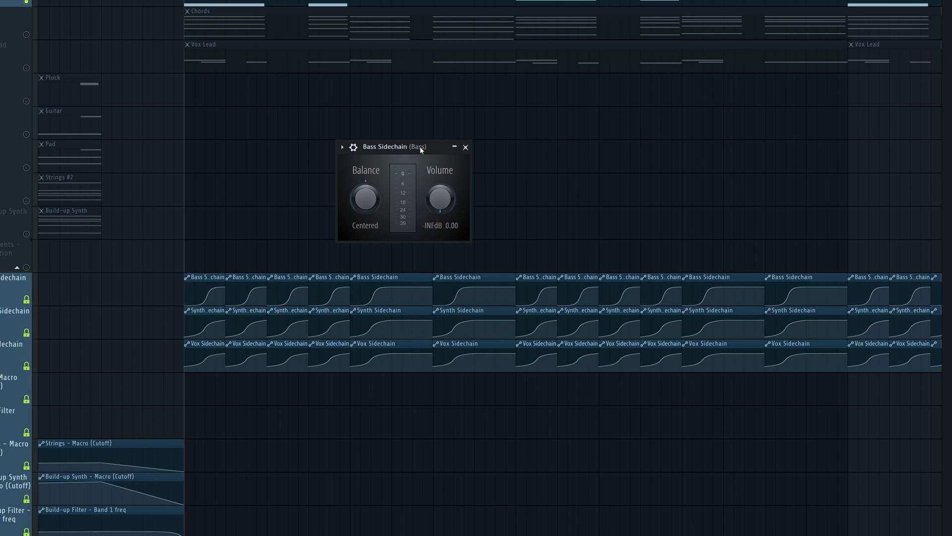
key(space)
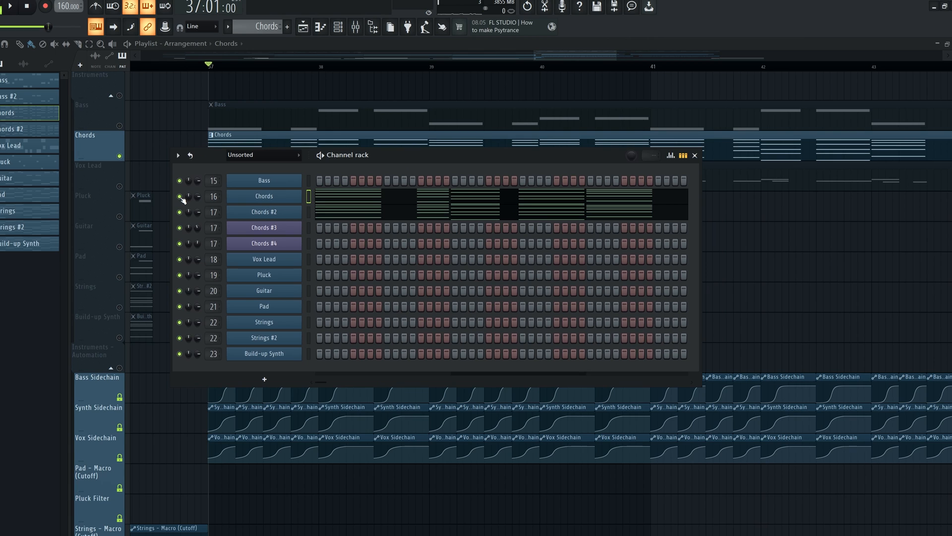
Open the Chords channel's Serum plugin, play the layer from bar 37 and reposition the plugin window
click(269, 198)
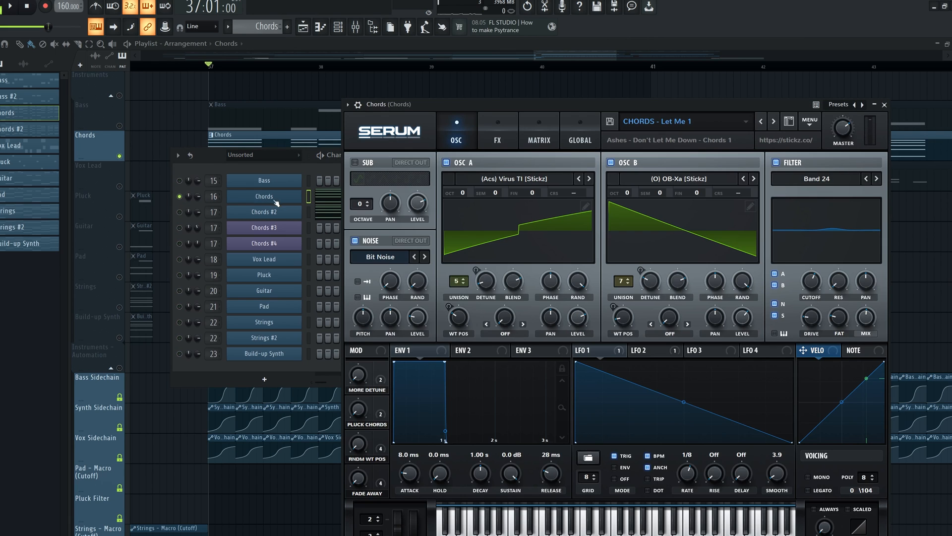
key(space)
drag(483, 109, 340, 132)
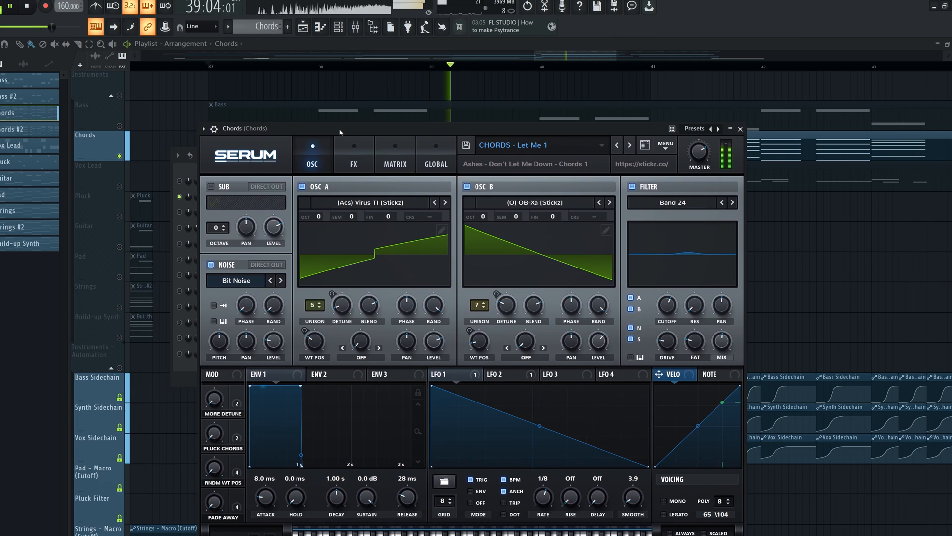
drag(396, 134, 398, 124)
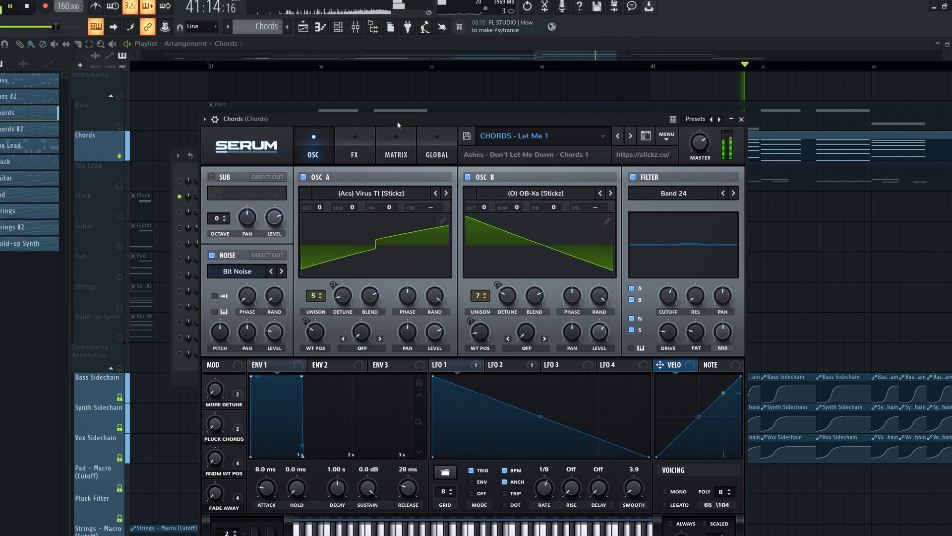
Bring up the mixer and show the Synth Sidechain effect on the Chords track
key(space)
click(356, 29)
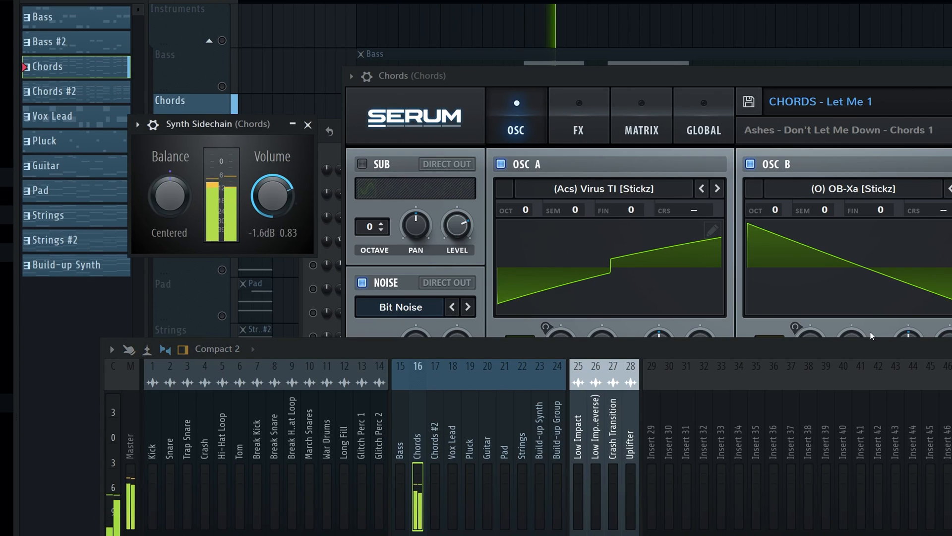
Close the Synth Sidechain effect and play the Chords layer with its Fruity Parametric EQ 2 window open and moved up
drag(178, 122, 281, 156)
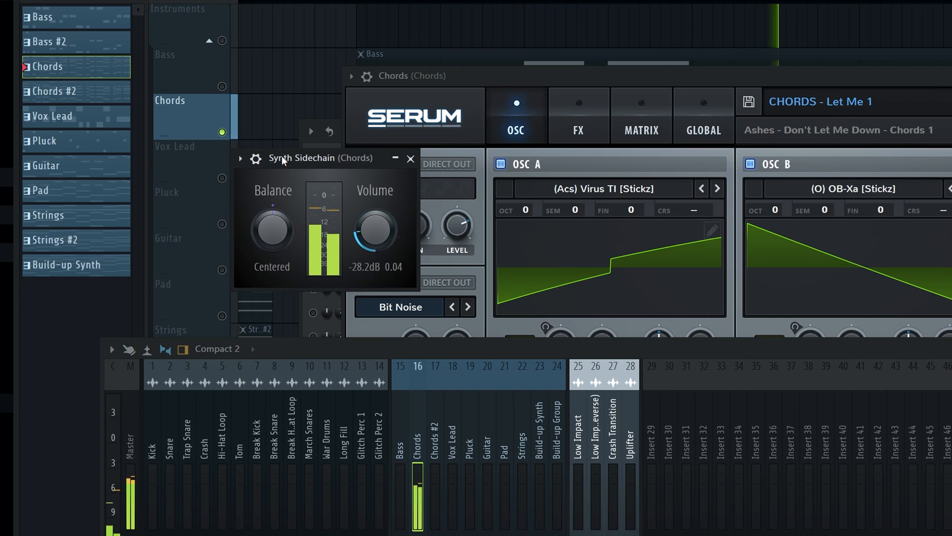
key(space)
click(411, 159)
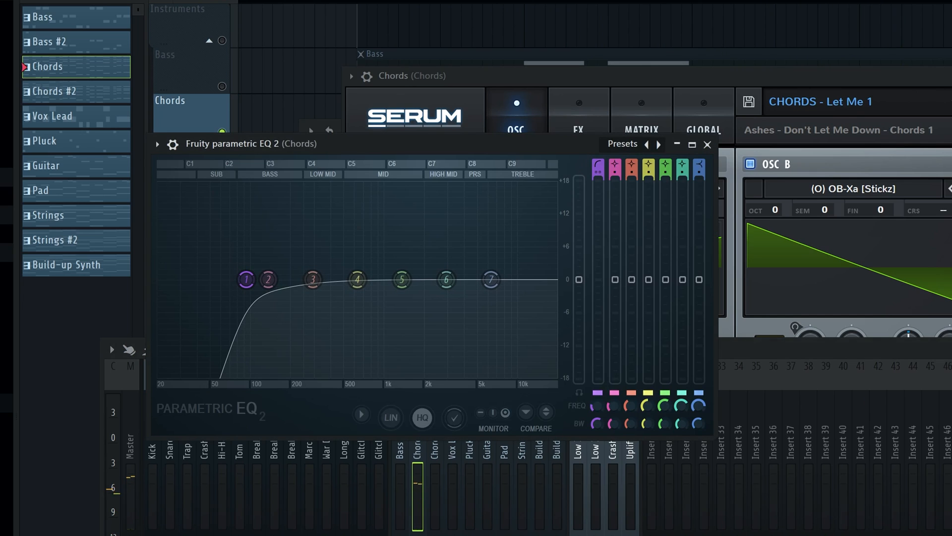
drag(452, 144, 445, 94)
key(space)
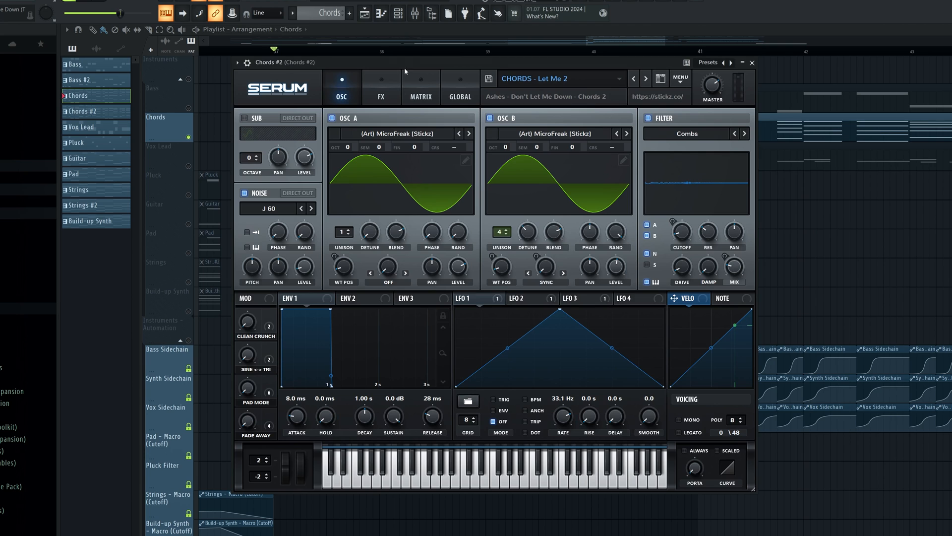
Move the Chords #2 Serum window clear of the channel names and bring up the mixer on the Chords #2 track
drag(405, 71, 581, 111)
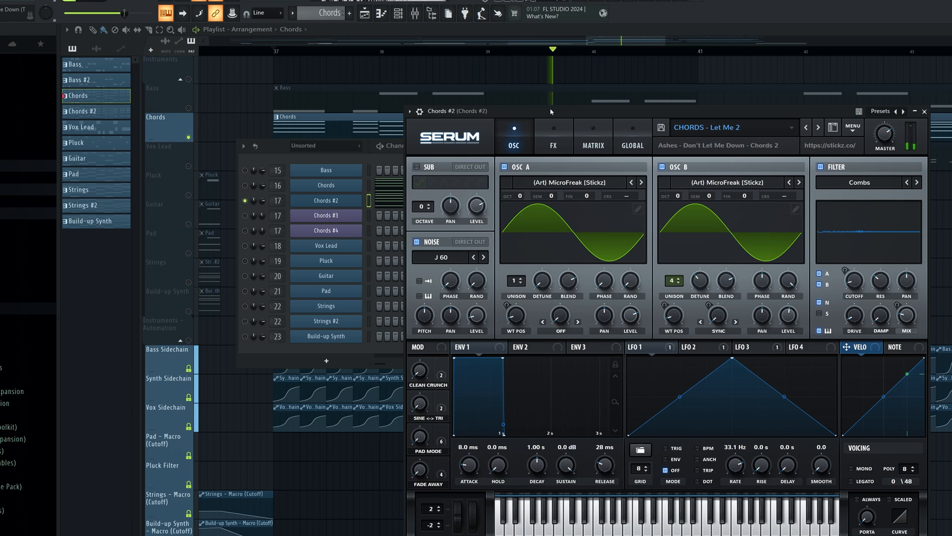
key(space)
click(415, 14)
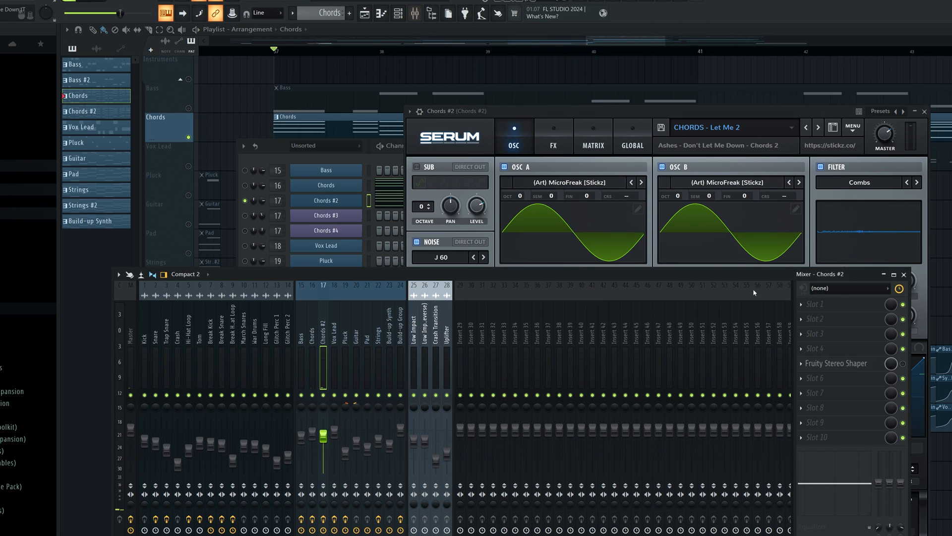
Open the Fruity Stereo Shaper on the Chords #2 mixer track, enable it during playback, and select the Chords track
key(space)
click(850, 363)
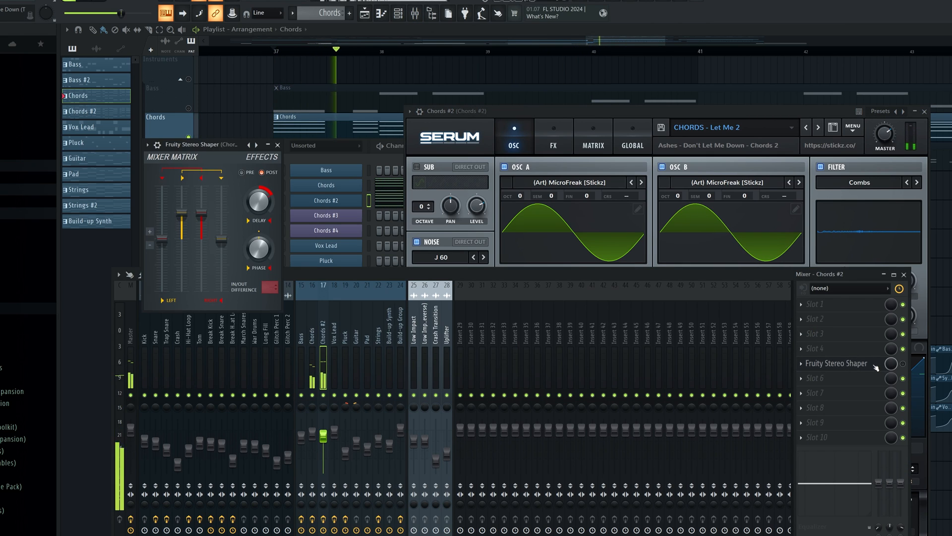
drag(198, 145, 533, 88)
click(903, 364)
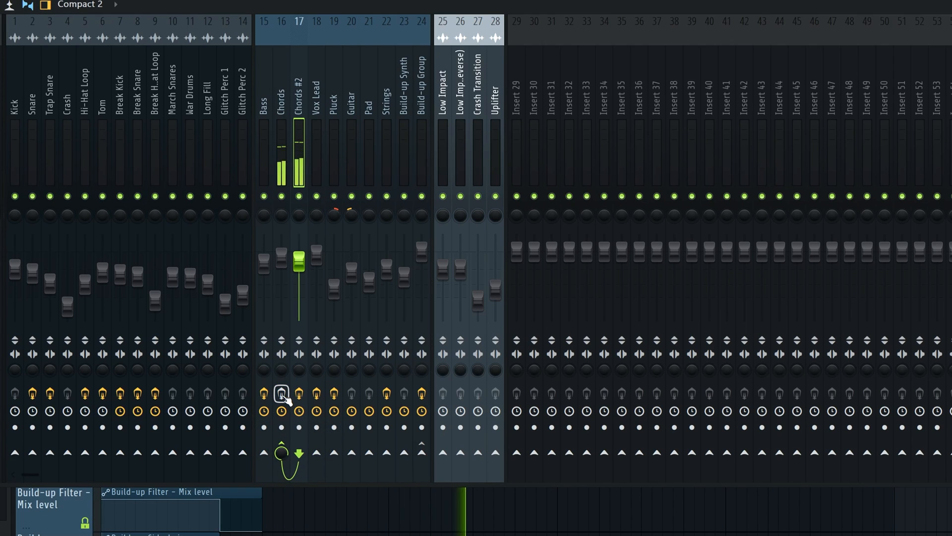
click(284, 138)
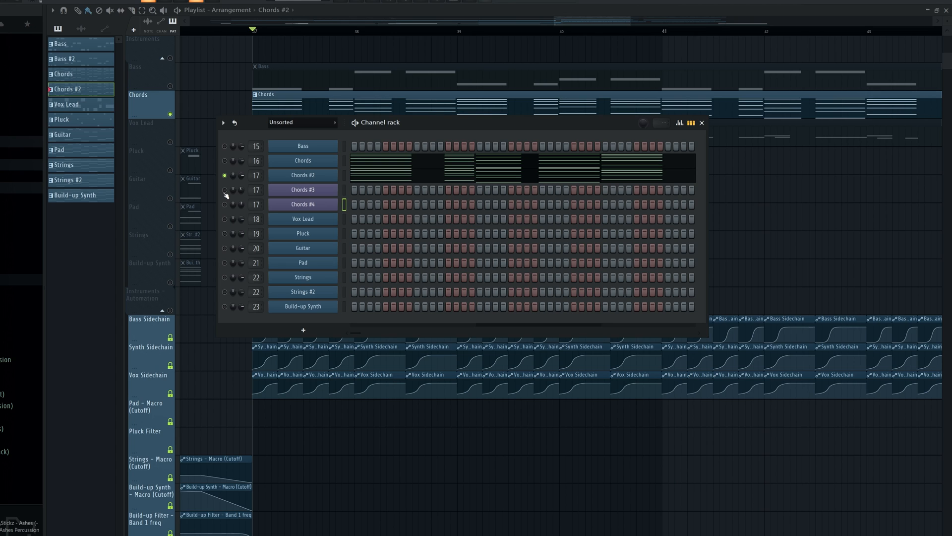
Copy the F#5, D#5, A#5 and B5 melody notes from Chords #2 into the Chords #3 channel and play that layer
click(318, 190)
drag(544, 55, 606, 96)
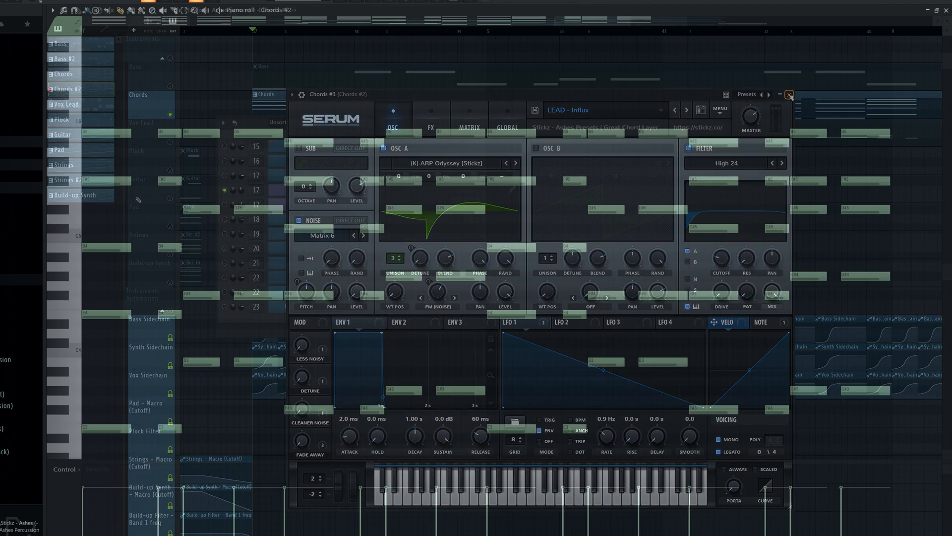
drag(102, 167, 267, 219)
drag(318, 140, 365, 148)
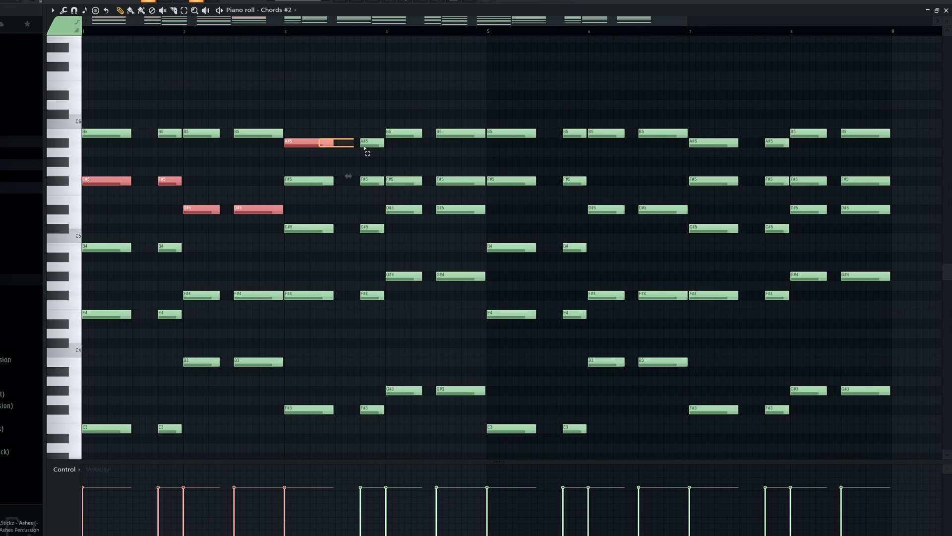
drag(415, 128, 476, 151)
key(space)
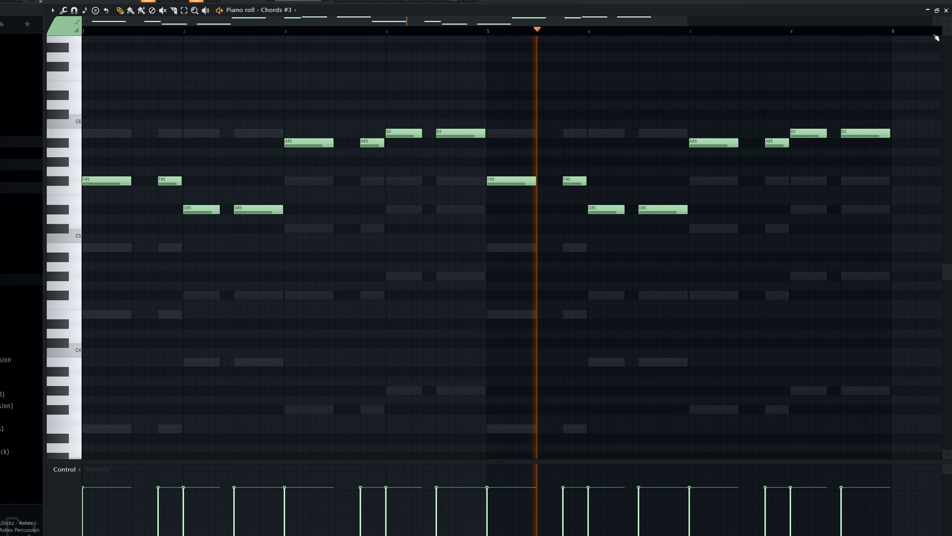
key(space)
click(946, 10)
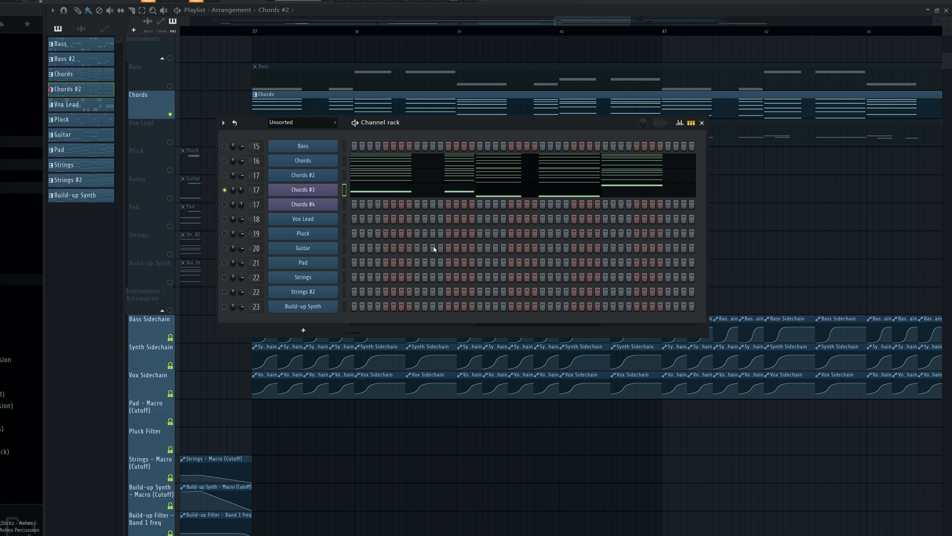
Copy the top B5 and A#5 notes from Chords #2 into the Chords #4 channel and play that layer
click(362, 179)
drag(112, 73, 323, 82)
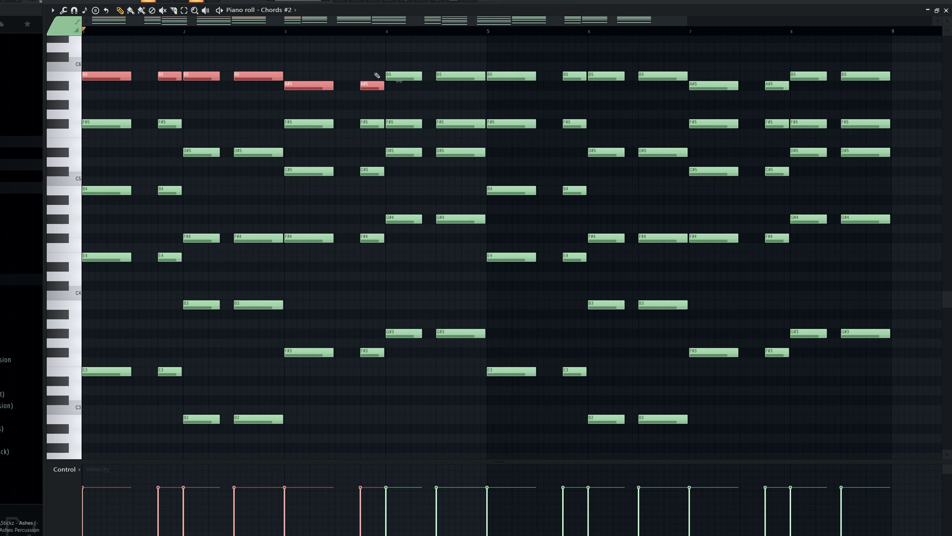
drag(383, 71, 628, 83)
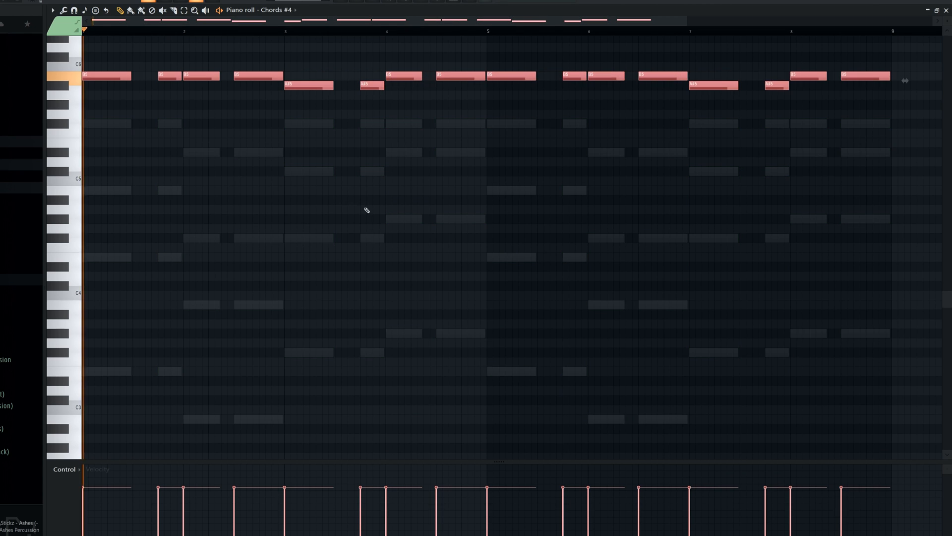
scroll(366, 208, up, 3)
key(space)
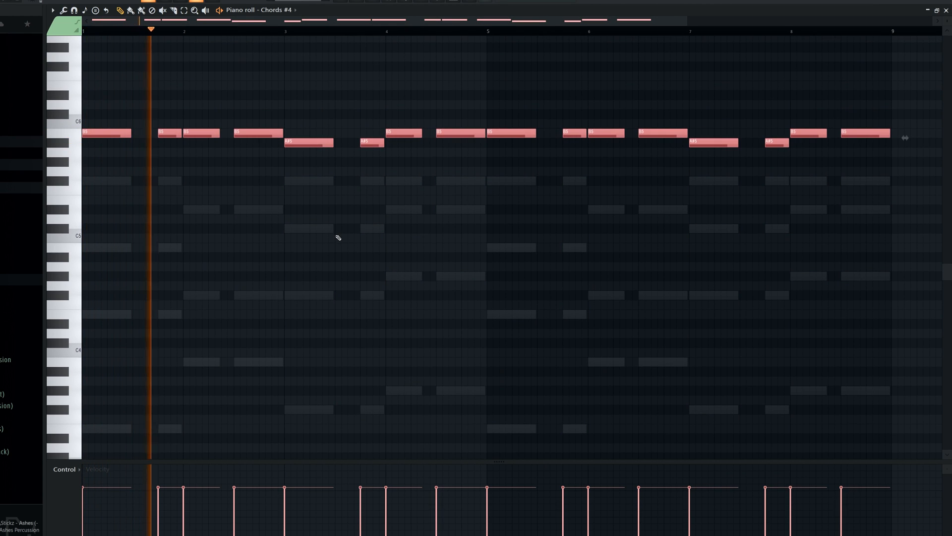
Show the Chords #4 channel's Serum plugin from the channel rack and close it again
key(F6)
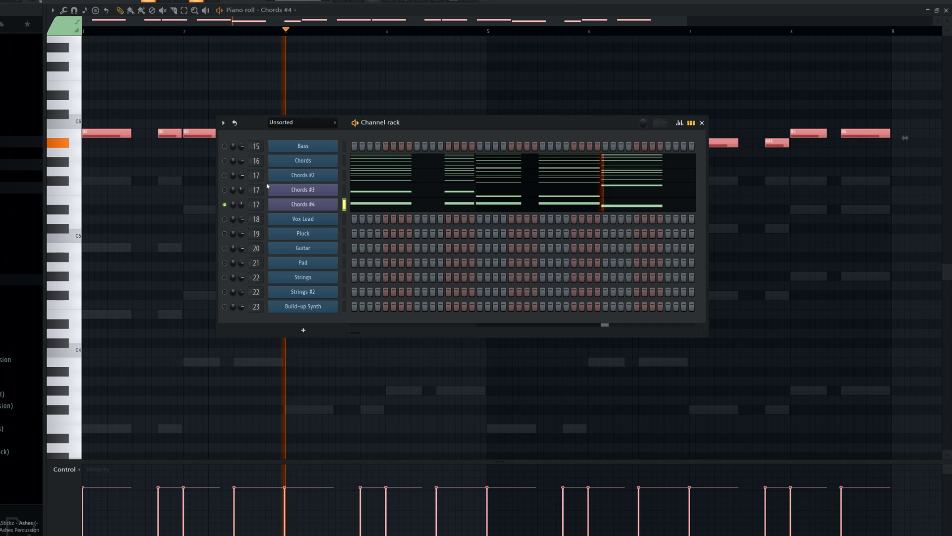
click(300, 204)
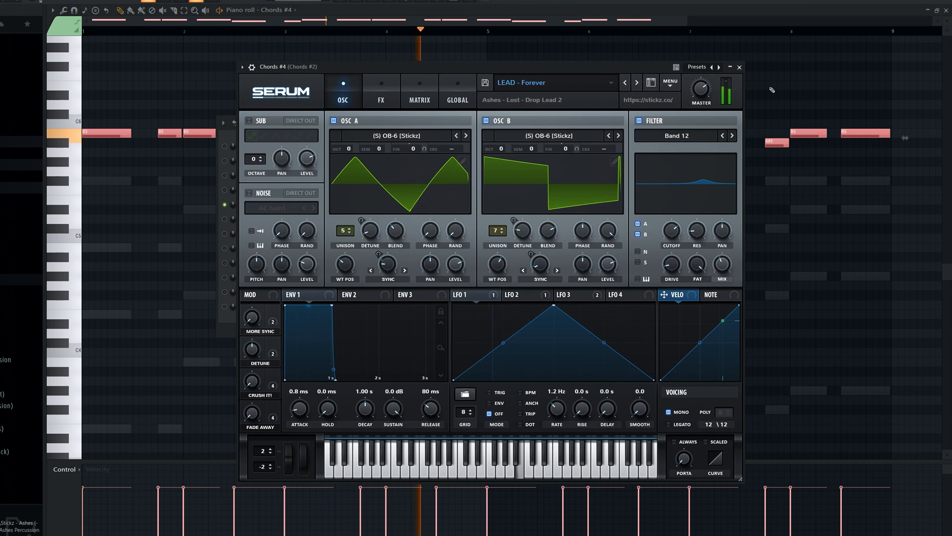
click(739, 67)
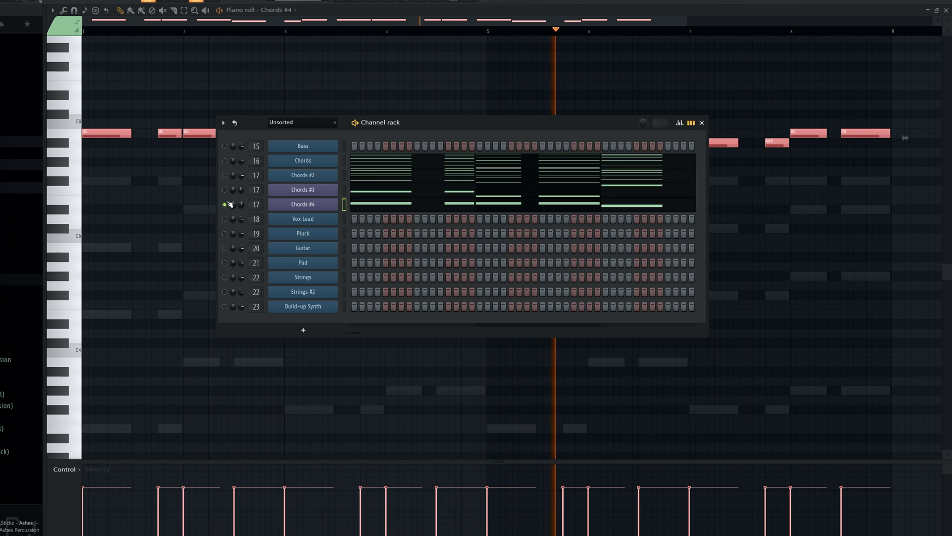
Unmute the Chords, Chords #2 and Chords #3 channels alongside Chords #4 and play all the stacked chord layers
click(225, 190)
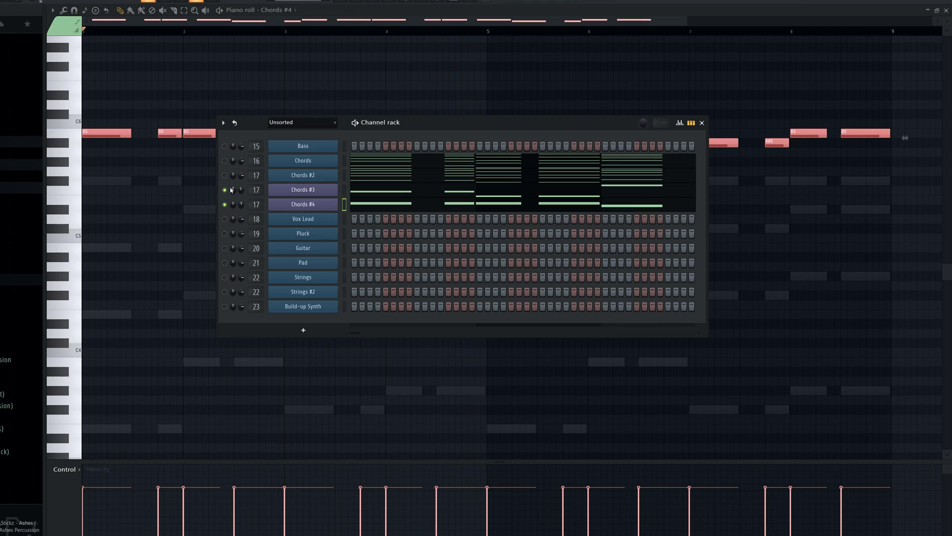
click(225, 161)
key(space)
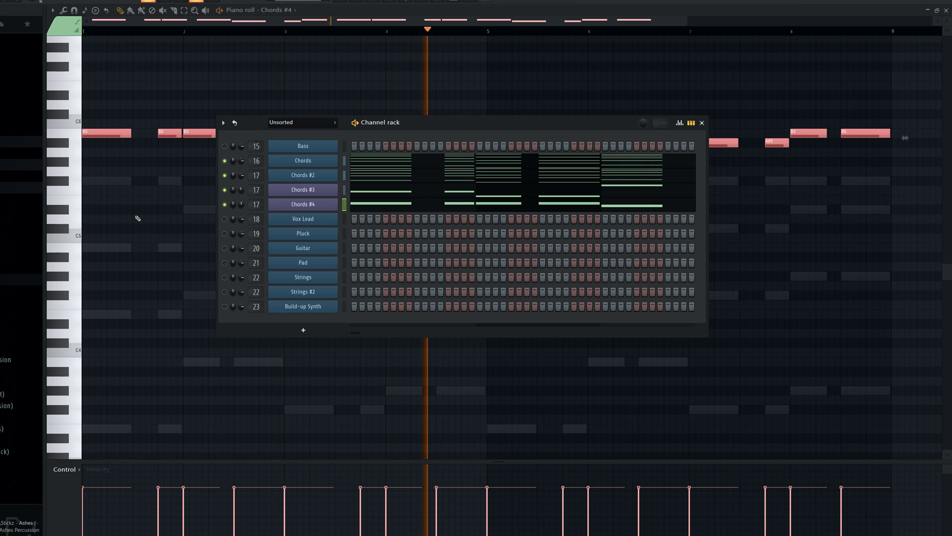
Mute Chords #3 and Chords #4 during playback and unmute them again to compare the stack with and without them
click(225, 190)
click(225, 204)
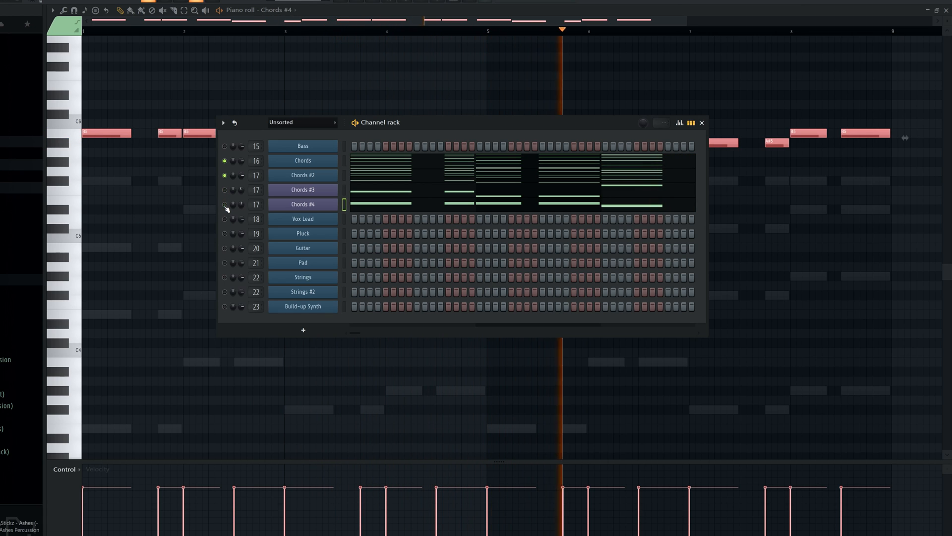
click(225, 205)
click(225, 190)
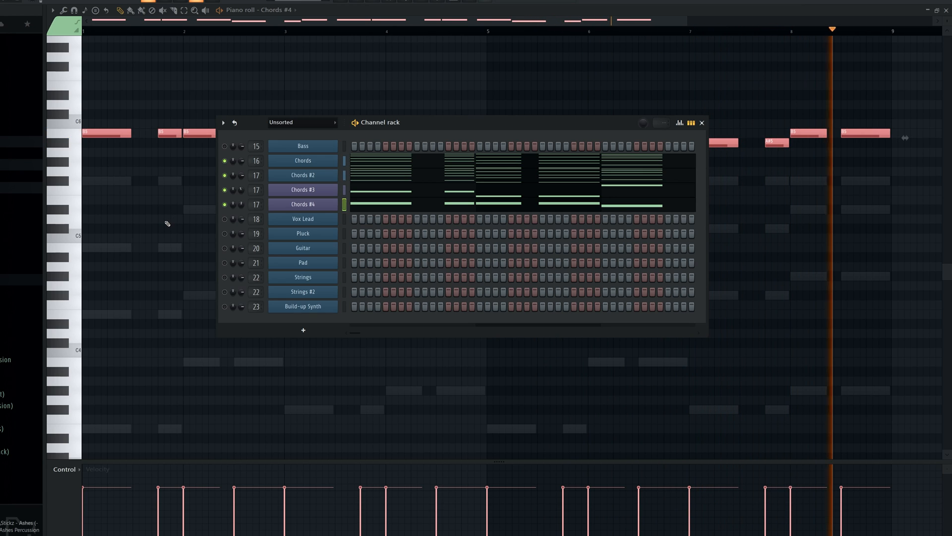
key(space)
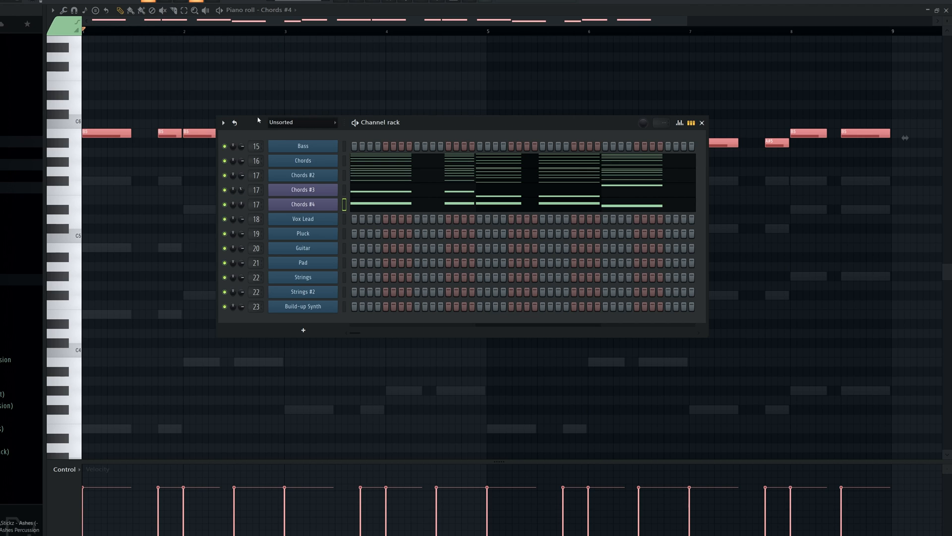
Close the piano roll to return to the playlist and solo the Vox Lead track
click(820, 50)
click(947, 10)
right_click(791, 231)
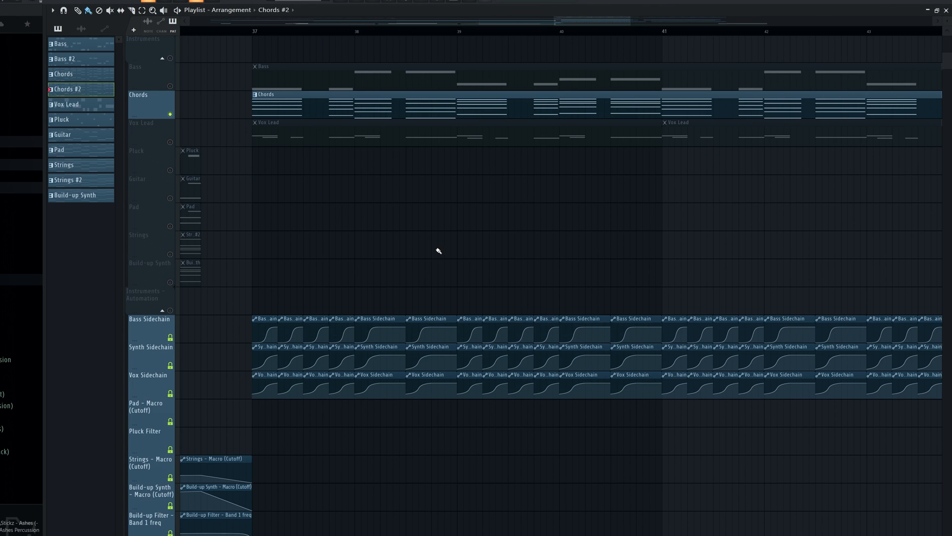
scroll(403, 200, down, 4)
scroll(404, 198, down, 2)
scroll(563, 167, up, 1)
scroll(389, 285, up, 4)
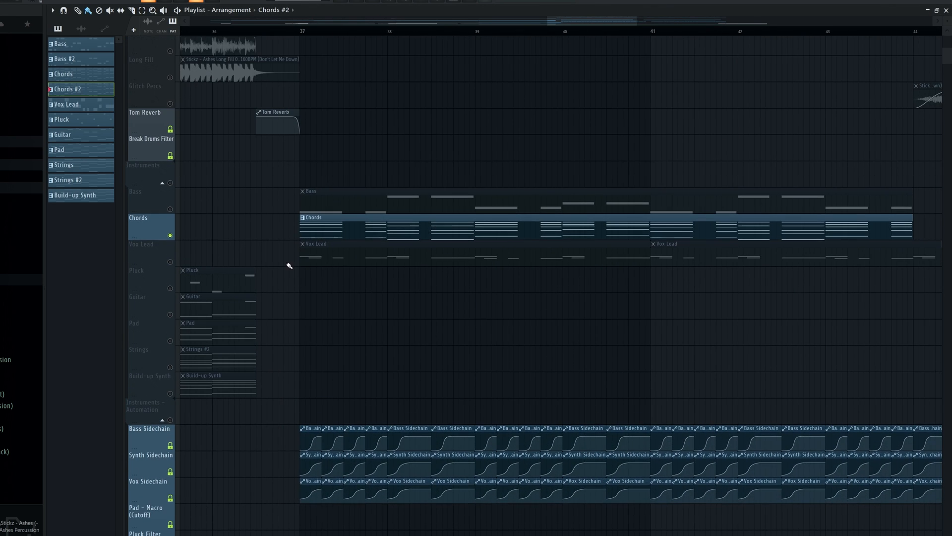
scroll(380, 251, up, 2)
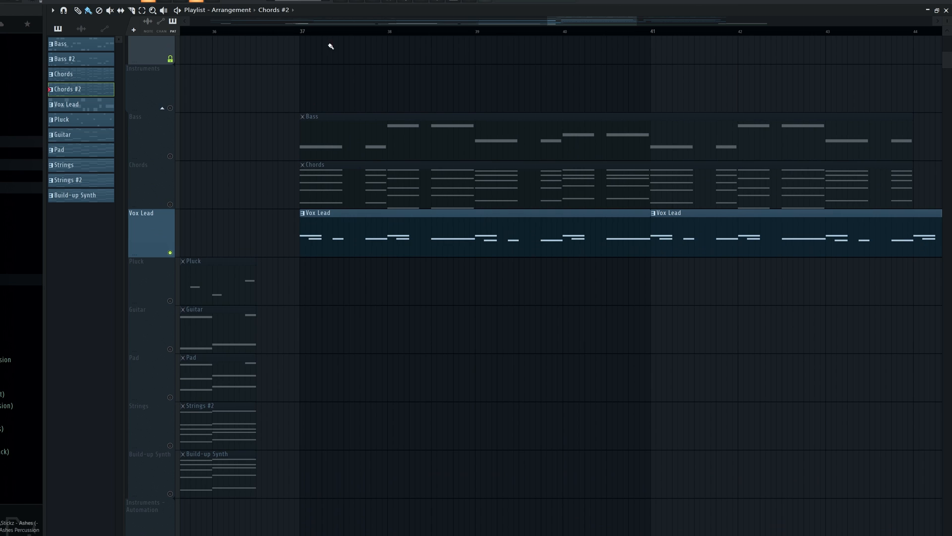
Select the Vox Lead pattern and play the soloed vocal lead from bar 37
click(363, 234)
scroll(305, 251, down, 4)
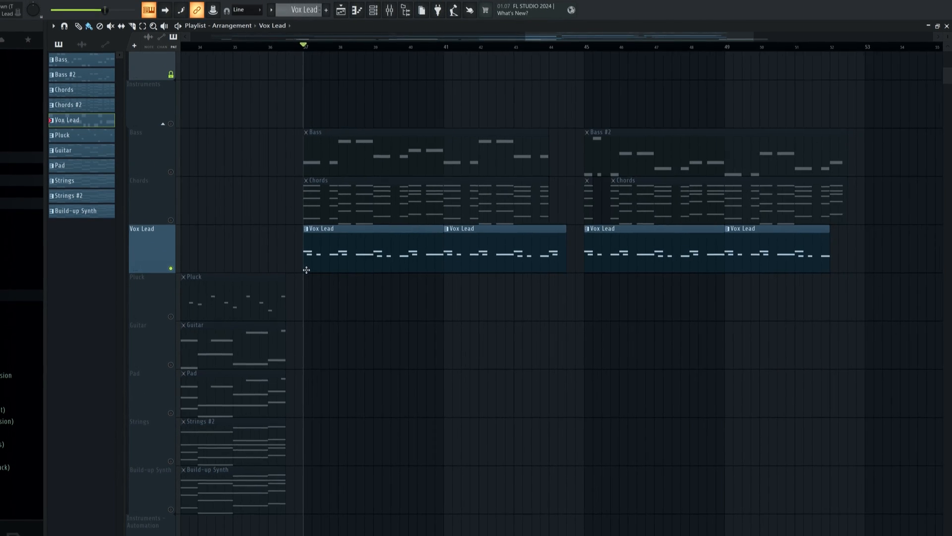
scroll(365, 267, down, 3)
key(space)
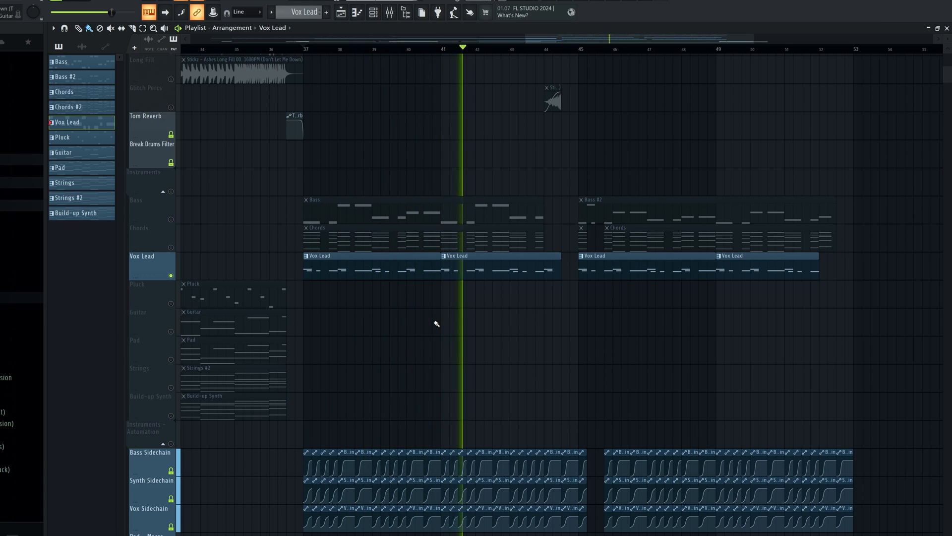
key(space)
Open the Vox Lead pattern in the piano roll and play its notes from the start
double_click(377, 265)
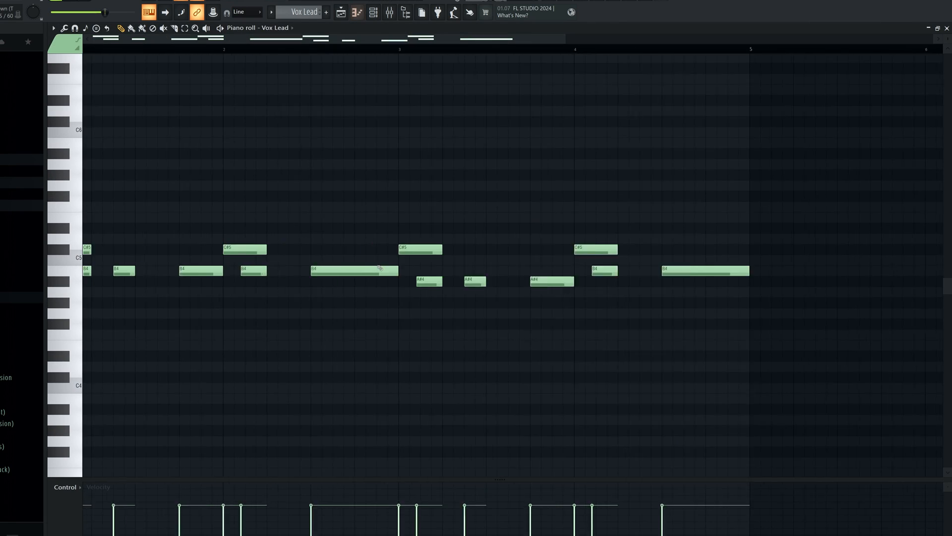
key(space)
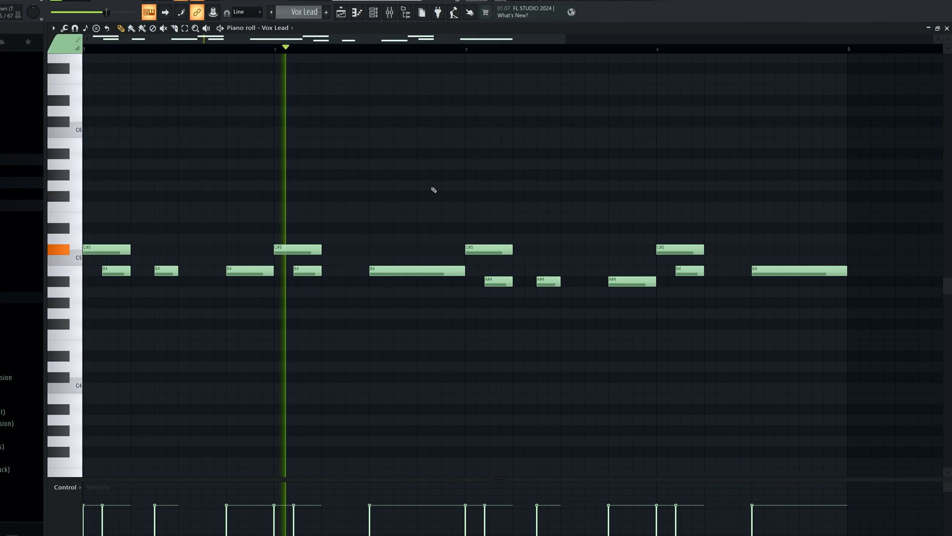
key(space)
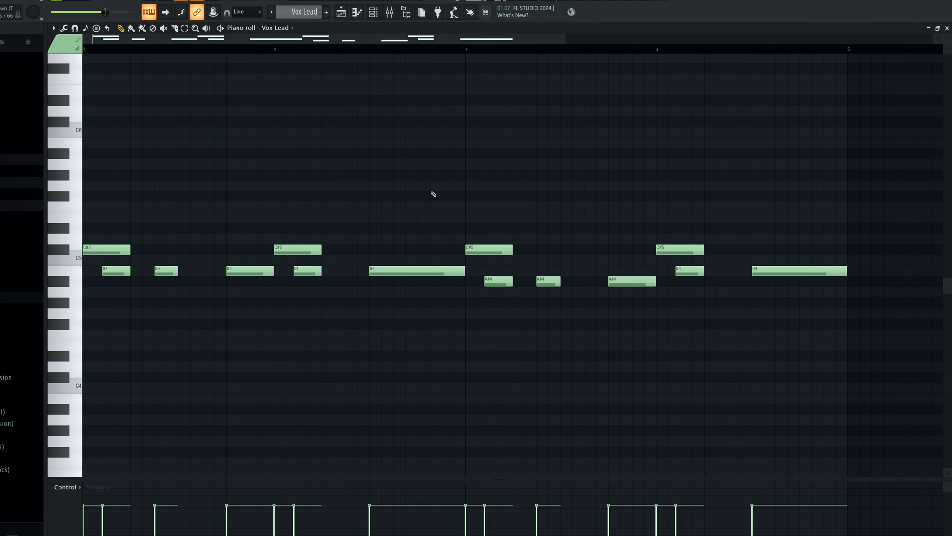
Highlight all C#5 notes in the Vox Lead piano roll, followed by all B4 notes
scroll(434, 194, down, 2)
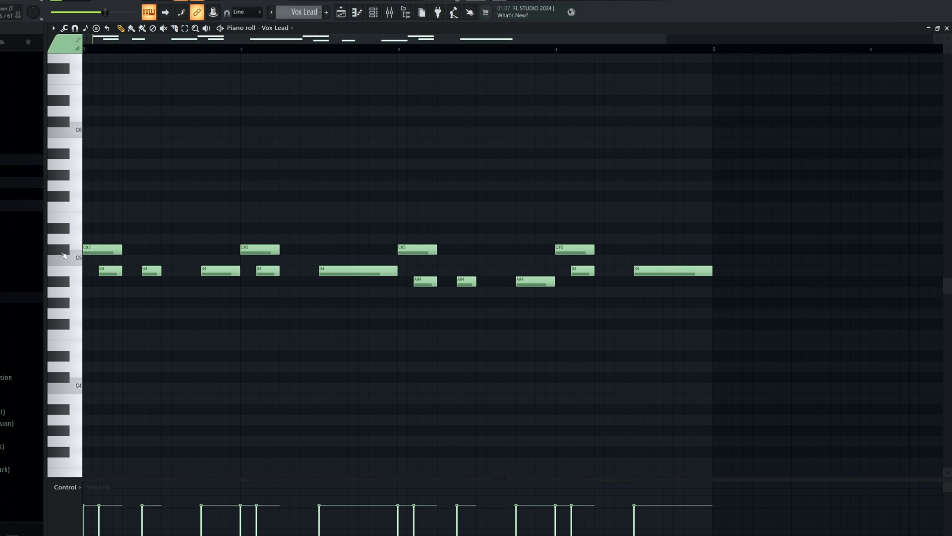
double_click(53, 253)
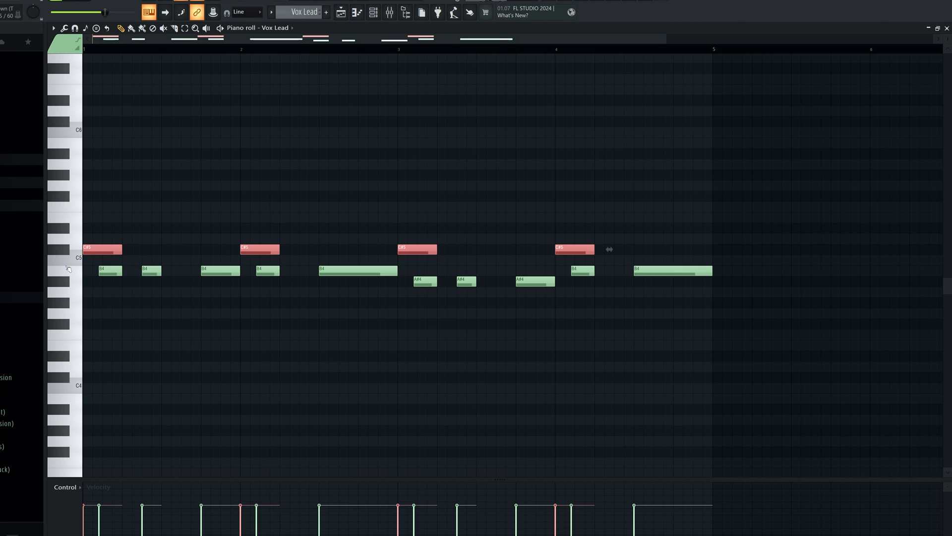
shift+double_click(68, 269)
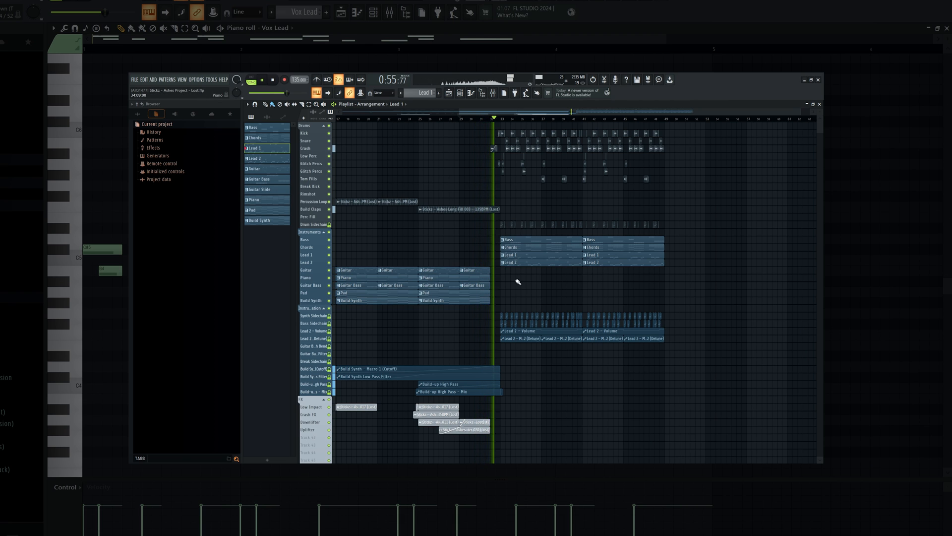
Play the Lost project's drop, zoom the playlist in on its lead tracks, and open the Lead 2 pattern in the piano roll
scroll(510, 271, up, 4)
scroll(562, 268, up, 6)
scroll(545, 274, down, 1)
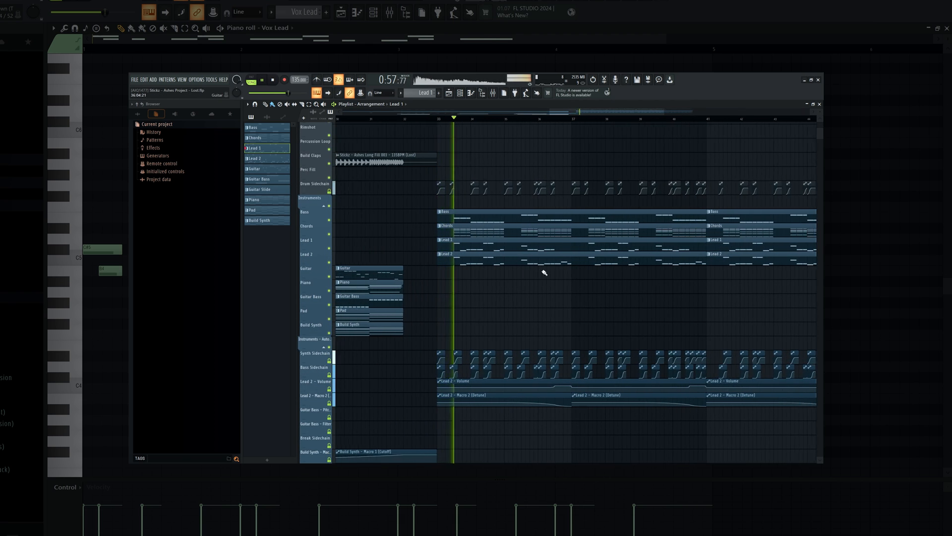
scroll(571, 272, down, 2)
double_click(528, 262)
scroll(569, 267, down, 1)
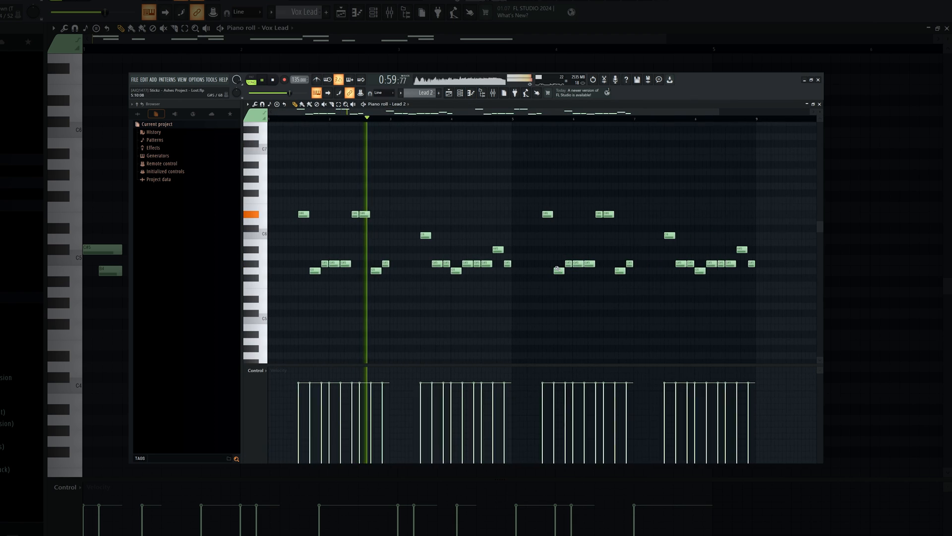
scroll(557, 269, down, 1)
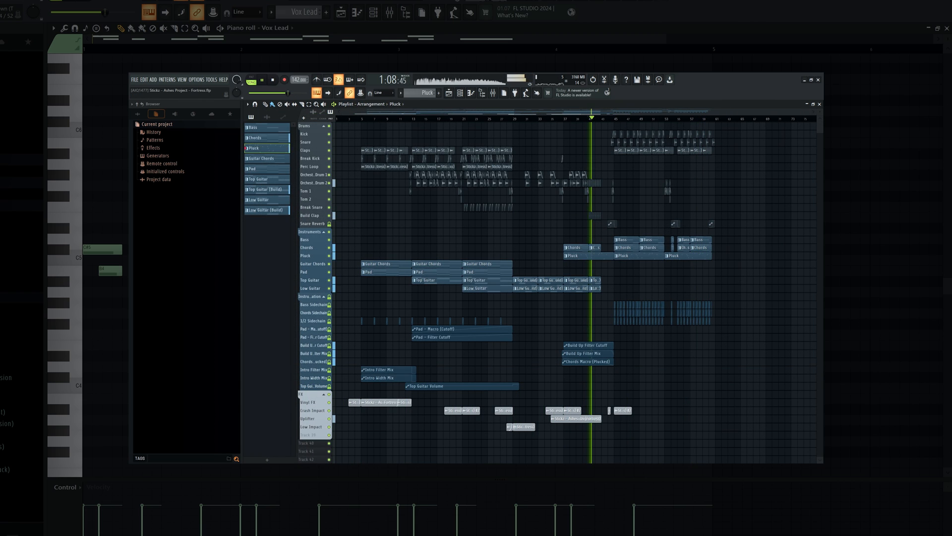
Play the Fortress project into its drop and open the drop's pluck melody pattern
scroll(808, 291, up, 3)
scroll(689, 268, up, 1)
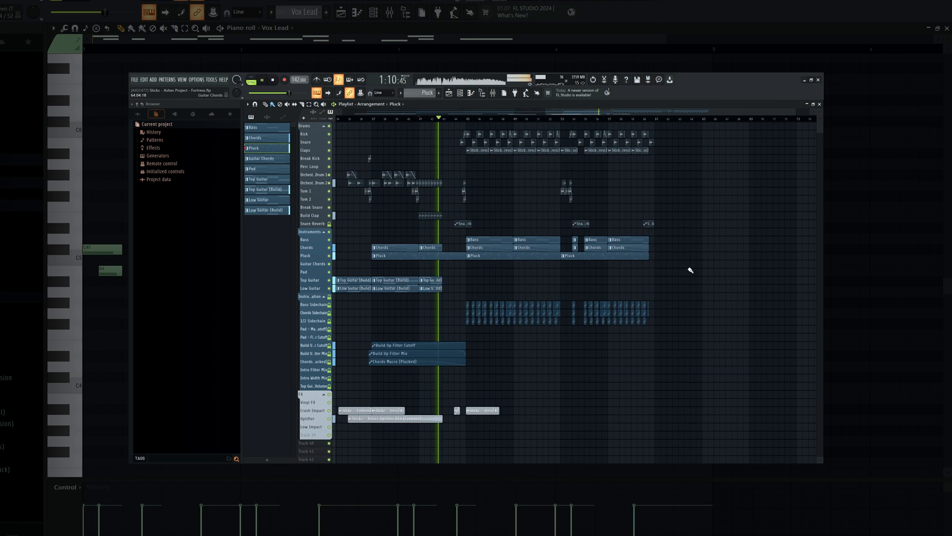
scroll(547, 267, up, 2)
scroll(543, 269, up, 2)
scroll(514, 264, up, 3)
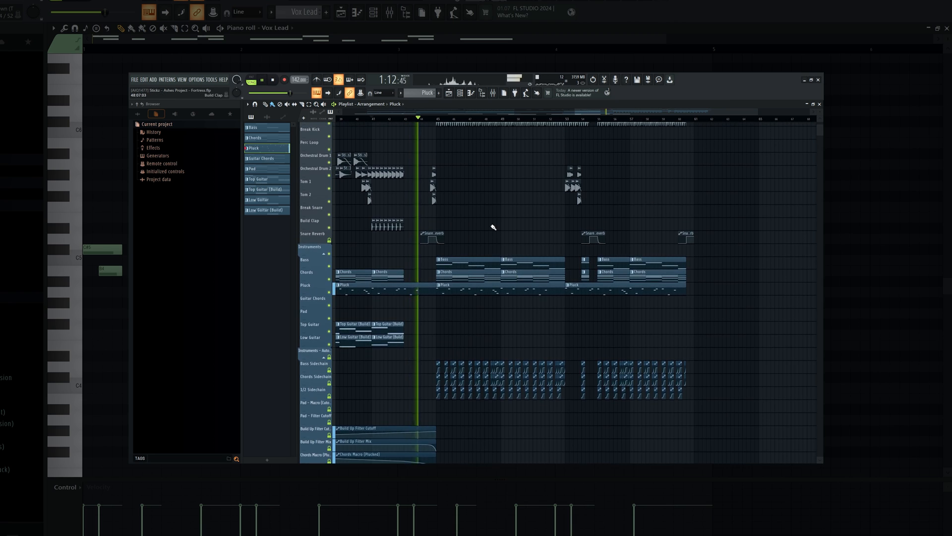
scroll(493, 226, down, 1)
scroll(496, 228, up, 2)
scroll(496, 263, up, 1)
double_click(468, 321)
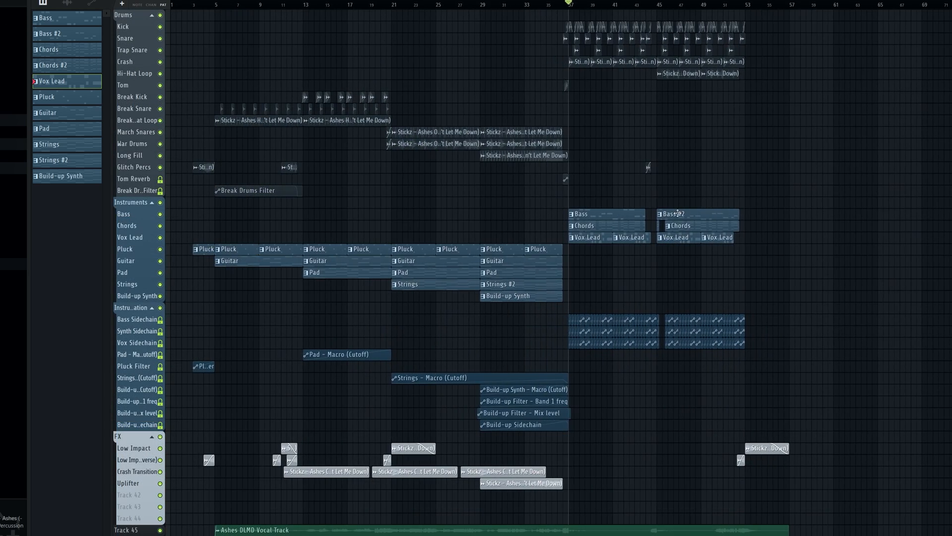
Loop the drop's ending from bar 52 and play it with only Low Impact and Low Impact (Reverse) soloed
scroll(742, 238, up, 3)
scroll(788, 307, down, 3)
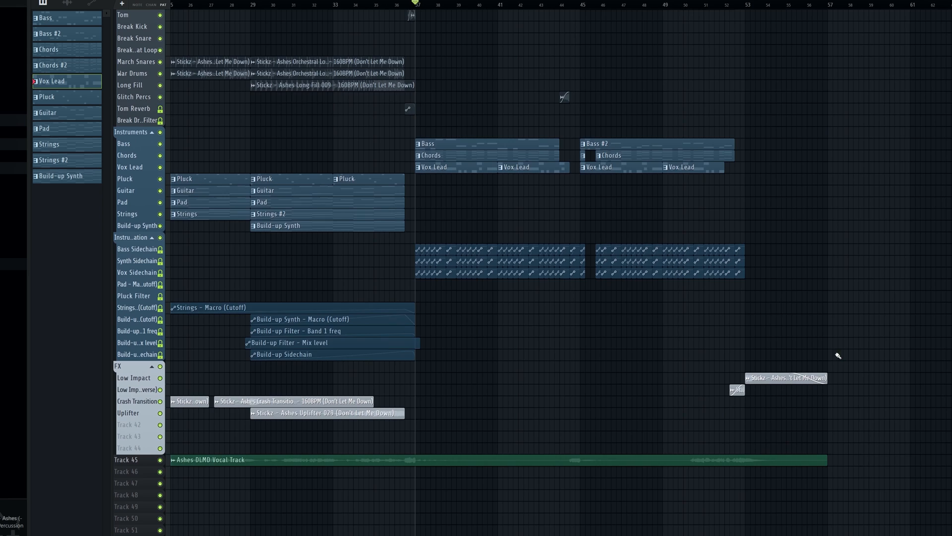
scroll(837, 355, up, 4)
scroll(590, 467, up, 2)
scroll(580, 209, up, 2)
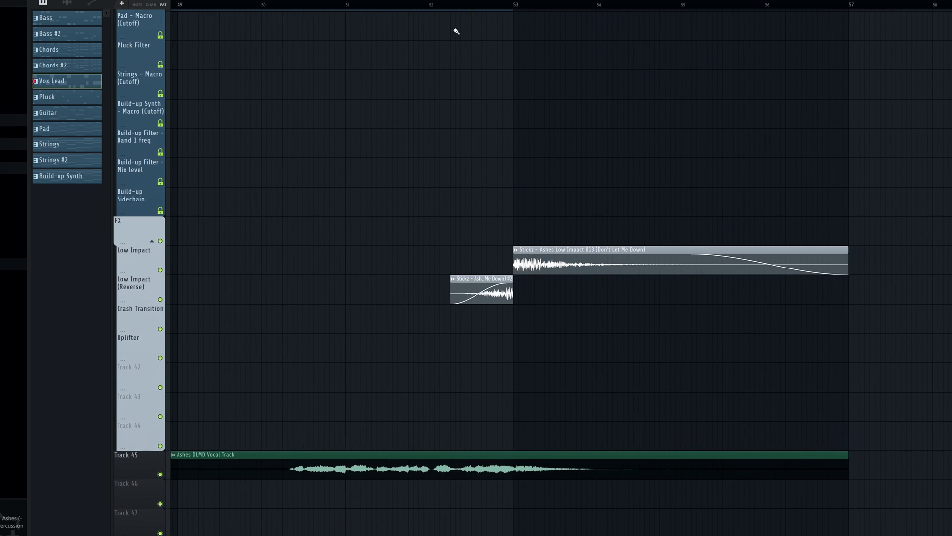
drag(455, 29, 728, 34)
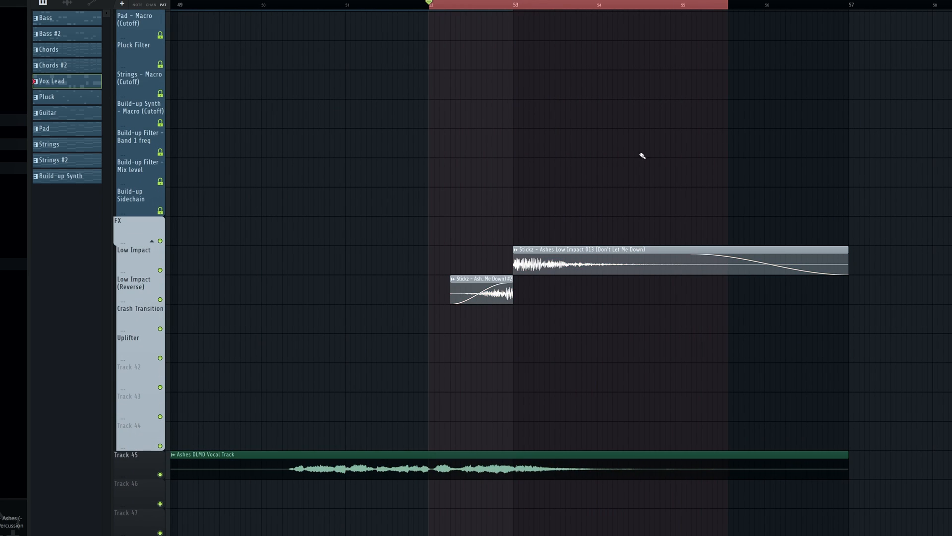
ctrl+click(160, 301)
click(160, 270)
key(space)
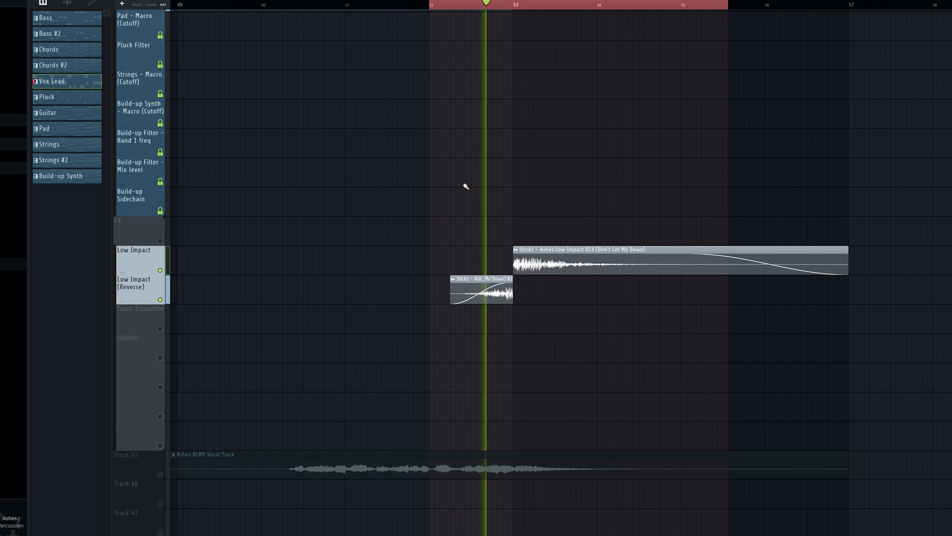
scroll(461, 198, down, 2)
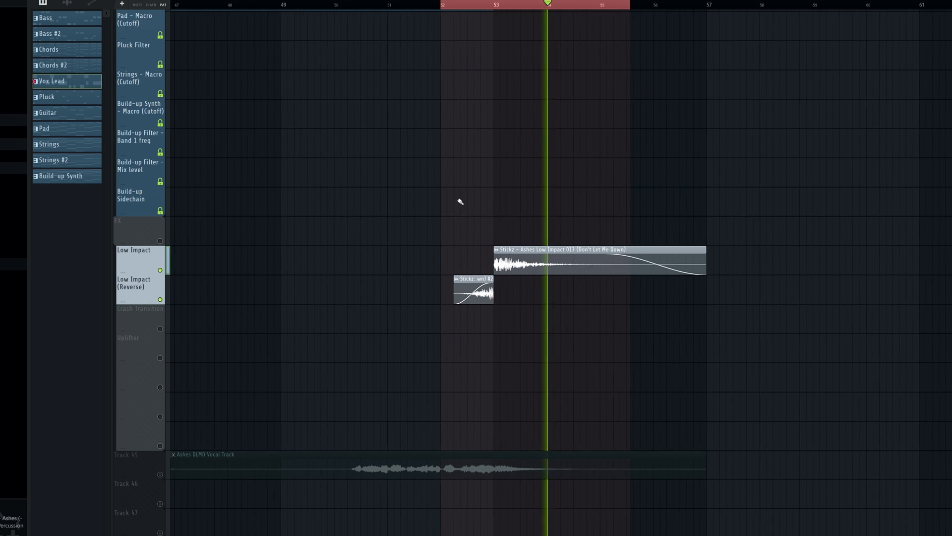
scroll(457, 201, down, 2)
key(space)
Unsolo the impact tracks, clear the time selection and play the drop's ending with all tracks
ctrl+click(160, 300)
key(ctrl+d)
scroll(665, 143, down, 4)
key(space)
scroll(802, 127, down, 3)
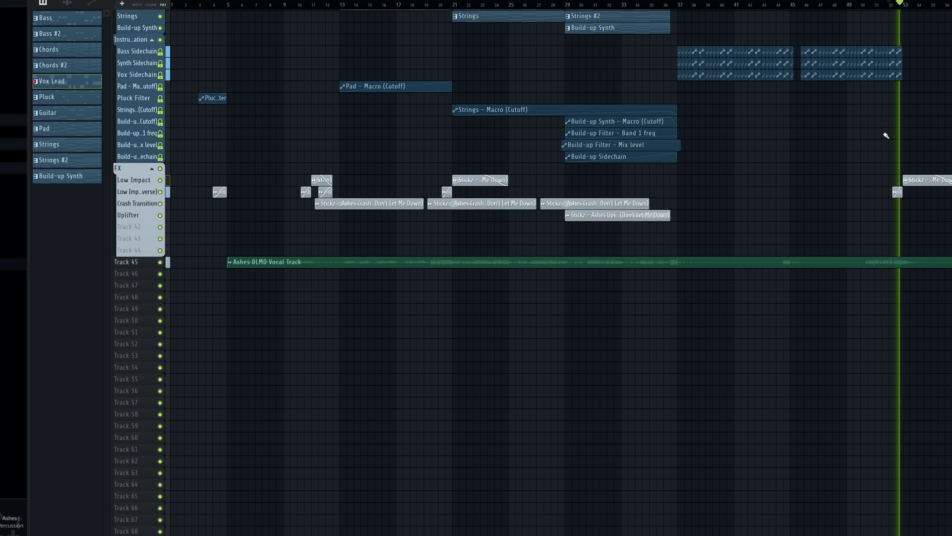
scroll(849, 159, down, 1)
scroll(855, 174, down, 3)
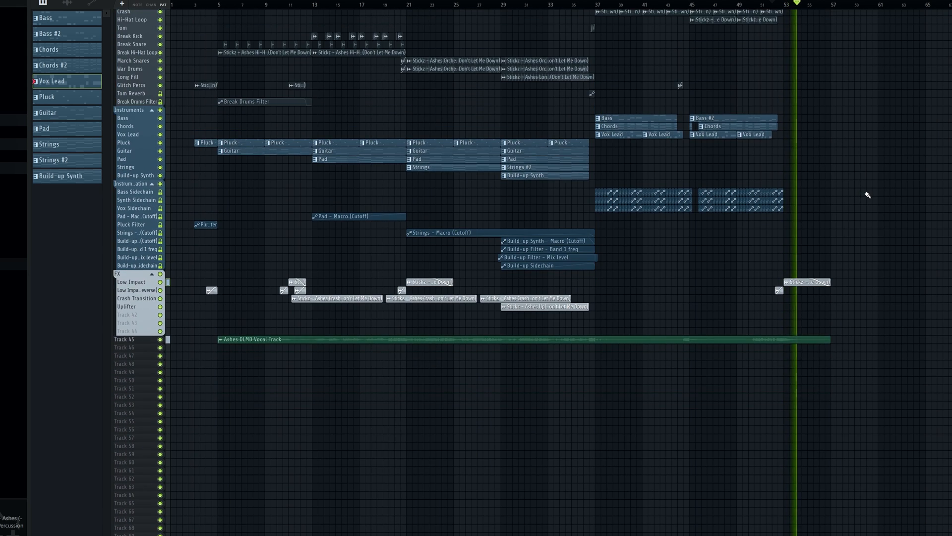
scroll(889, 233, up, 1)
scroll(888, 233, up, 2)
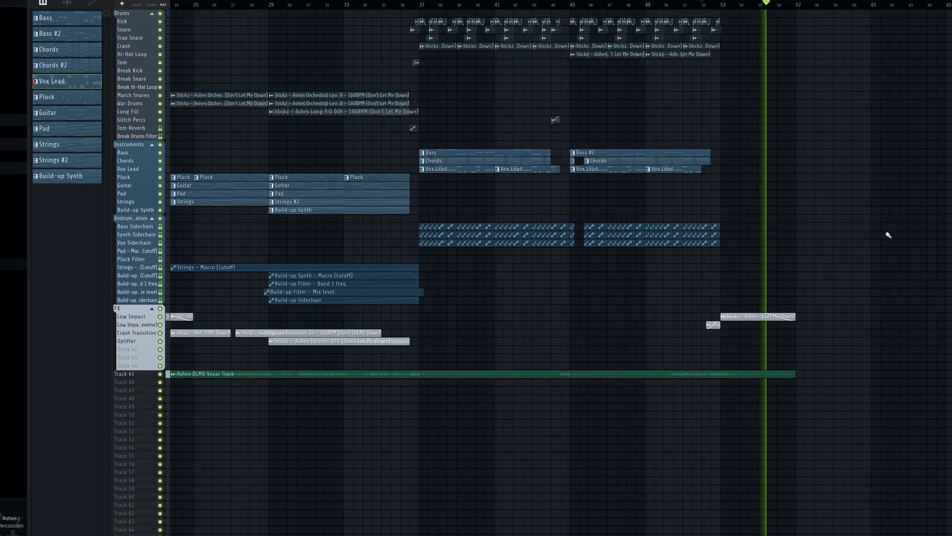
key(space)
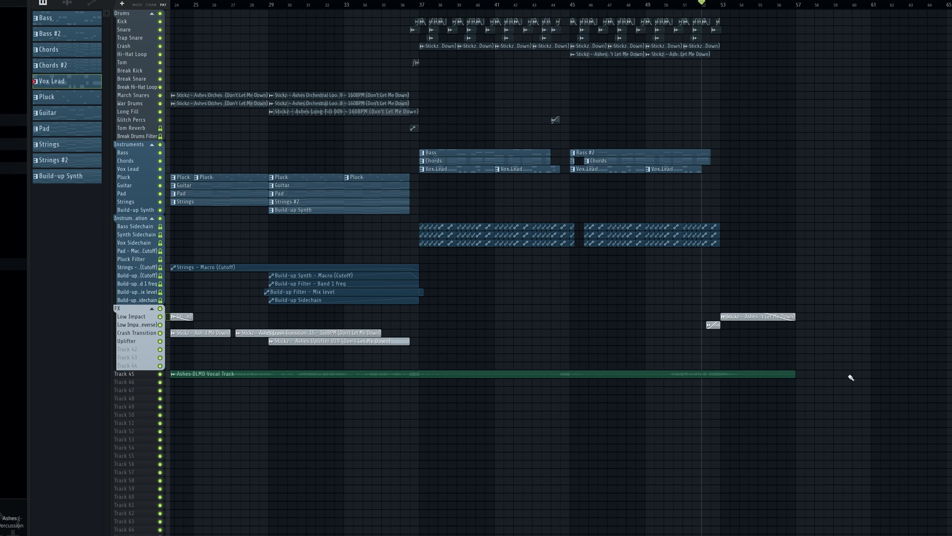
Highlight the Ashes DLMD Vocal Track clip on Track 45 and deselect it
scroll(841, 393, up, 3)
scroll(627, 374, up, 2)
scroll(630, 372, down, 3)
drag(685, 301, 601, 398)
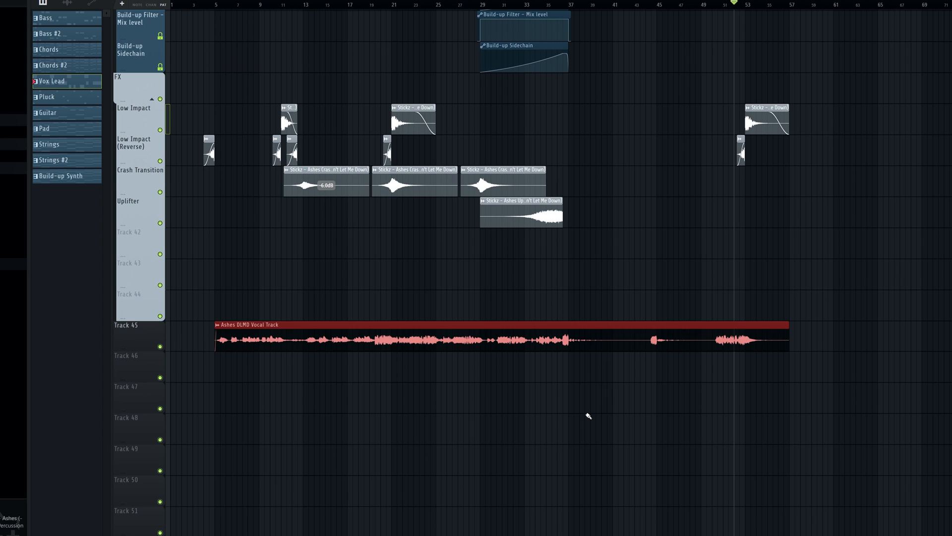
ctrl+click(588, 416)
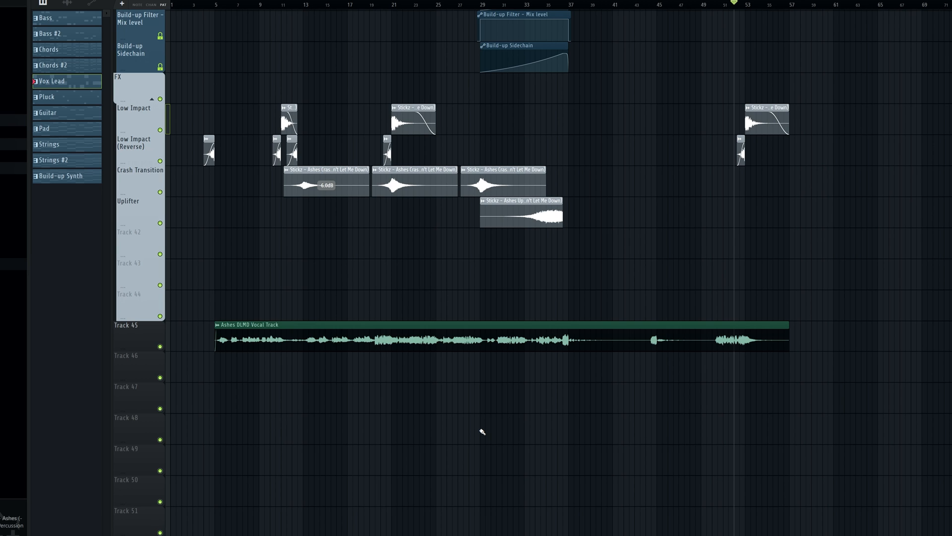
scroll(526, 387, up, 3)
scroll(590, 298, down, 2)
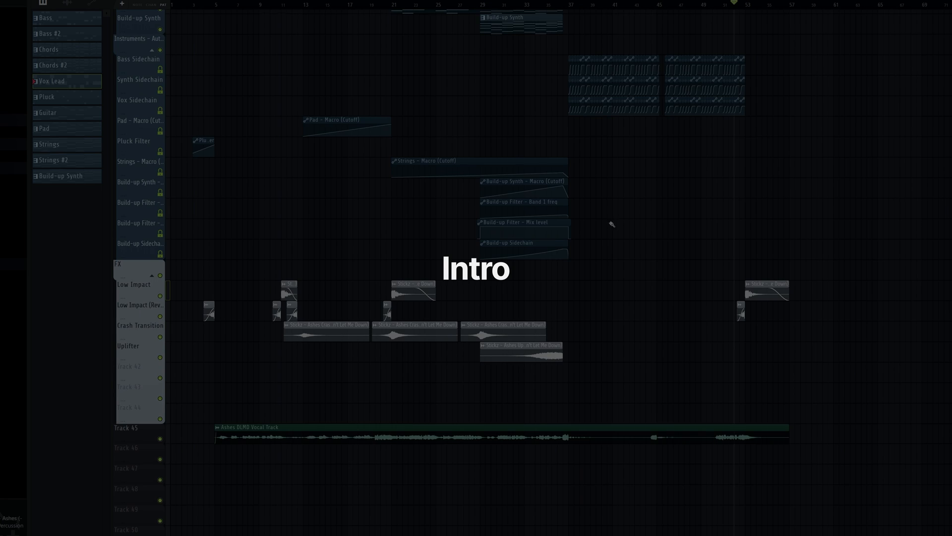
Select the intro from bar 3 to bar 5 in the playlist timeline
scroll(623, 241, up, 3)
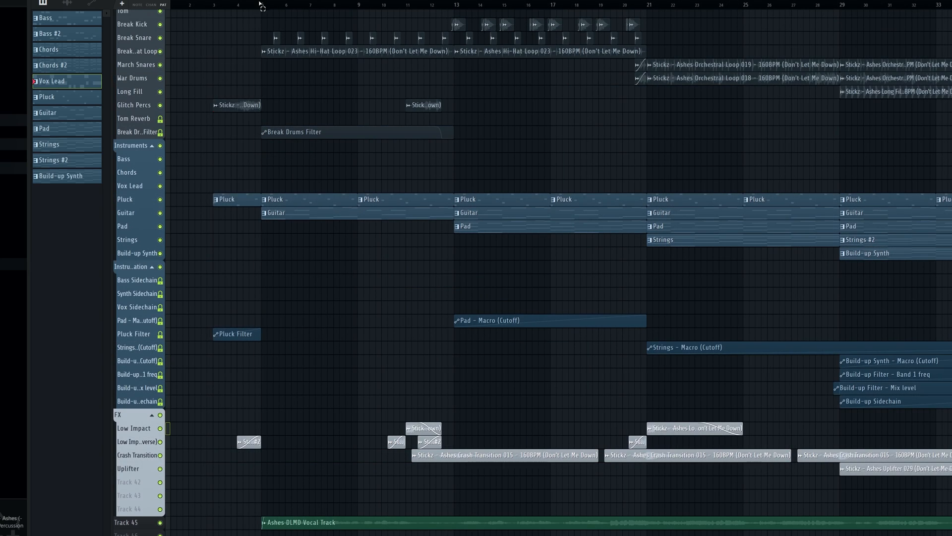
drag(262, 6, 212, 7)
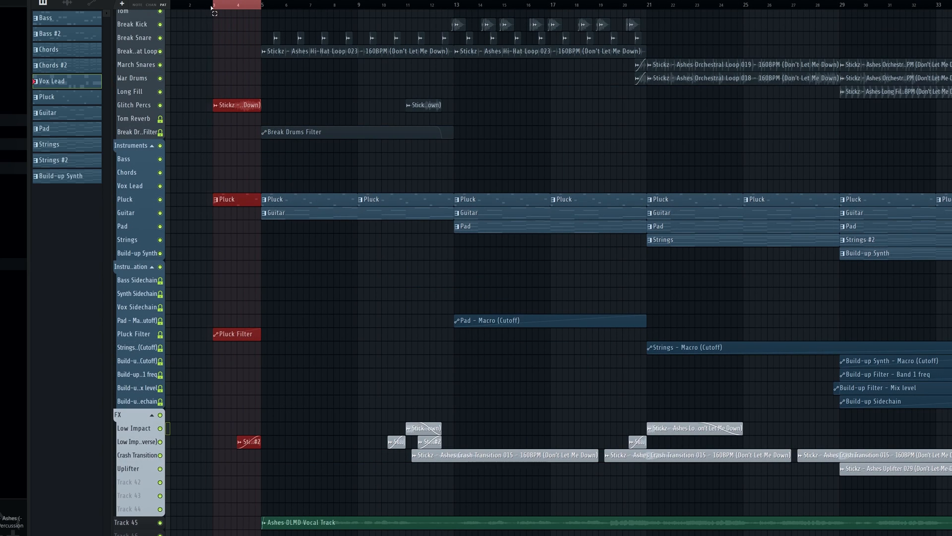
ctrl+scroll(229, 153, up, 3)
alt+scroll(278, 142, up, 3)
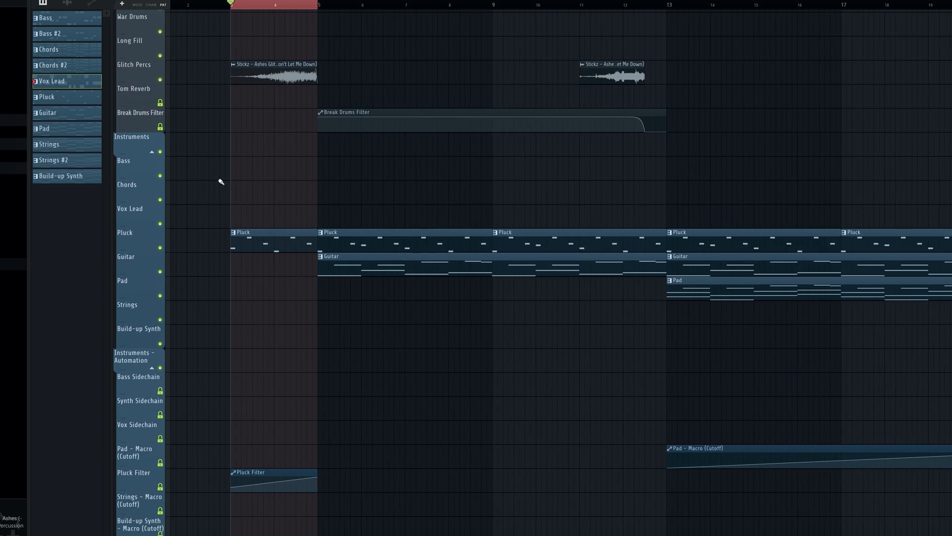
drag(263, 0, 233, 1)
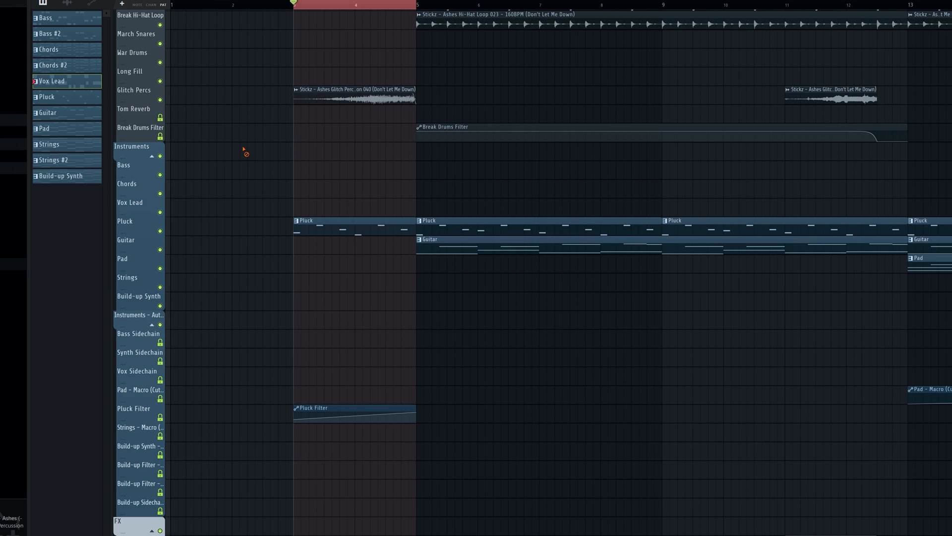
Solo the Glitch Percs track and play it through the intro
right_click(161, 99)
key(space)
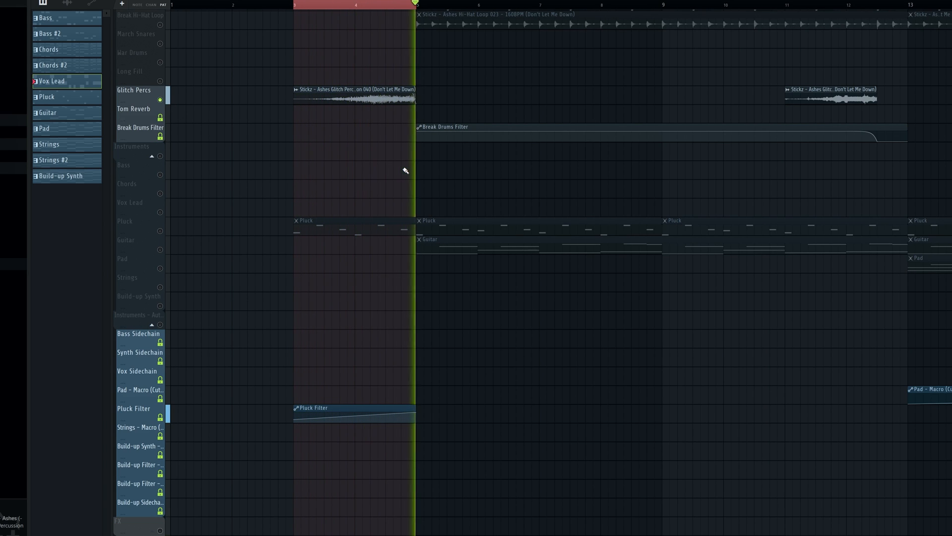
key(space)
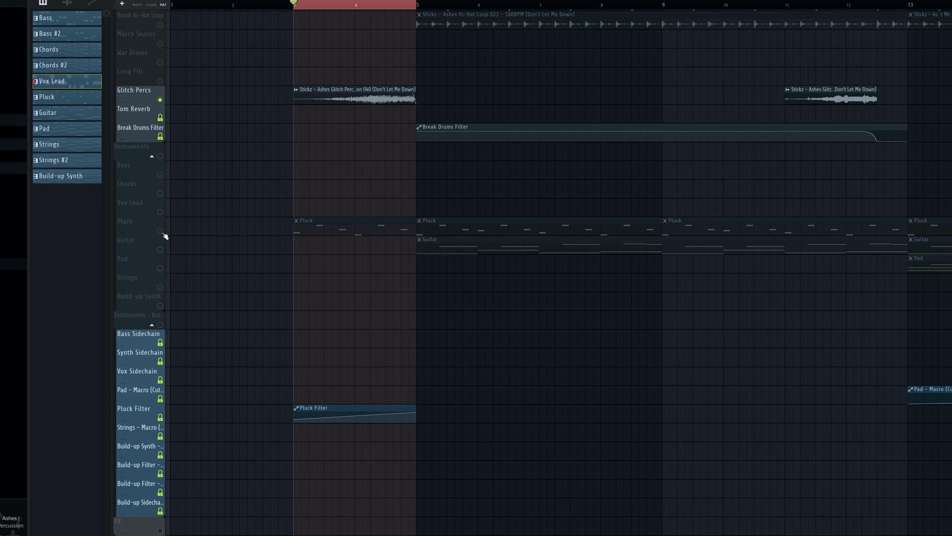
Solo the Pluck track and play it with its Pluck Filter automation through the intro
right_click(161, 232)
scroll(304, 306, down, 3)
key(space)
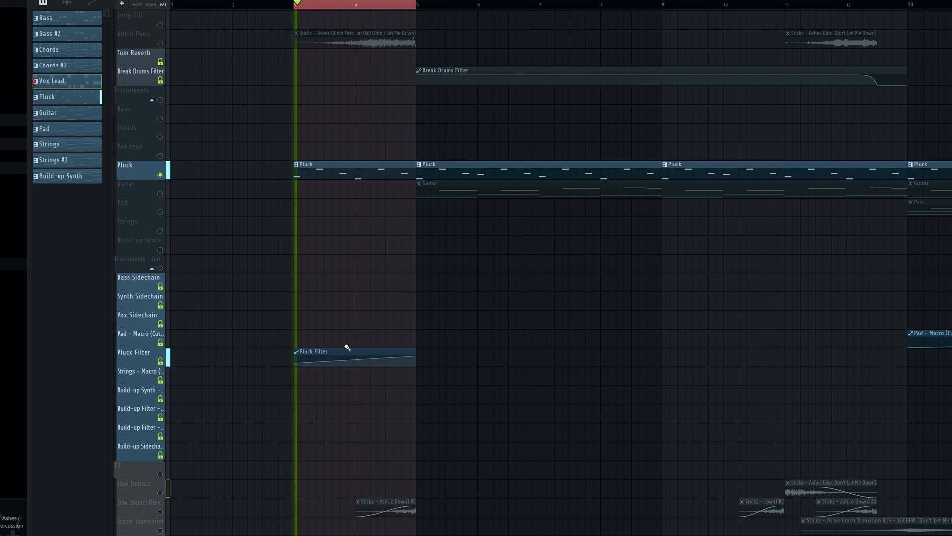
scroll(392, 290, down, 2)
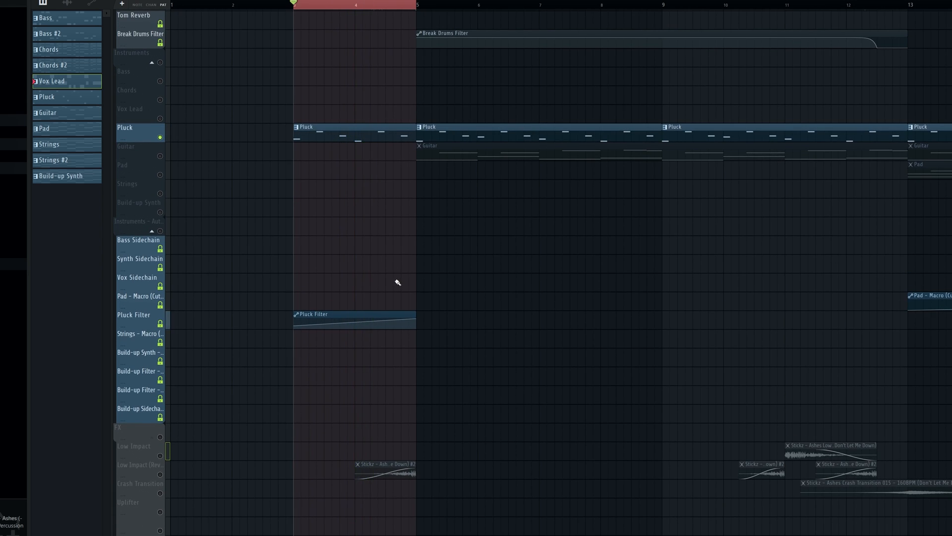
Solo Low Impact (Reverse), clear the intro time selection and play the reversed impact leading into bar 5
scroll(397, 282, down, 5)
click(159, 381)
scroll(400, 314, up, 2)
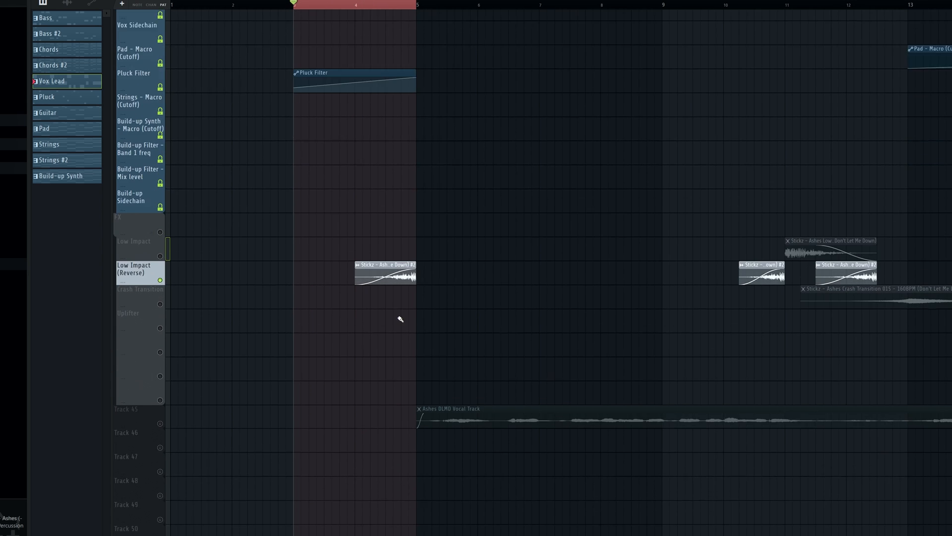
scroll(453, 330, up, 3)
right_click(349, 7)
scroll(342, 30, down, 5)
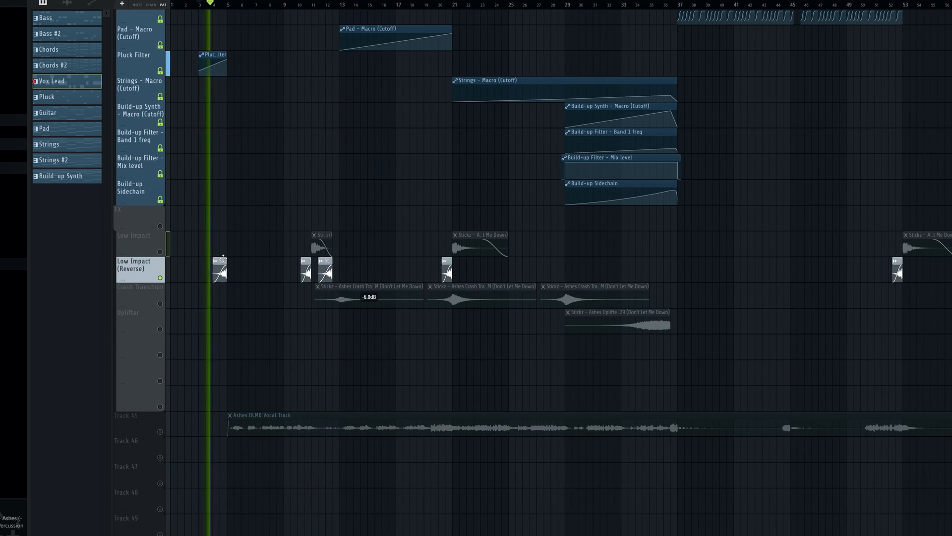
scroll(251, 275, up, 4)
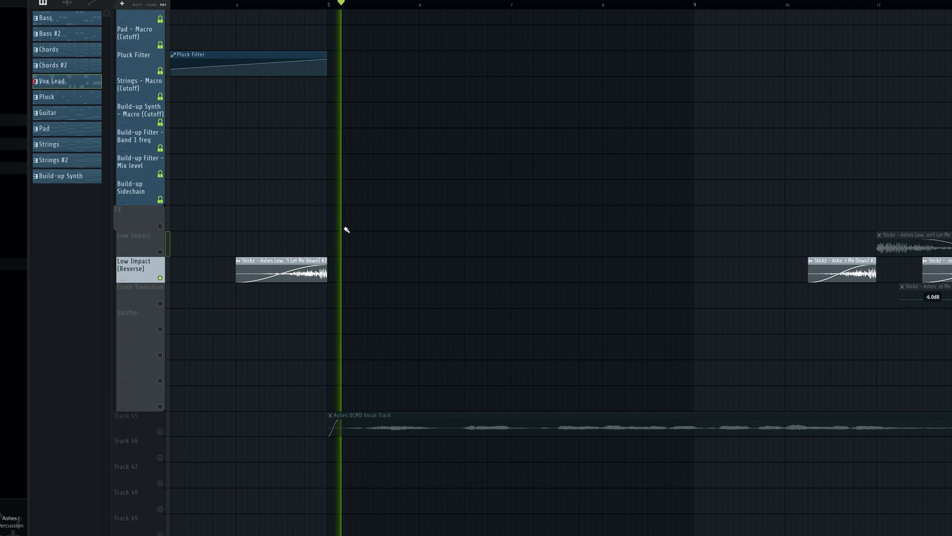
Select bars 5 to 13 and play the break with only the Pluck track soloed
scroll(347, 230, up, 10)
scroll(340, 240, down, 3)
scroll(416, 253, down, 3)
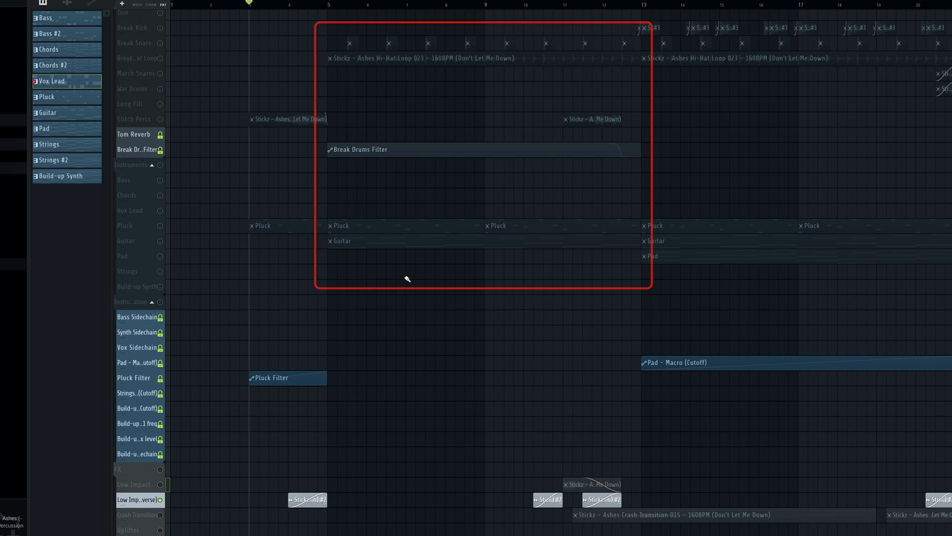
click(258, 255)
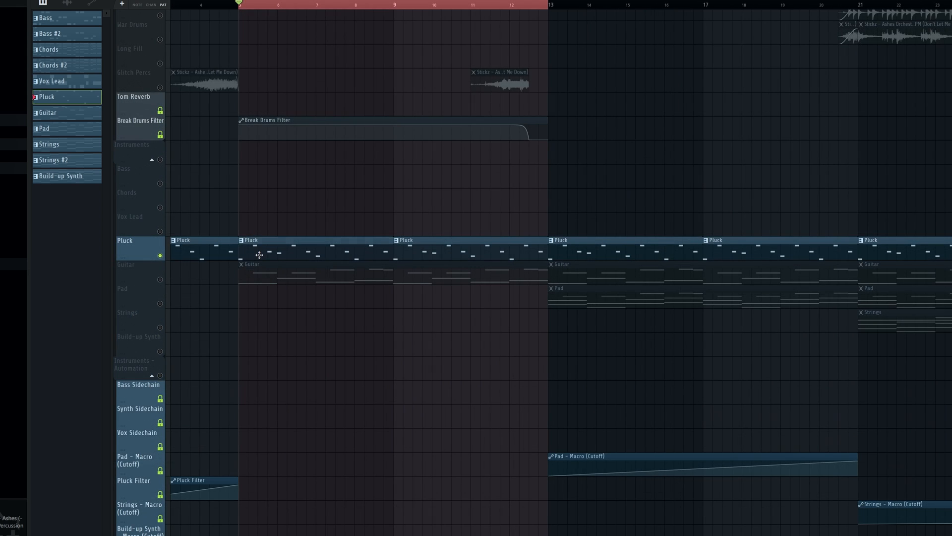
scroll(260, 255, down, 3)
key(space)
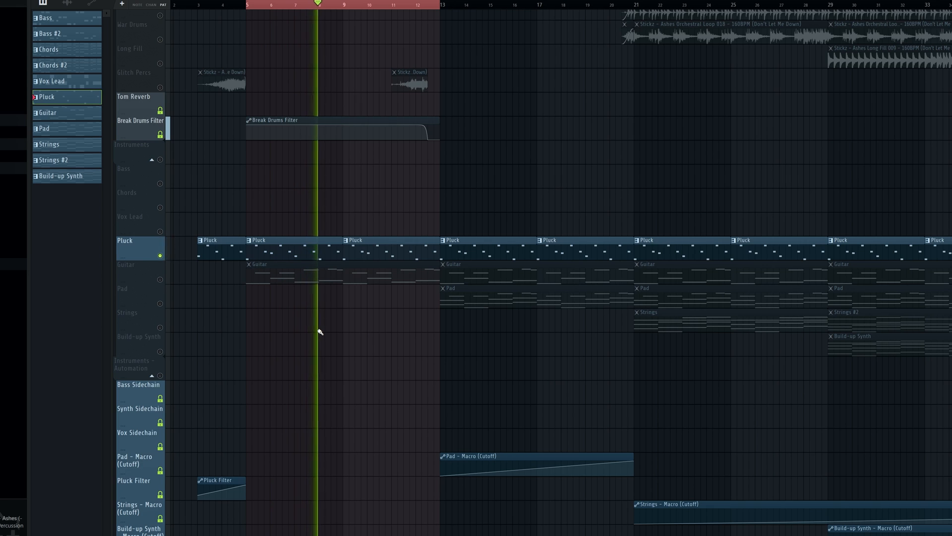
key(space)
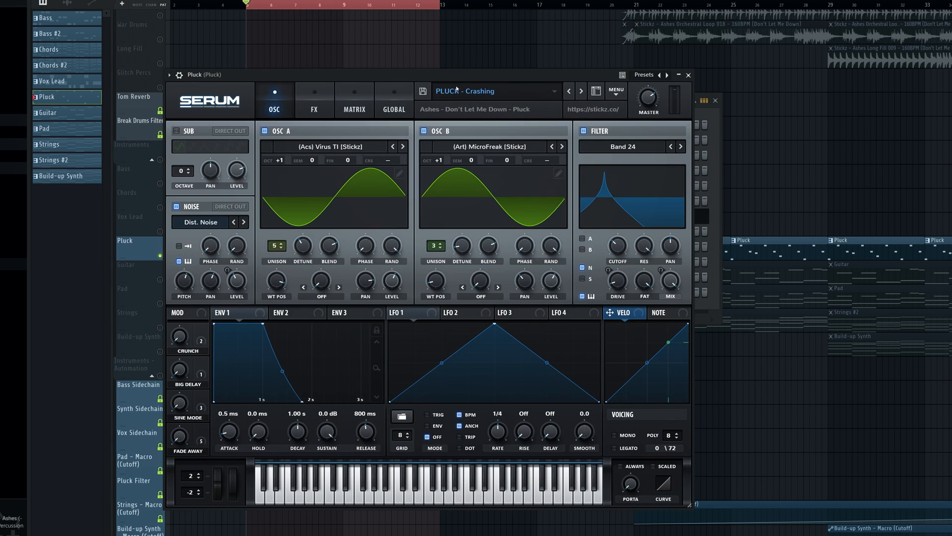
Play the pluck with its Serum preset PLUCK - Crashing on view, close the plugin and open the pattern's piano roll
drag(461, 79, 558, 45)
key(space)
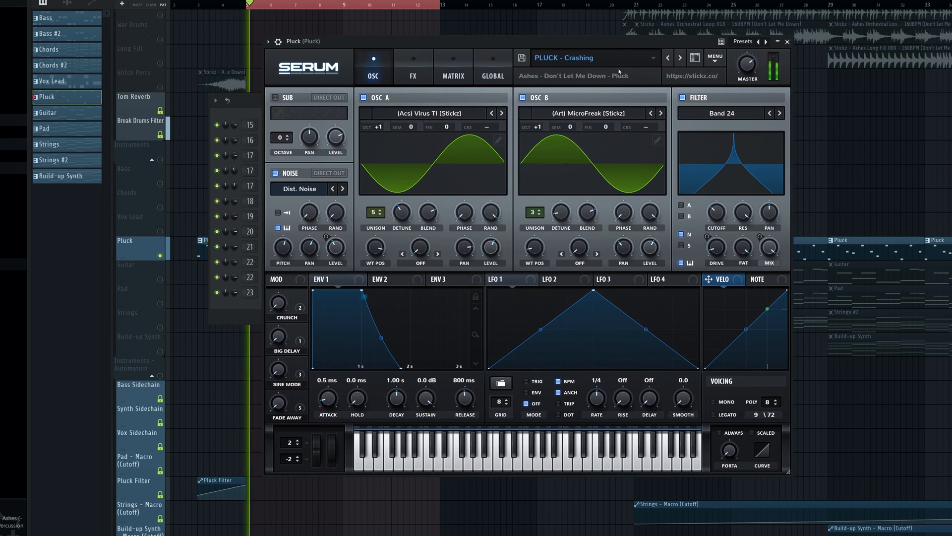
click(787, 42)
click(428, 218)
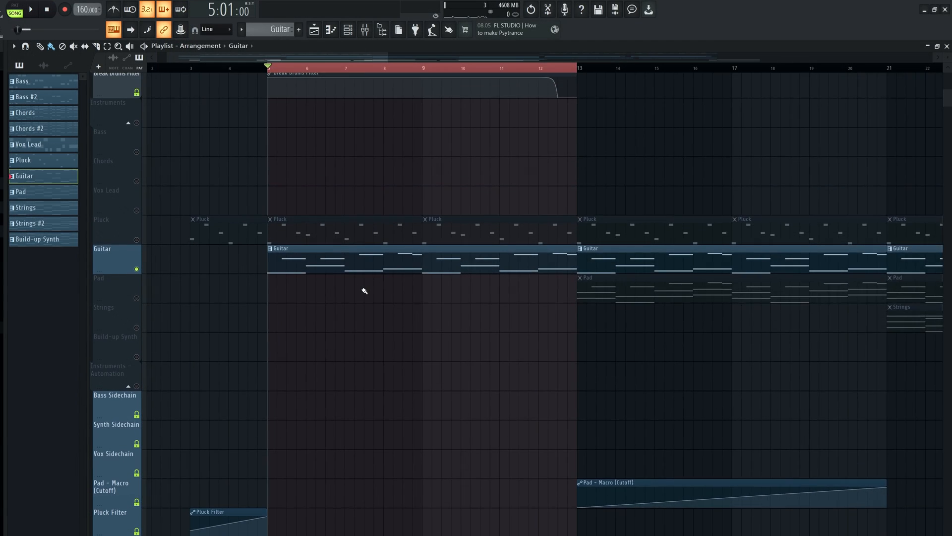
Play the soloed Guitar track from bar 5 and open its Serum preset GUITAR - Miracle
scroll(364, 291, up, 1)
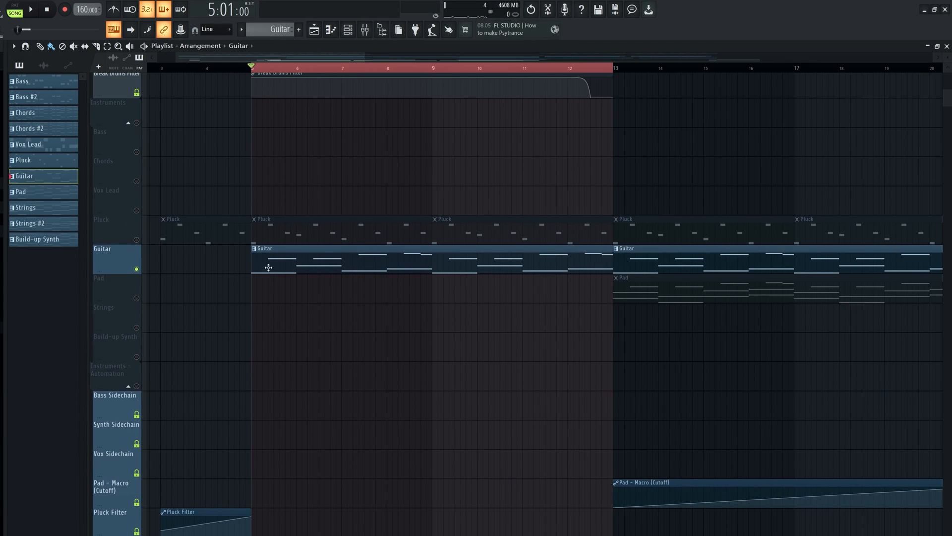
key(space)
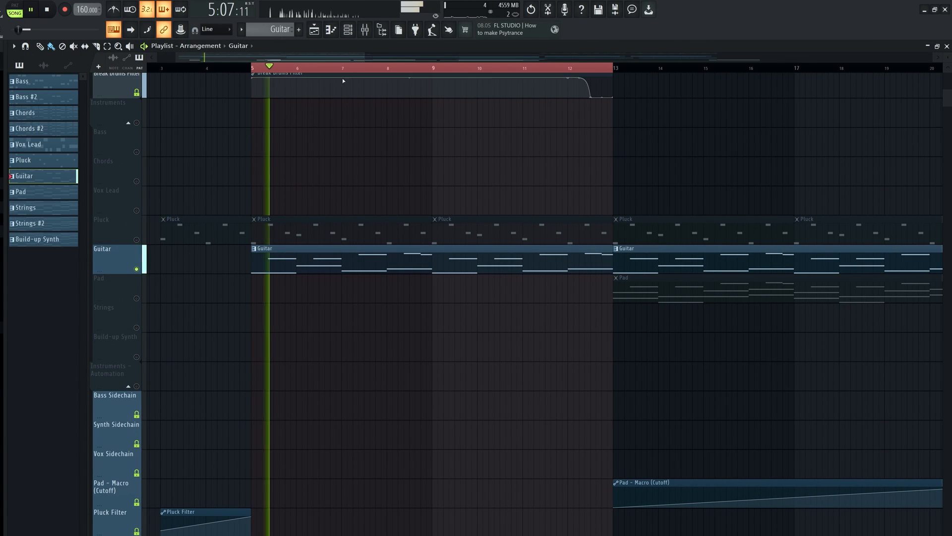
key(F6)
click(288, 294)
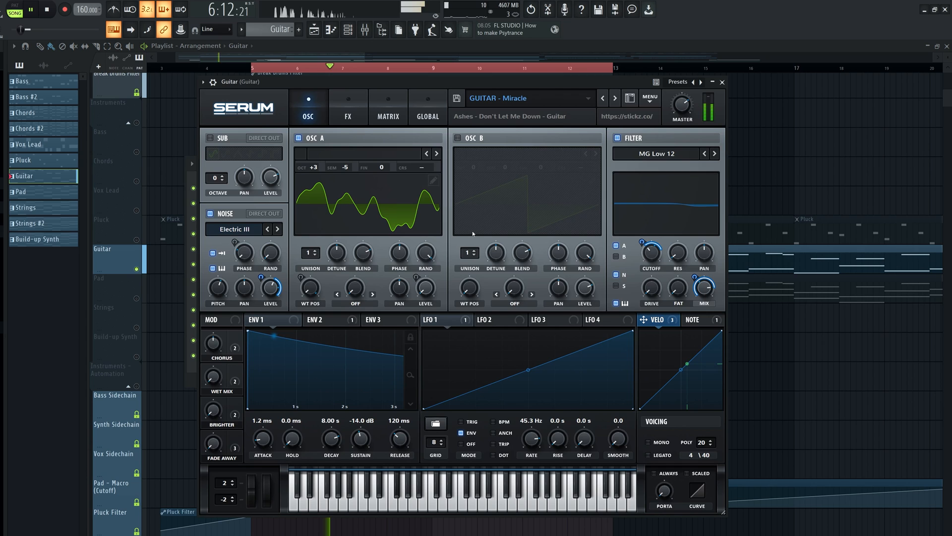
drag(539, 84, 591, 102)
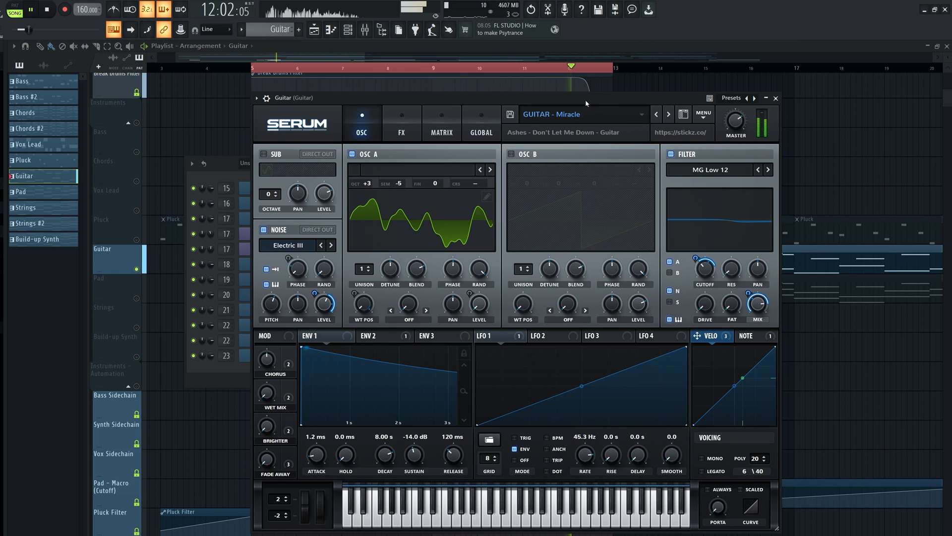
Replay the guitar and turn up the WET MIX macro slightly in Serum
key(space)
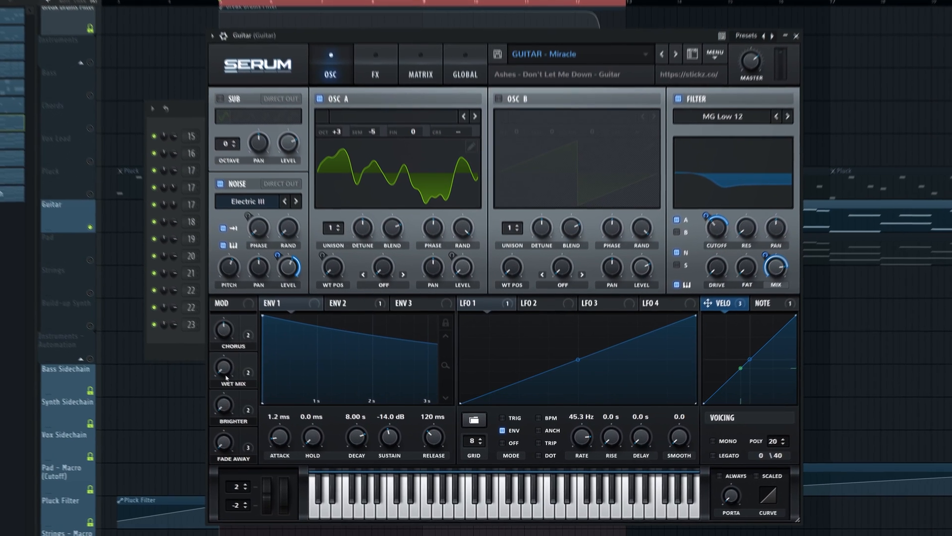
key(space)
drag(271, 397, 271, 390)
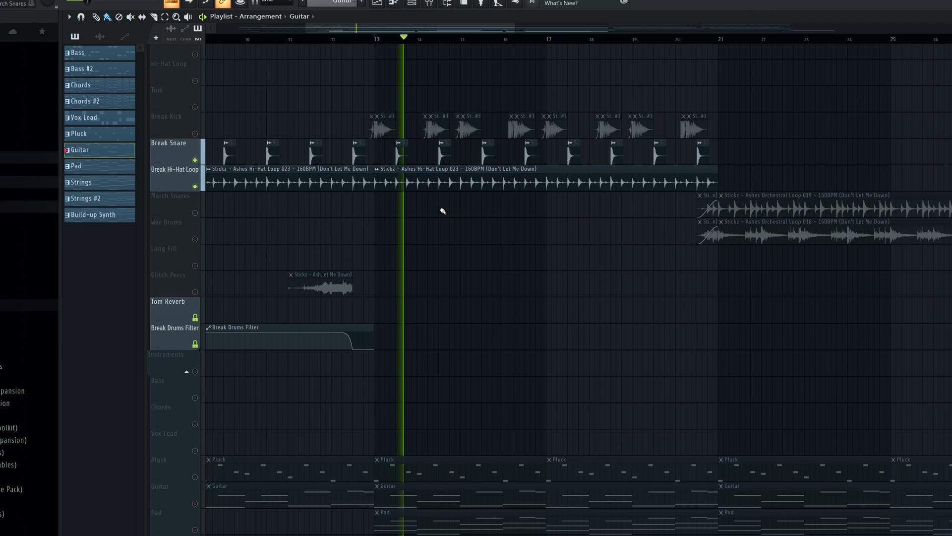
Replay the soloed Break Snare and Break Hi-Hat Loop tracks from bar 13
key(space)
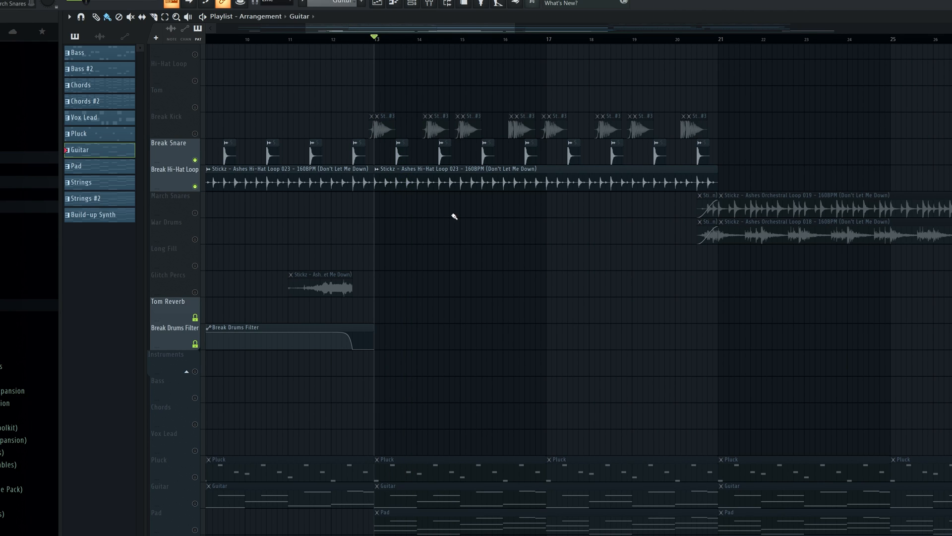
key(space)
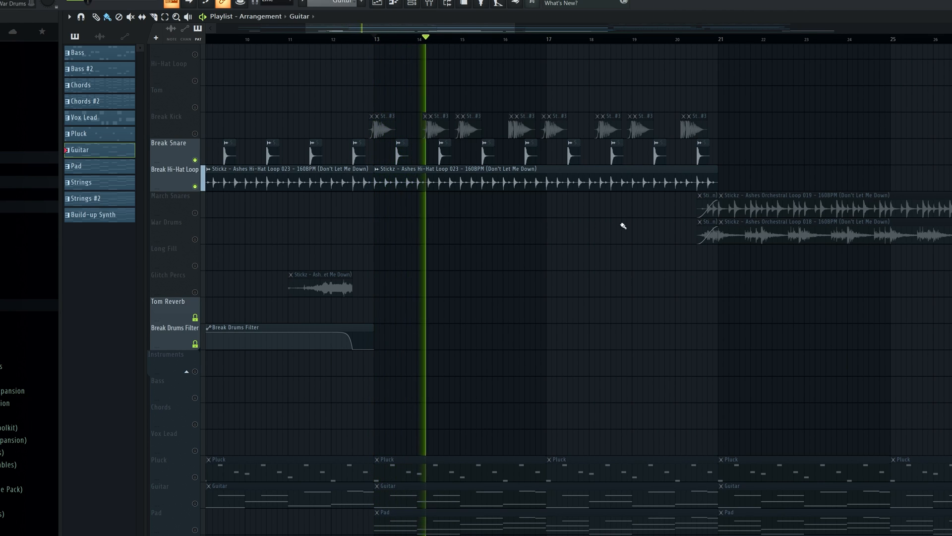
alt+scroll(624, 226, down, 1)
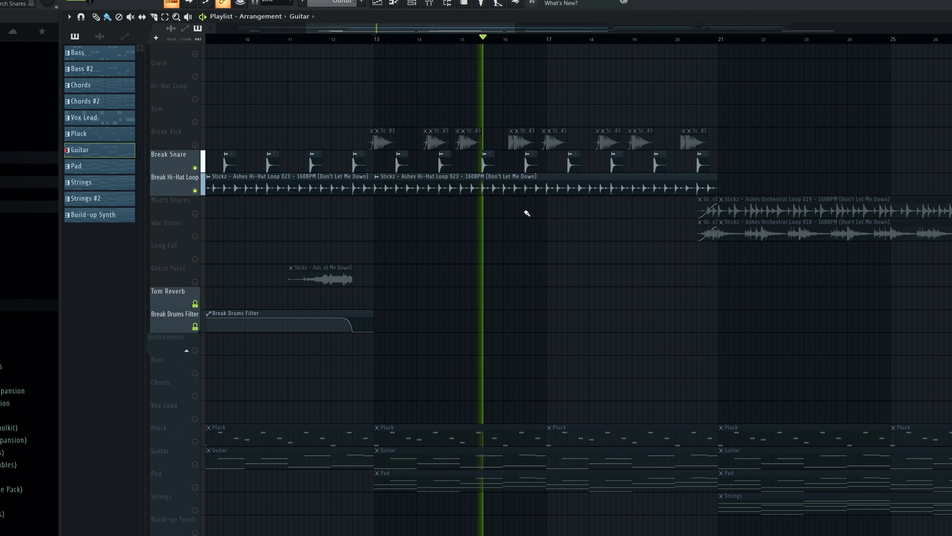
ctrl+scroll(552, 217, down, 2)
key(space)
ctrl+scroll(597, 232, down, 2)
ctrl+scroll(313, 257, up, 1)
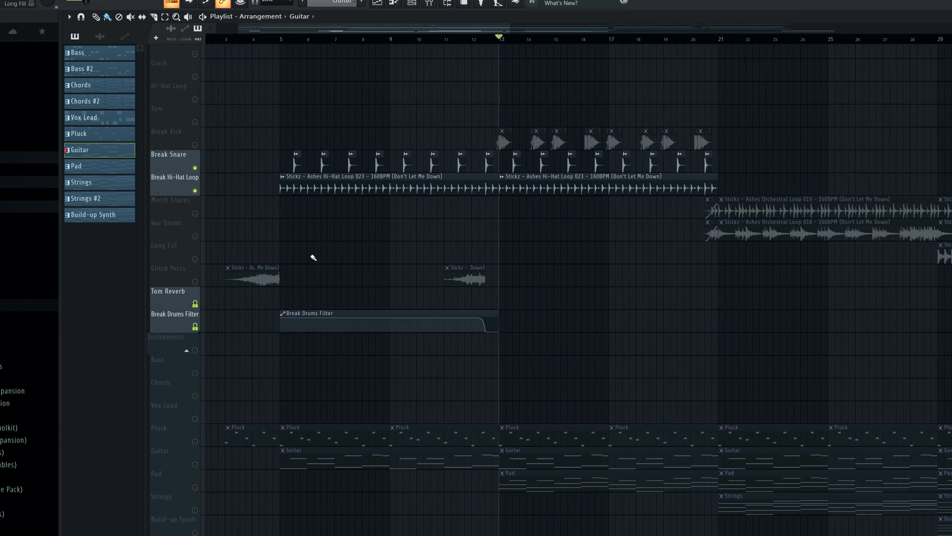
Play the break drums from bar 5 and inspect the Break Drums Filter EQ on the Break Snare mixer track
ctrl+scroll(314, 258, up, 2)
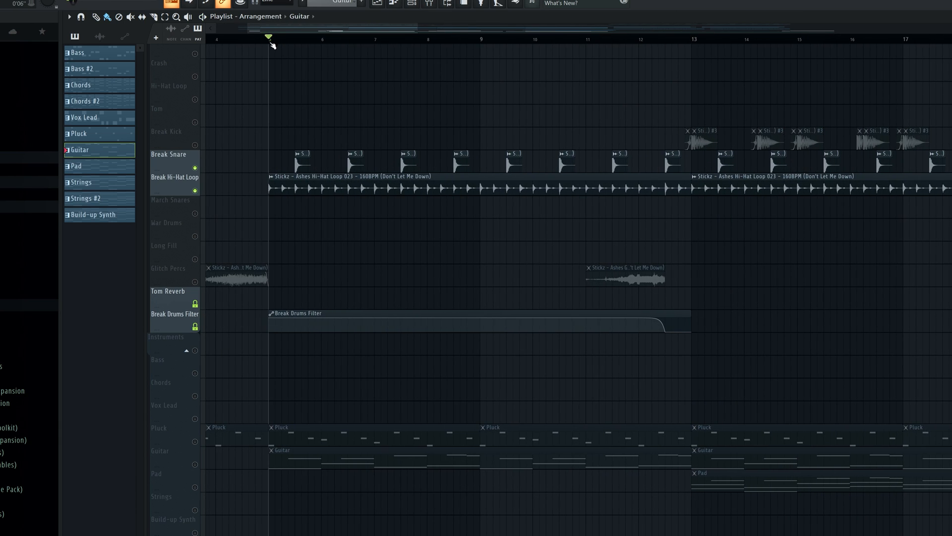
key(space)
key(space)
click(436, 8)
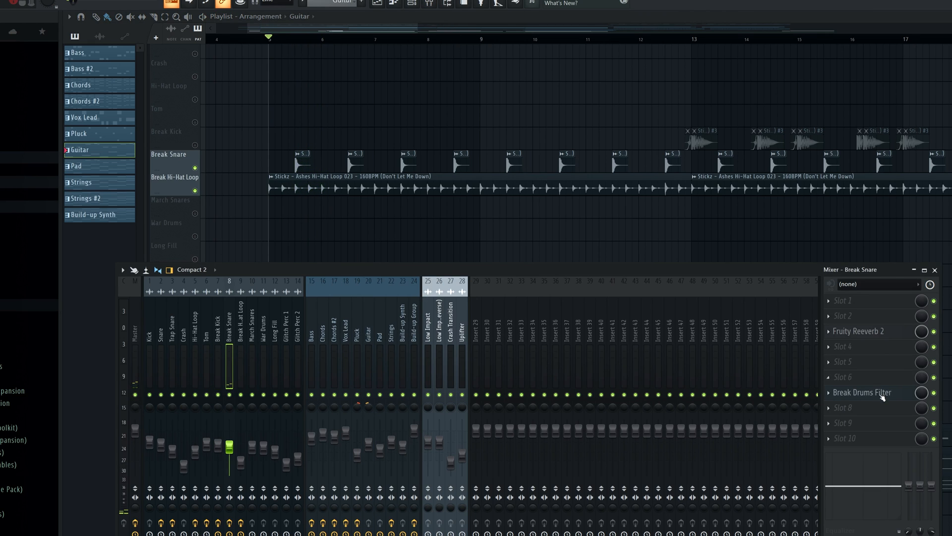
click(882, 397)
key(space)
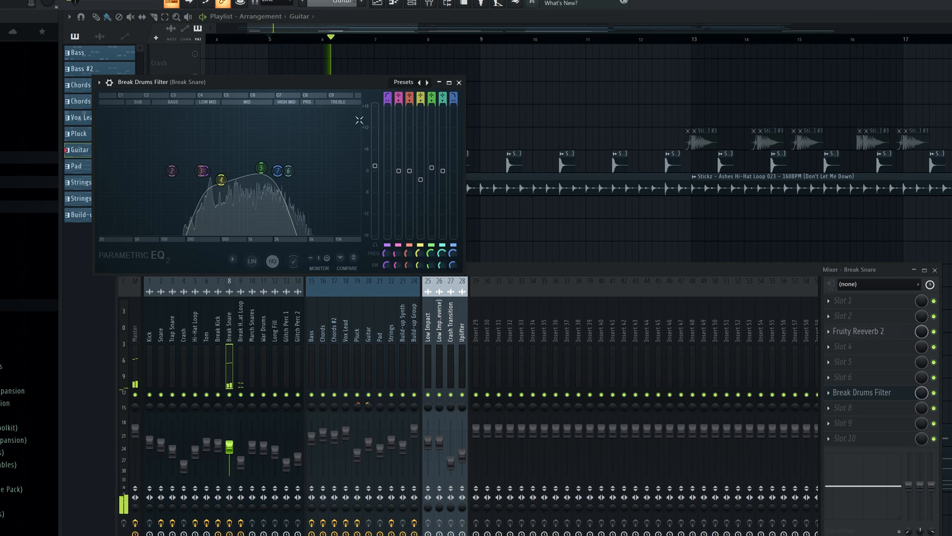
click(459, 82)
key(F9)
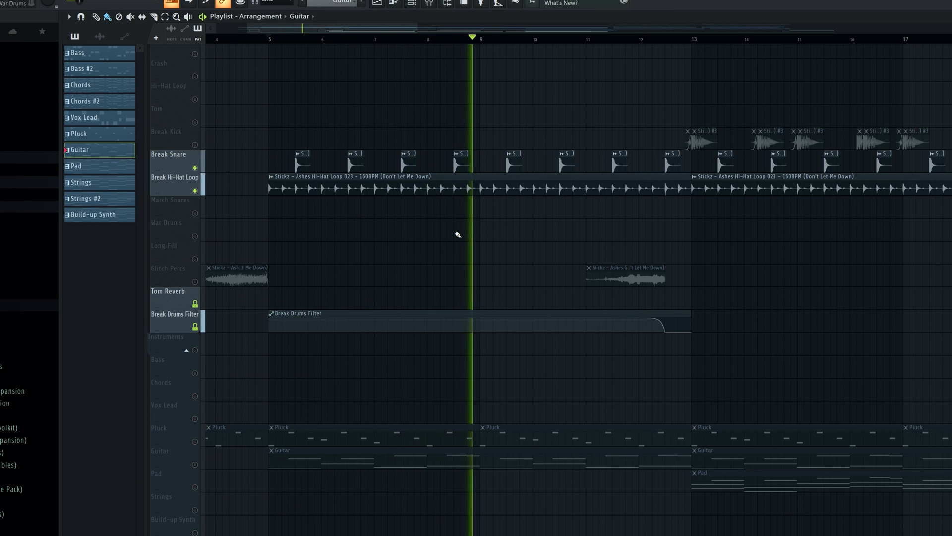
key(space)
Solo the Glitch Percs track and play its clip from bar 11
right_click(194, 282)
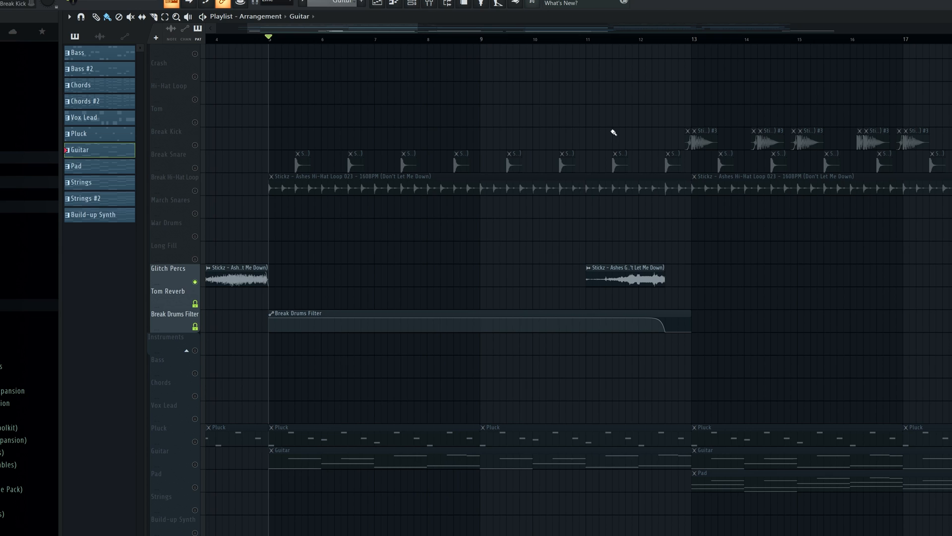
click(590, 39)
key(space)
scroll(544, 202, down, 2)
scroll(718, 251, up, 3)
scroll(721, 245, up, 3)
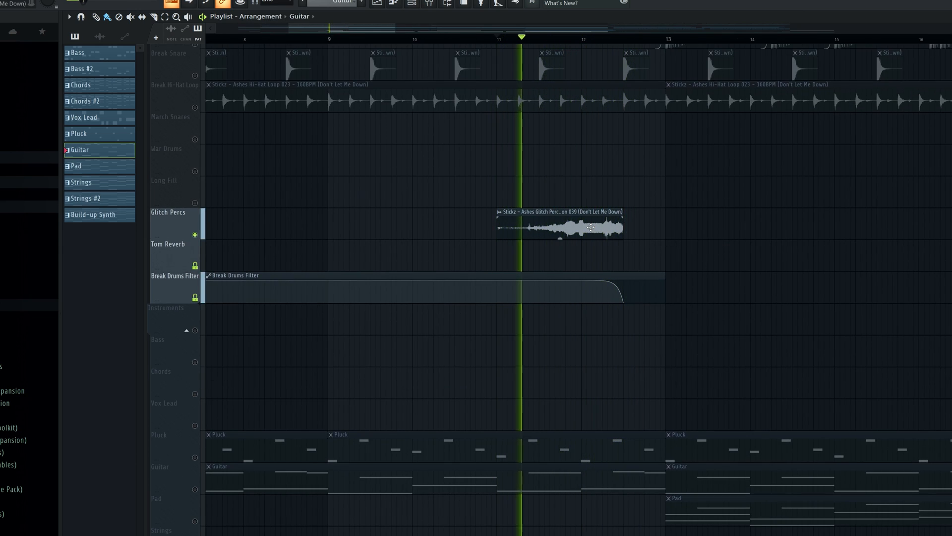
key(space)
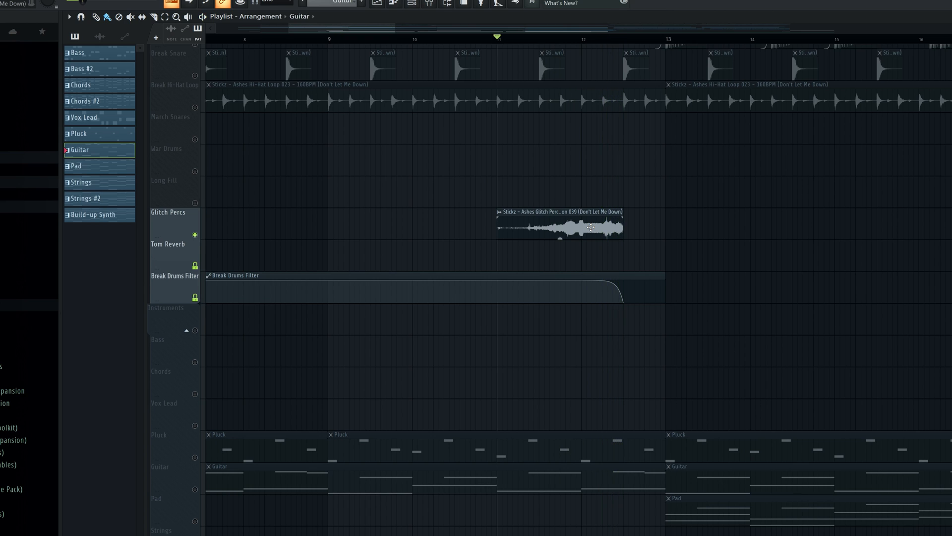
Enable the Low Impact, Low Impact (Reverse) and Crash Transition tracks and play the transition from bar 10
scroll(676, 234, down, 4)
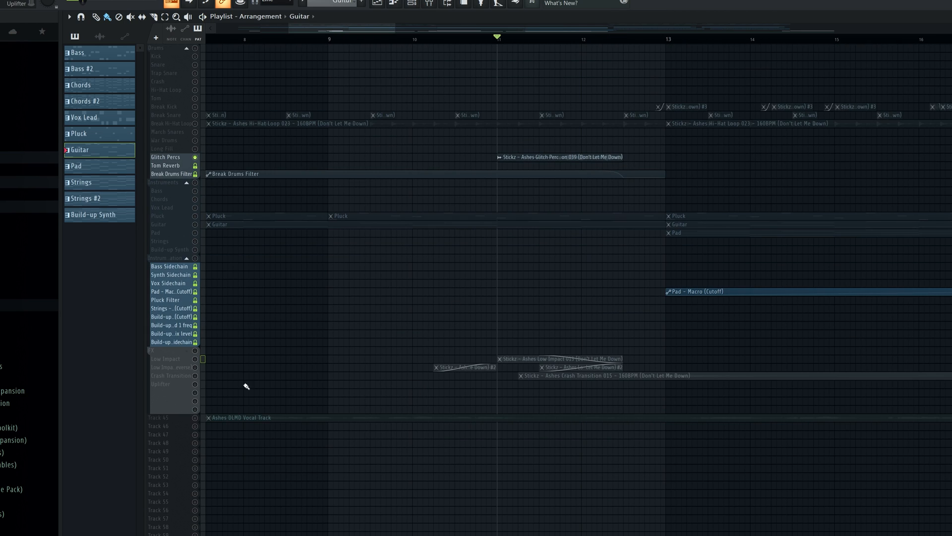
drag(197, 368, 197, 375)
scroll(542, 319, up, 4)
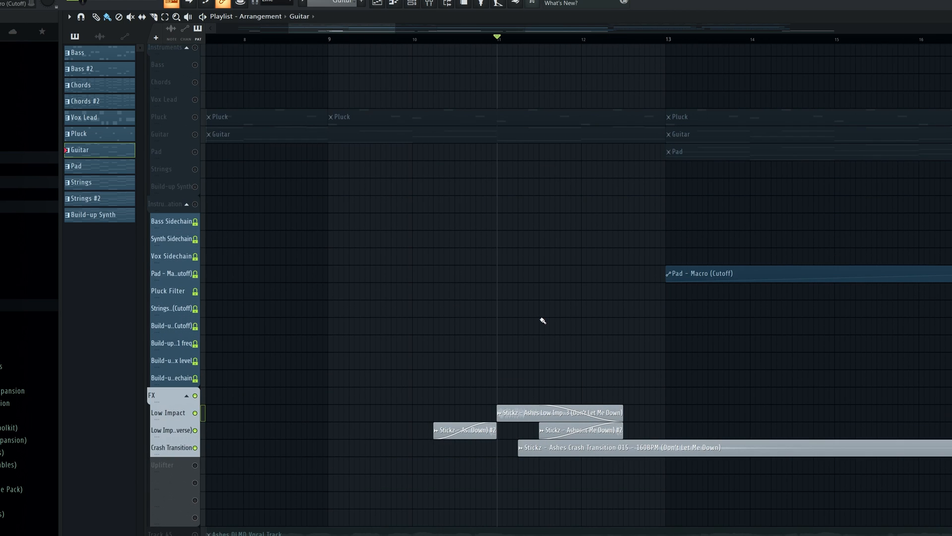
key(space)
key(space)
click(416, 39)
scroll(555, 307, up, 3)
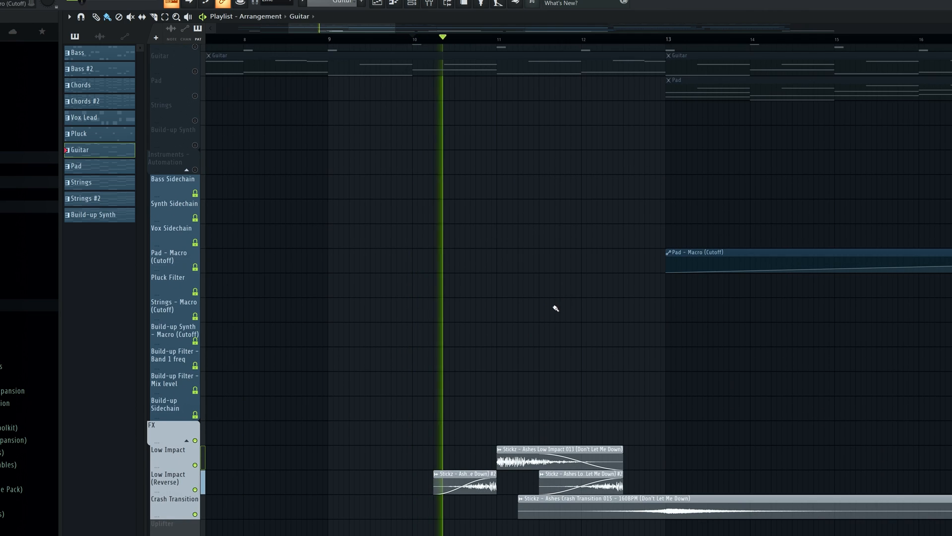
scroll(555, 306, down, 3)
scroll(541, 296, down, 4)
scroll(542, 295, down, 3)
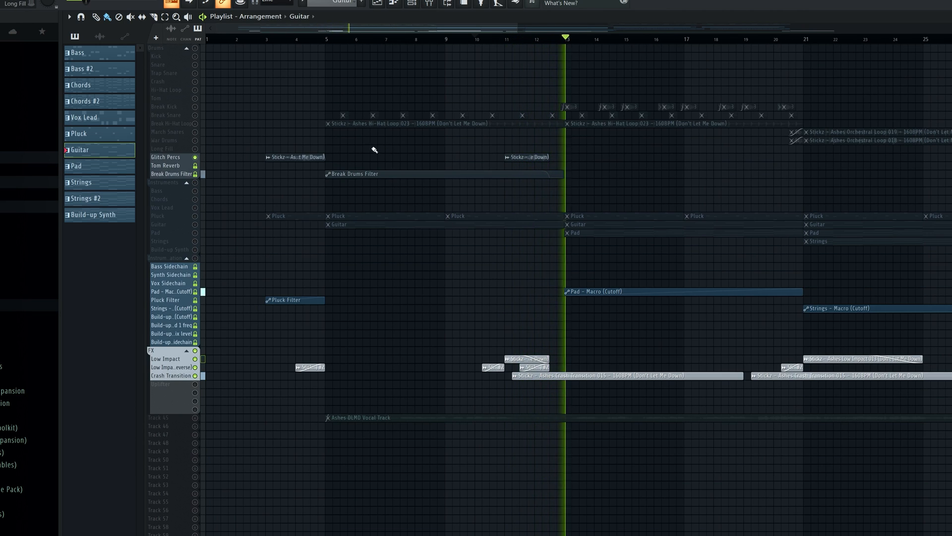
Unmute Break Hi-Hat Loop and Break Snare and play the drums together with the transition effects
key(space)
click(196, 124)
click(195, 115)
key(space)
scroll(597, 185, up, 3)
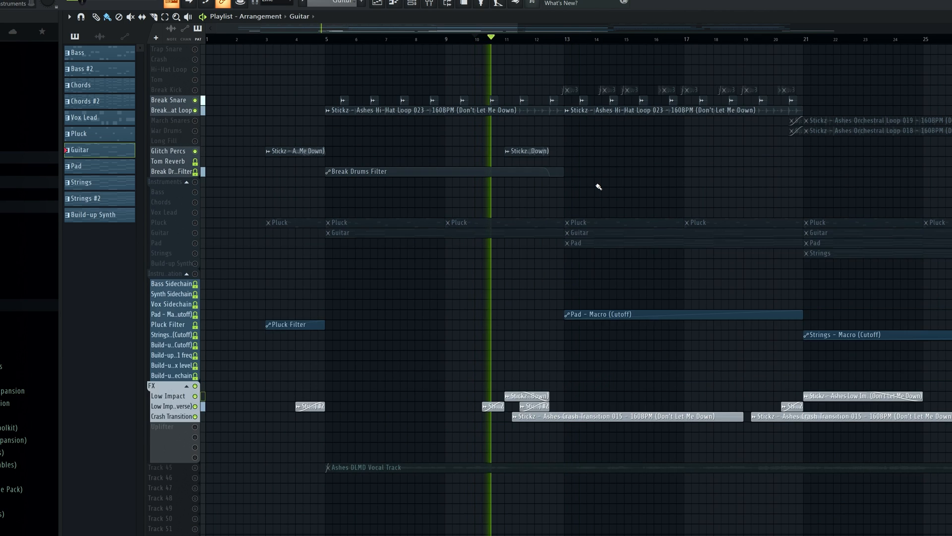
scroll(608, 176, up, 3)
scroll(618, 180, up, 1)
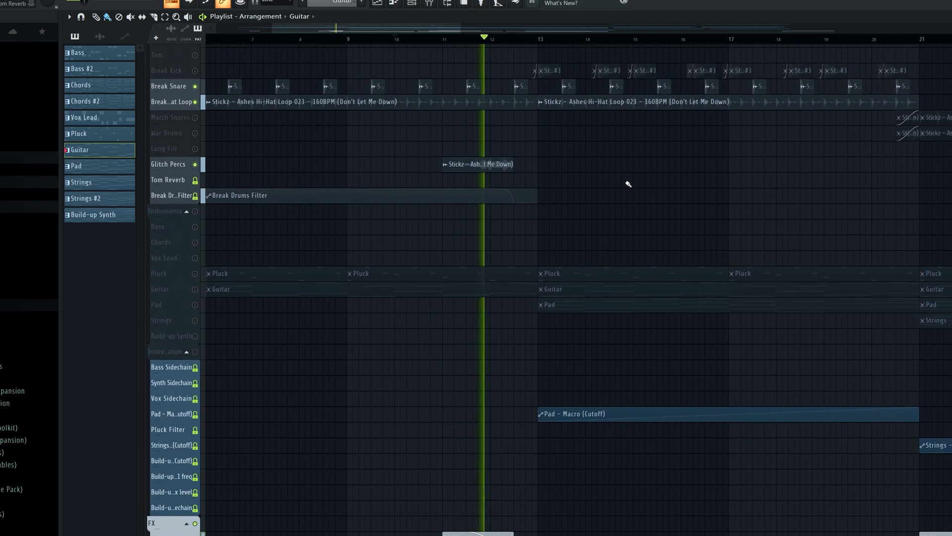
scroll(620, 183, up, 1)
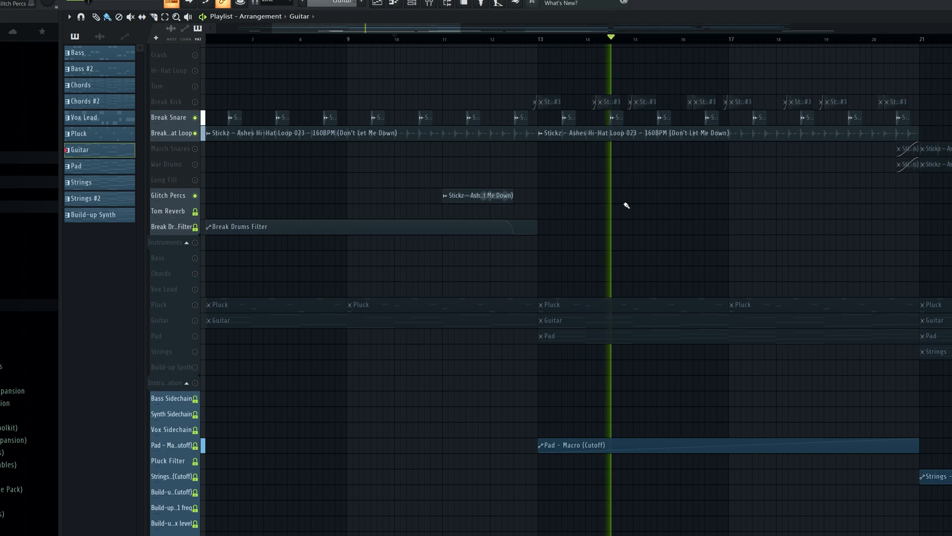
key(space)
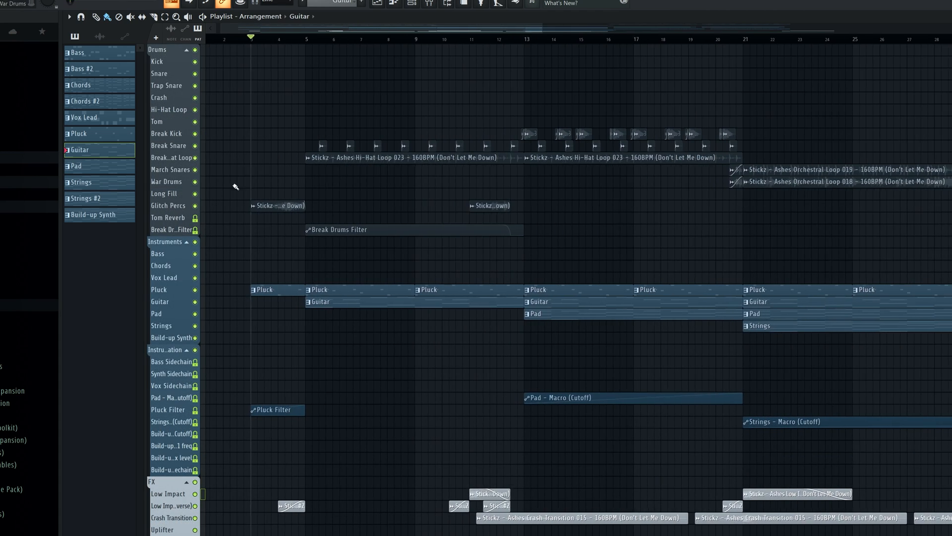
Play the break with all tracks unmuted, select bars 13 to 21 and view the end of the Break Drums Filter automation
key(space)
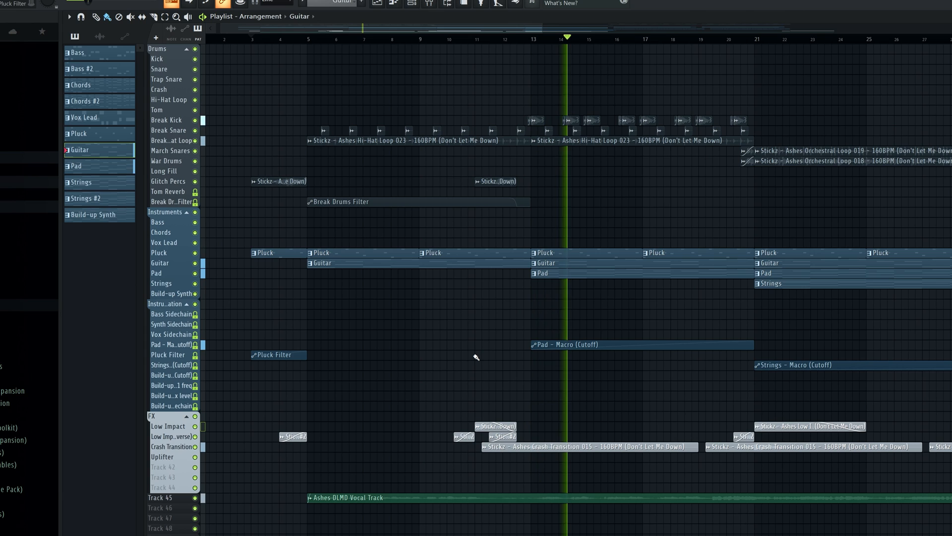
key(space)
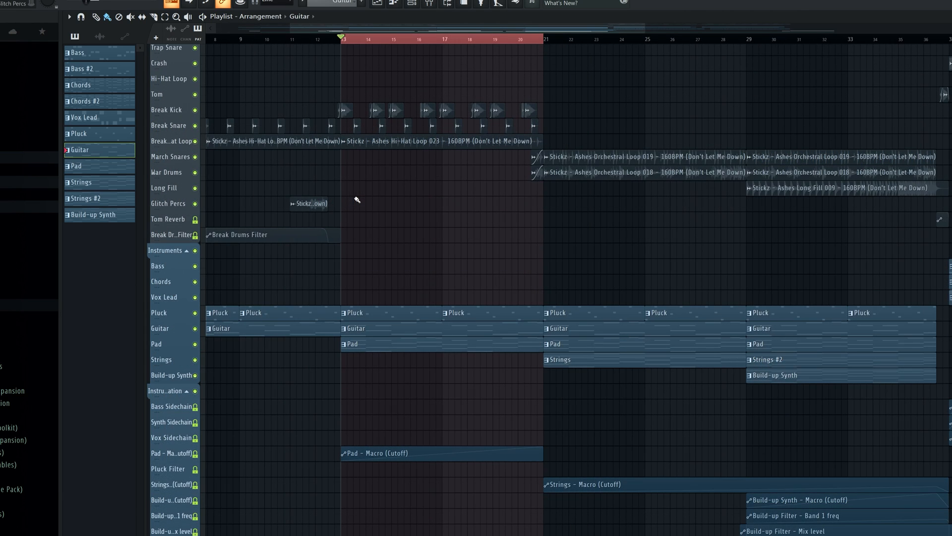
scroll(405, 257, up, 3)
scroll(342, 259, up, 5)
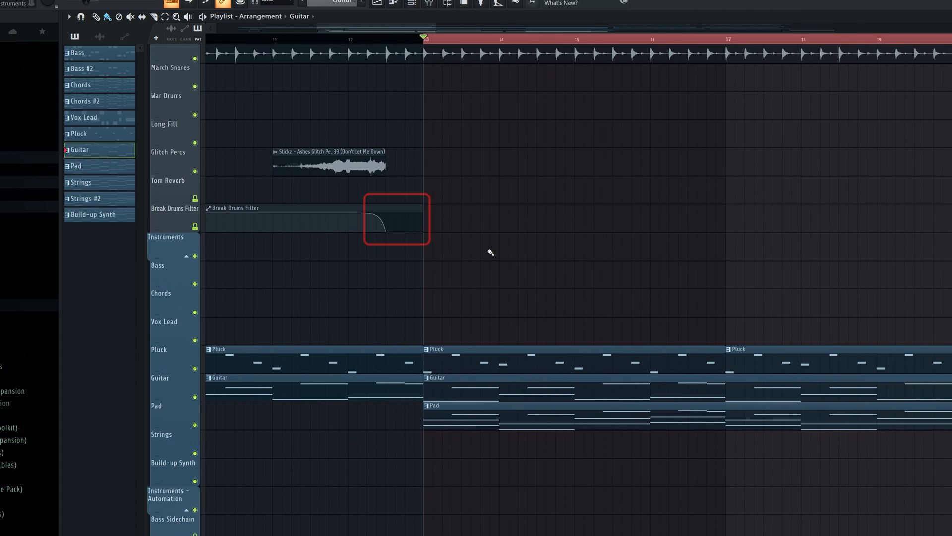
scroll(491, 252, up, 4)
scroll(533, 213, down, 3)
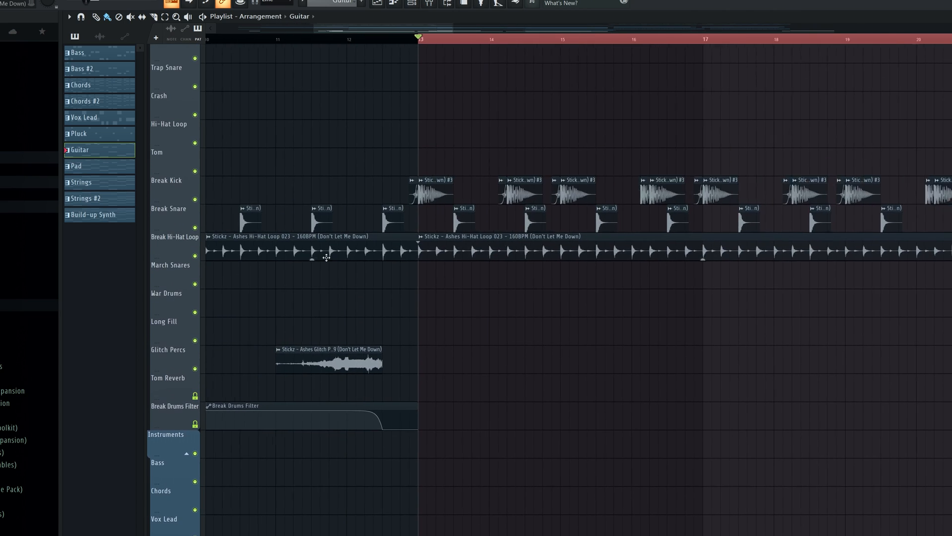
Solo the Break Kick track, play it from bar 13 and view its Stickz - Ashes Kick 010 sample settings
ctrl+click(194, 199)
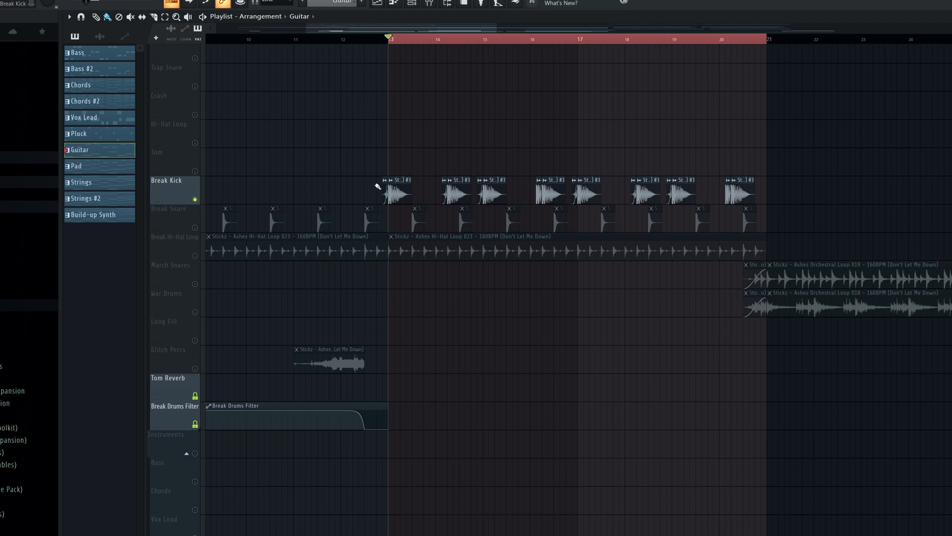
key(space)
scroll(516, 352, up, 2)
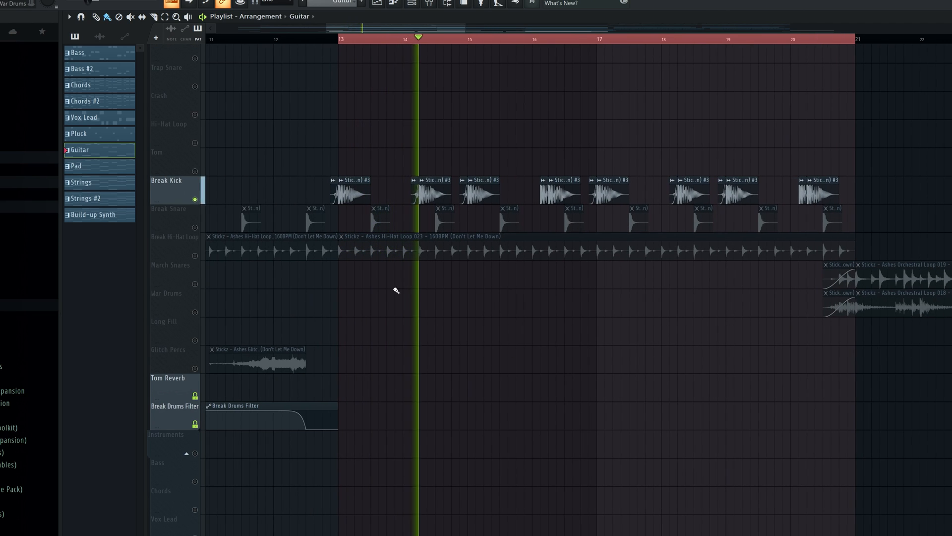
double_click(355, 186)
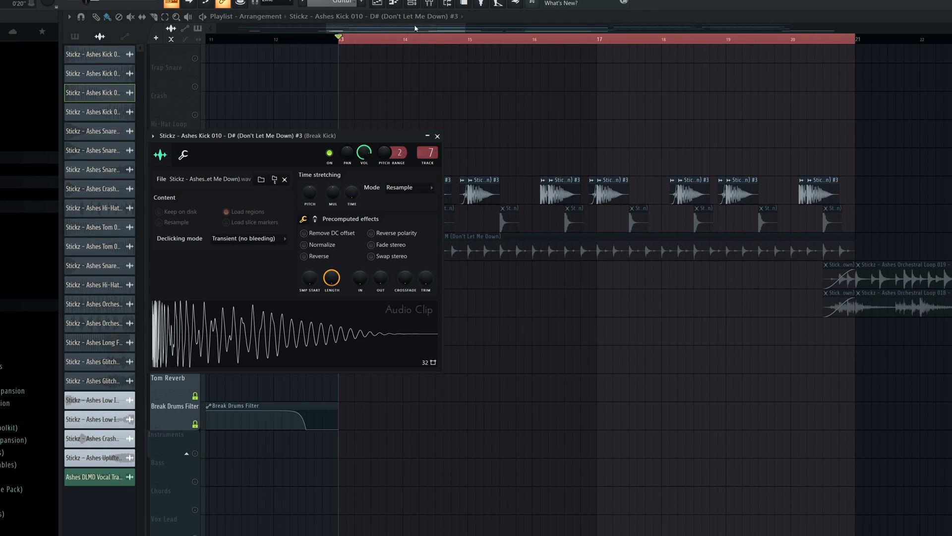
key(Escape)
Open the Break Kick's Fruity parametric EQ 2 during playback and compare the sound with the EQ off and on
key(space)
key(F9)
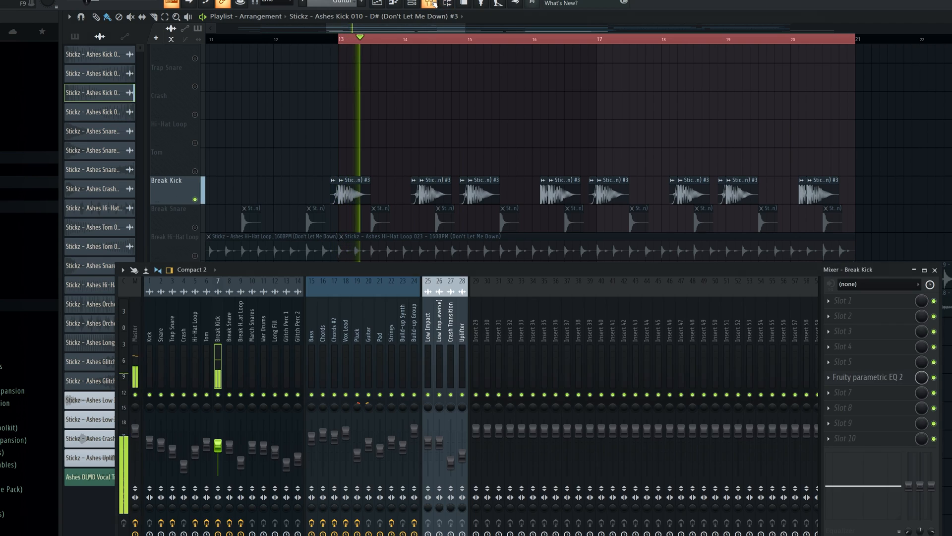
click(885, 378)
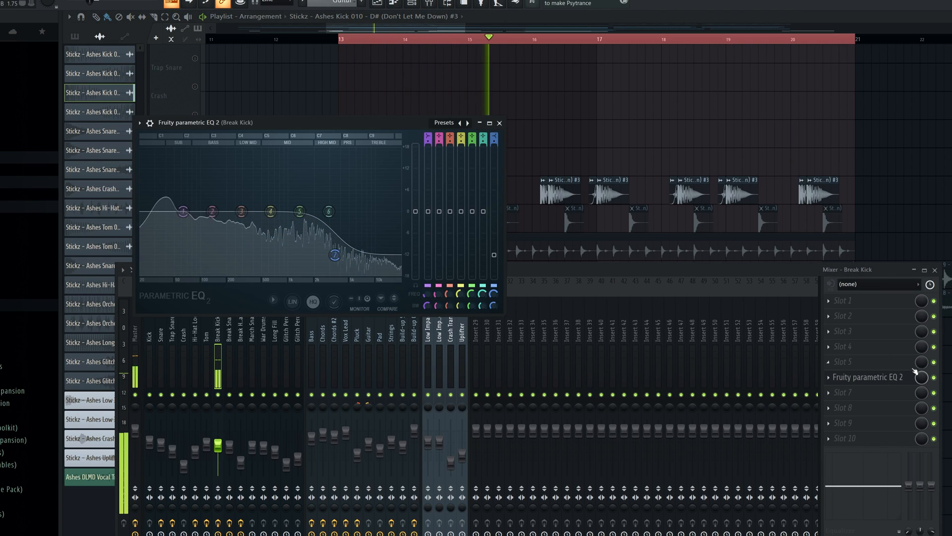
click(934, 377)
click(934, 377)
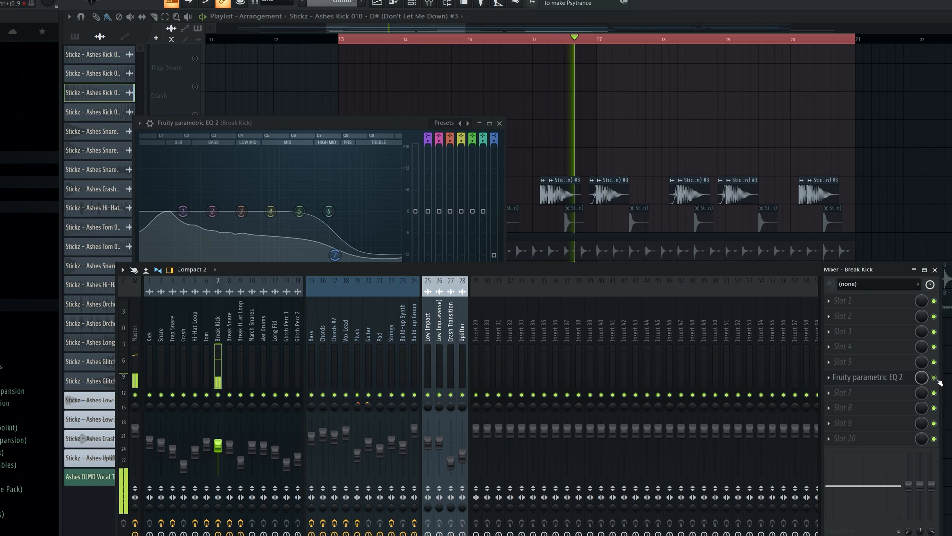
right_click(566, 130)
key(space)
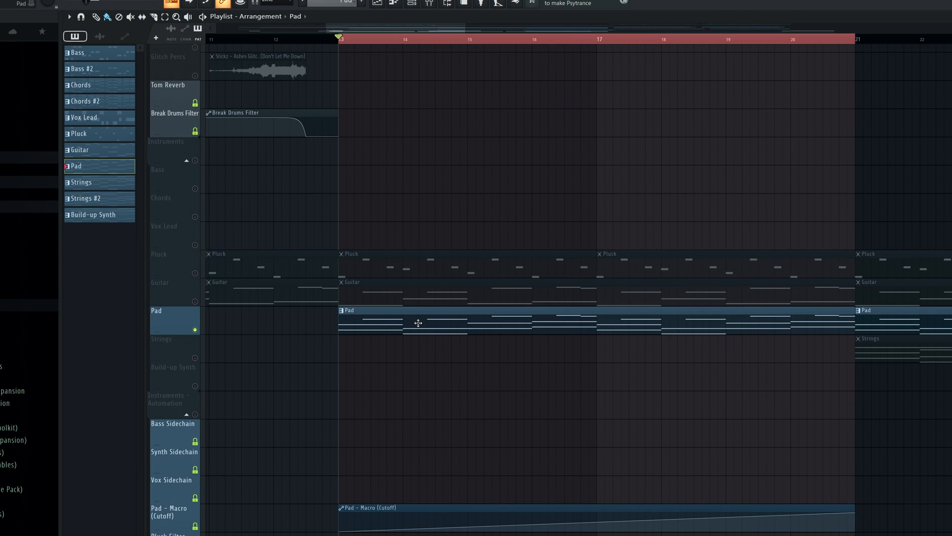
Open the soloed Pad pattern in the piano roll, play its notes and return to the playlist
double_click(480, 328)
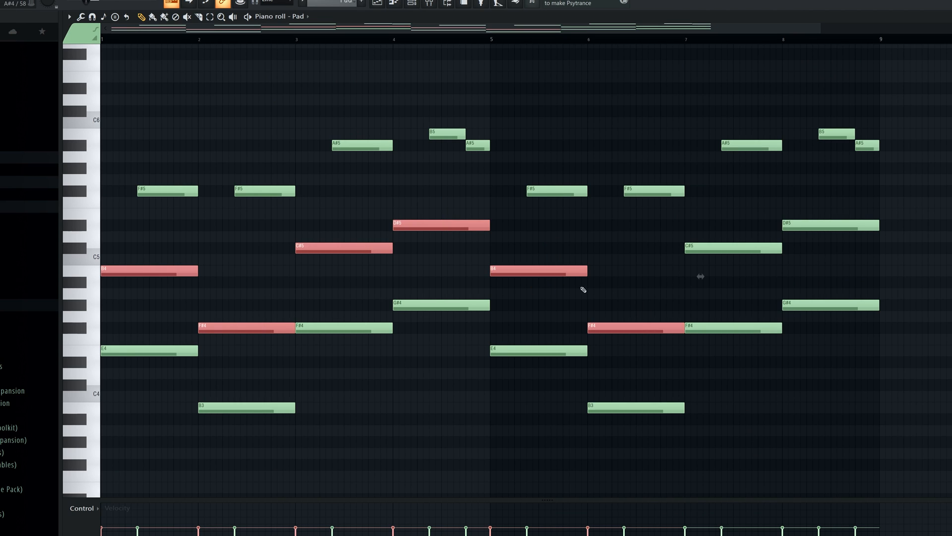
key(space)
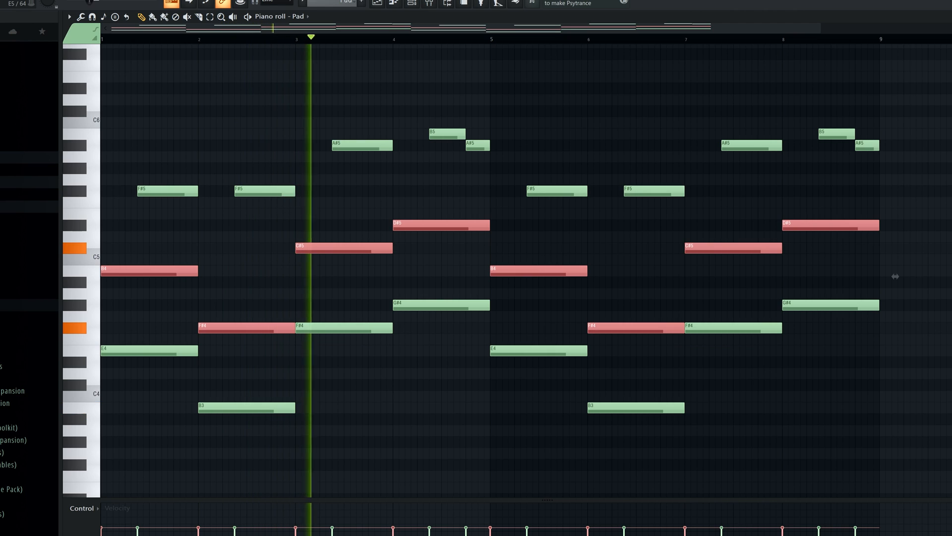
key(Escape)
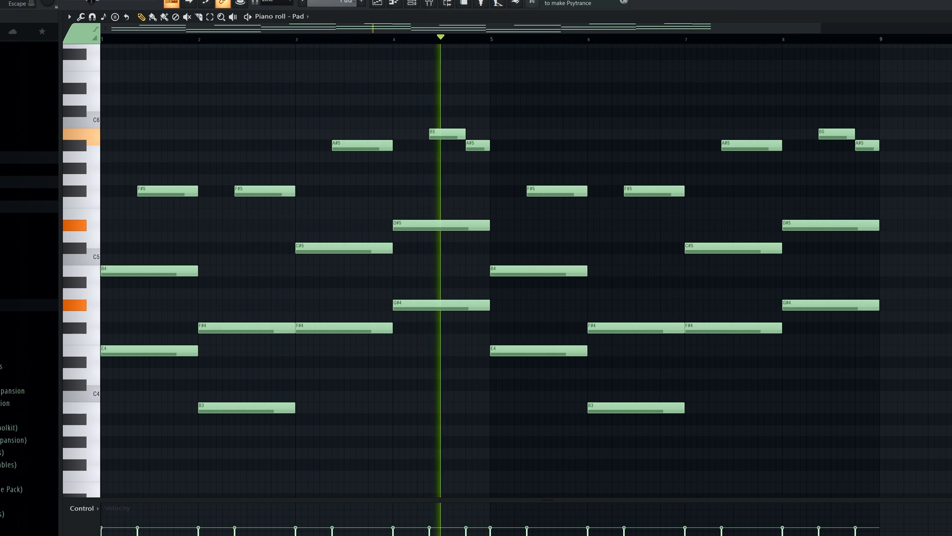
key(Escape)
Examine the Pad - Macro (Cutoff) automation across bars 13 to 21 while playing the soloed pad
scroll(486, 425, down, 5)
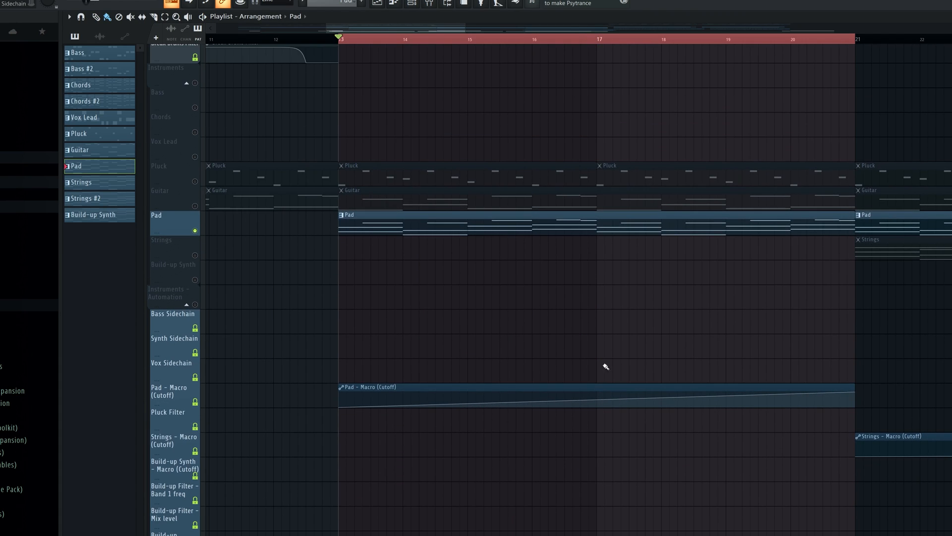
scroll(550, 357, down, 3)
ctrl+scroll(550, 335, down, 3)
scroll(556, 298, down, 2)
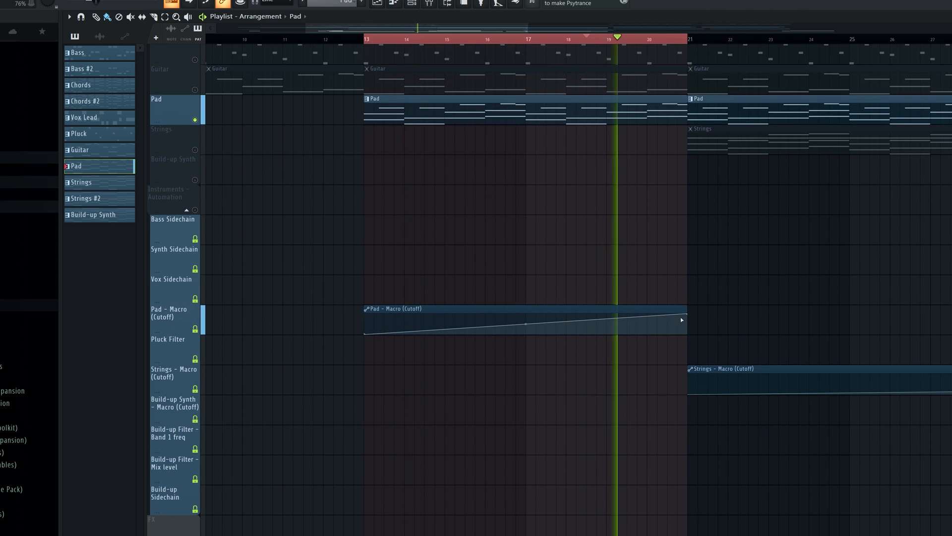
Inspect the Pad's Serum Cutoff macro destinations, then examine the patch's FX page from Filter down through the remaining effects
scroll(559, 249, up, 2)
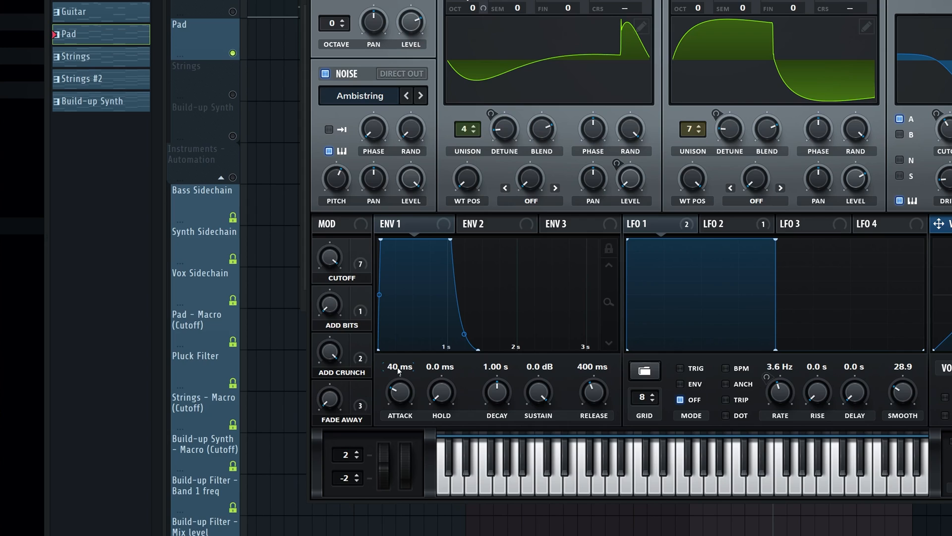
right_click(360, 246)
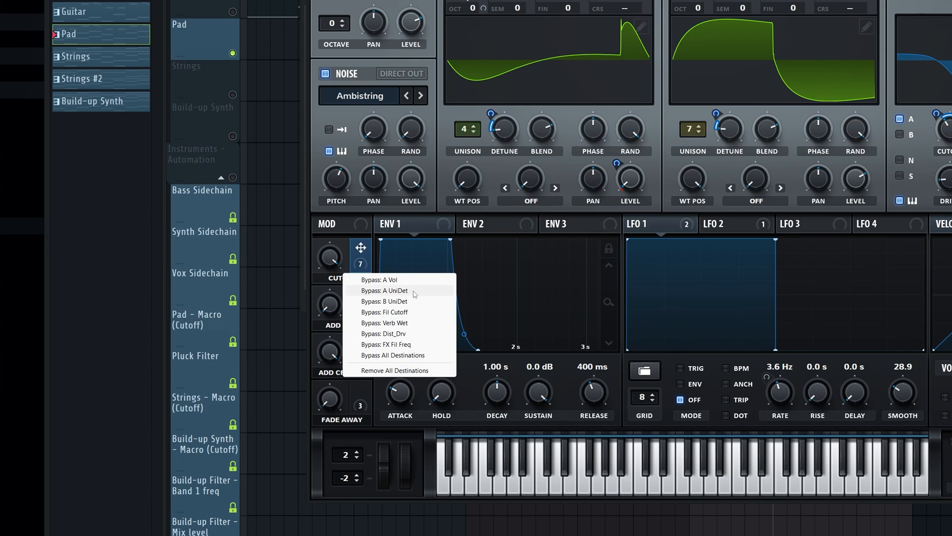
click(362, 258)
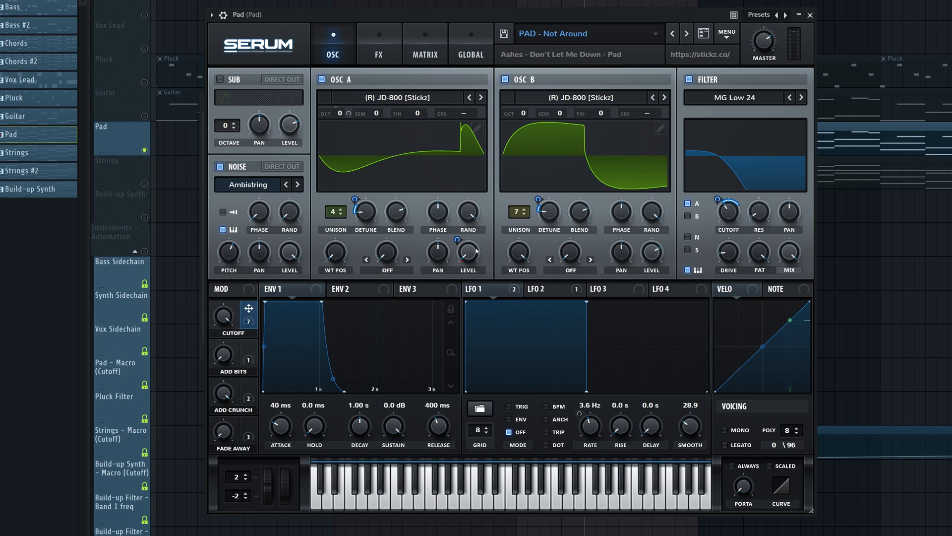
click(379, 53)
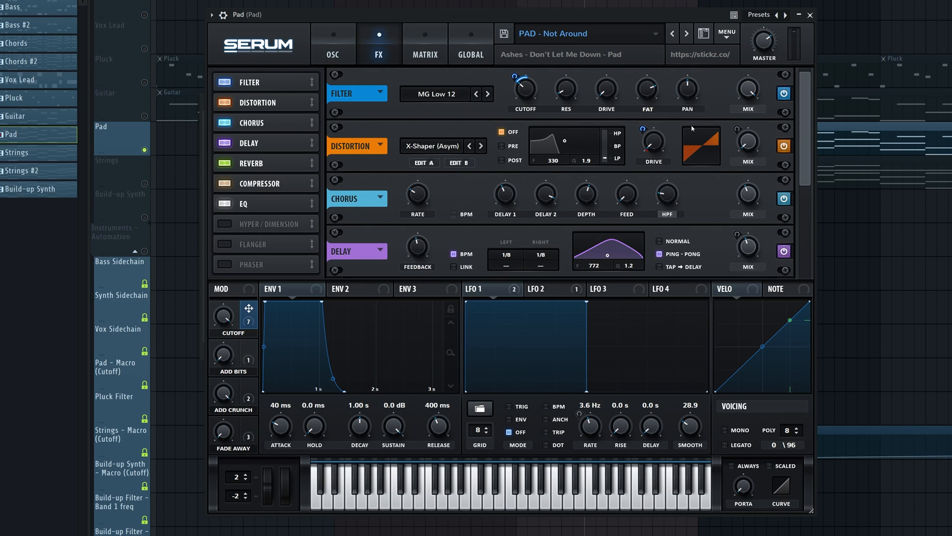
drag(806, 157, 806, 222)
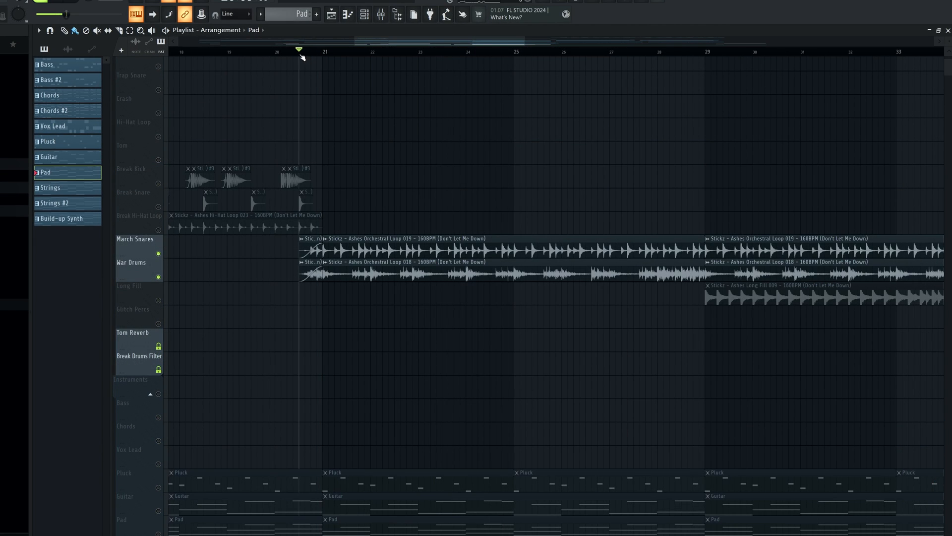
Play the soloed March Snares and War Drums orchestral loops from just before bar 21
key(space)
scroll(414, 204, down, 2)
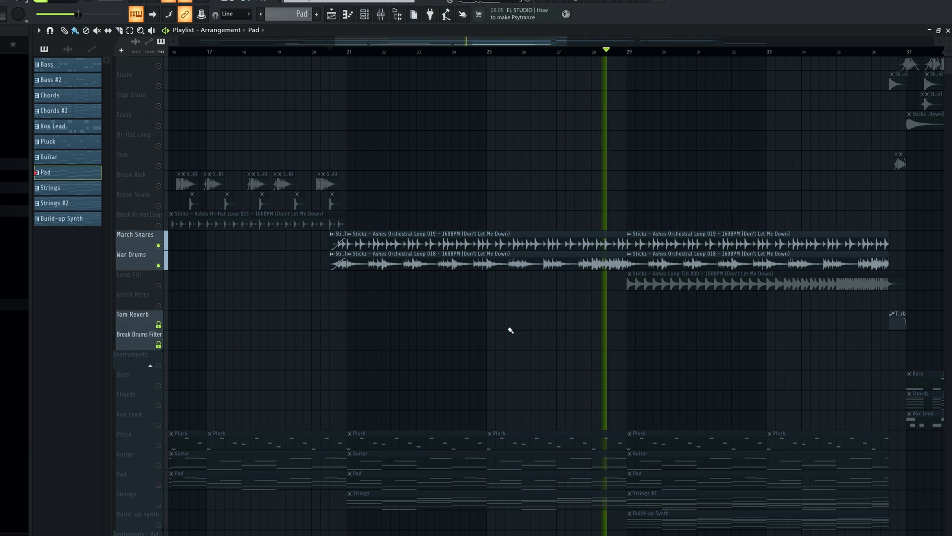
key(space)
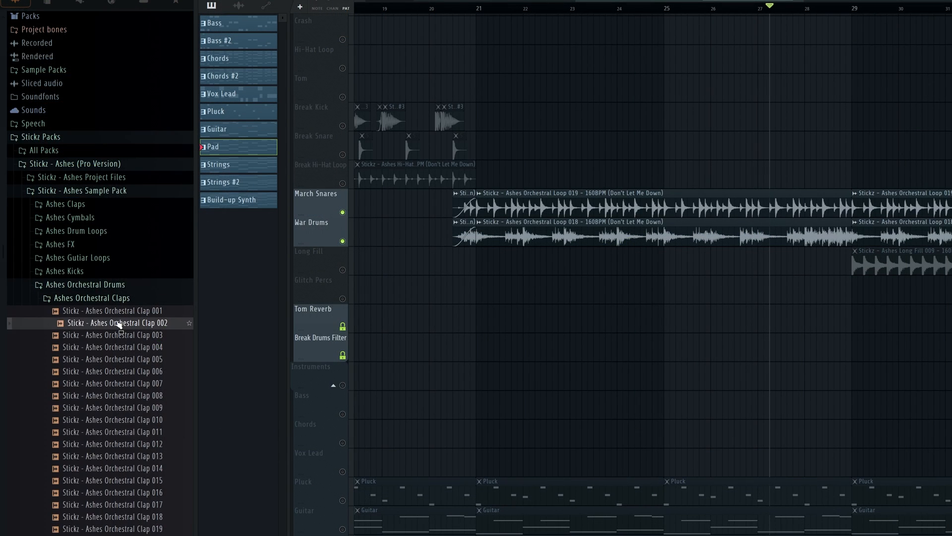
Browse the Ashes Orchestral Claps and Ashes Orchestral Cymbals samples, then collapse both folders
scroll(122, 297, down, 5)
scroll(122, 347, down, 1)
click(120, 410)
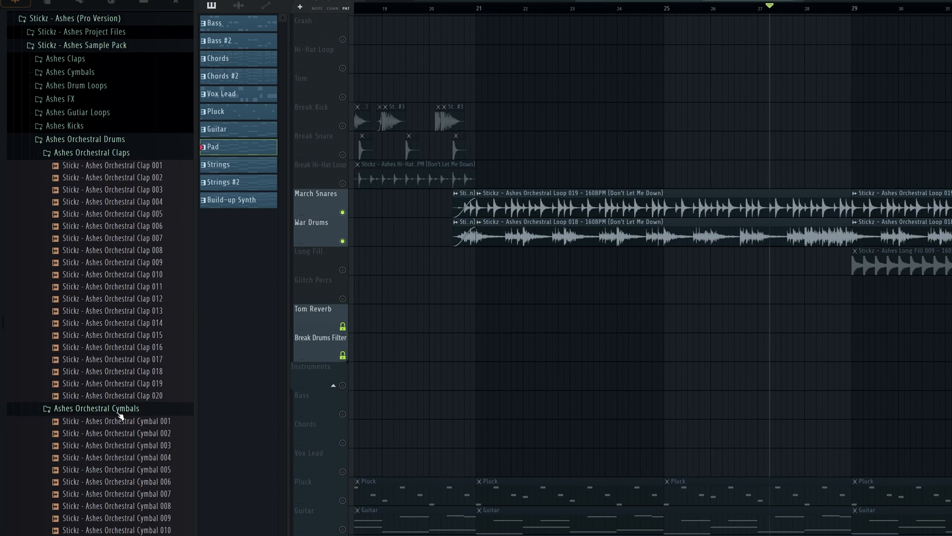
click(127, 493)
click(102, 155)
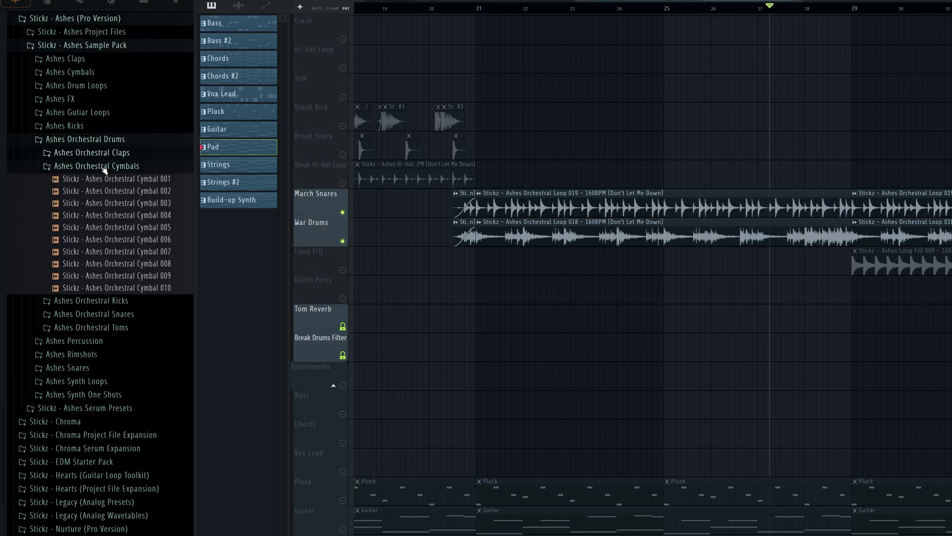
click(103, 168)
Audition several samples in the Ashes Orchestral Kicks folder, including Kick 008 (Crawl Outta Love), 011 and 022
click(117, 259)
click(130, 318)
scroll(133, 321, down, 2)
scroll(134, 321, down, 5)
click(129, 175)
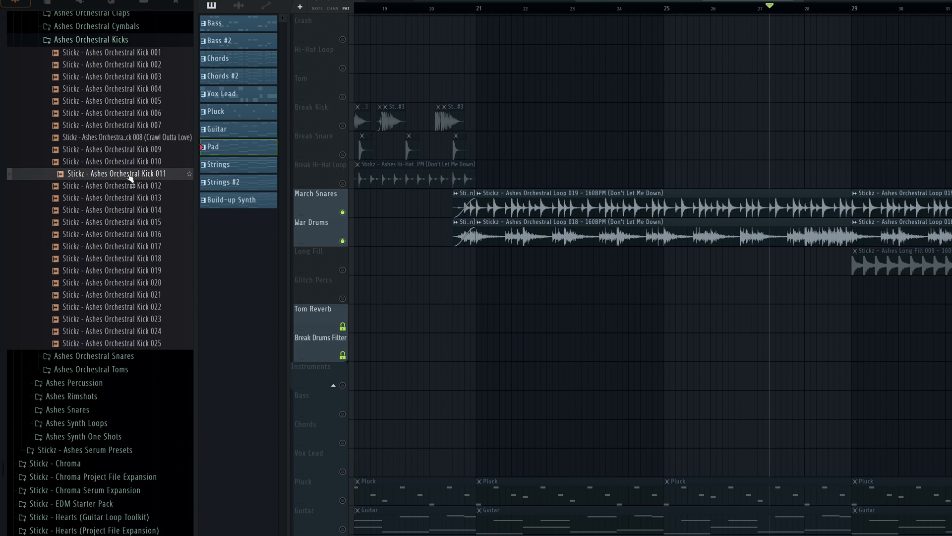
click(136, 151)
click(138, 139)
click(143, 235)
click(138, 310)
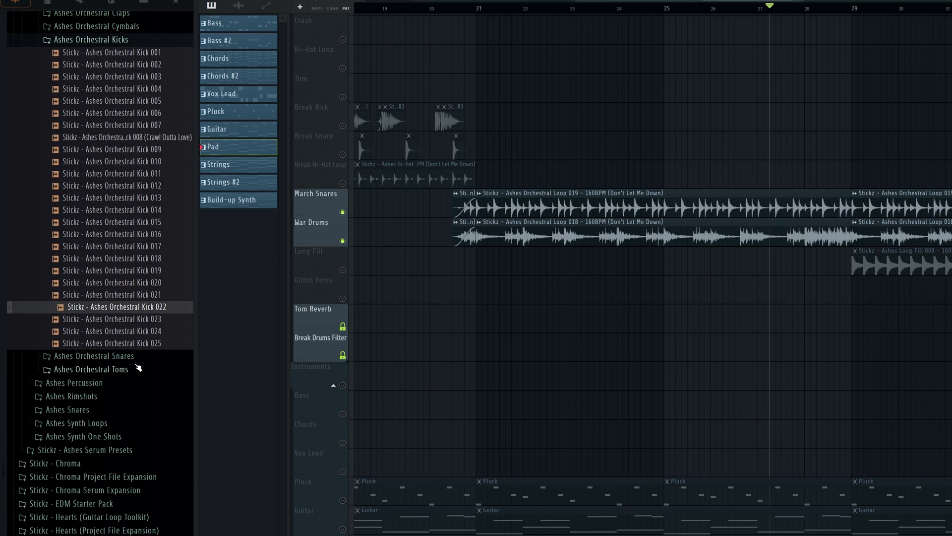
click(137, 346)
Expand the Ashes Orchestral Snares folder and audition several samples, including Snare 012 and 017
click(120, 360)
scroll(120, 360, down, 7)
click(139, 214)
click(139, 271)
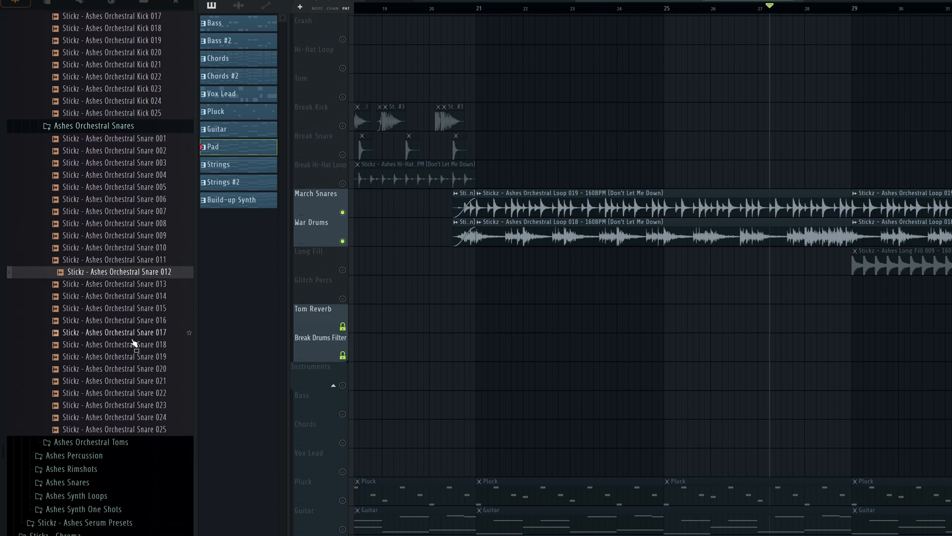
click(138, 332)
click(139, 381)
click(139, 417)
Expand the Ashes Orchestral Toms folder and audition several samples, including the Fortress toms, Tom 026 (Beautiful Creatures) and Tom 037
click(134, 443)
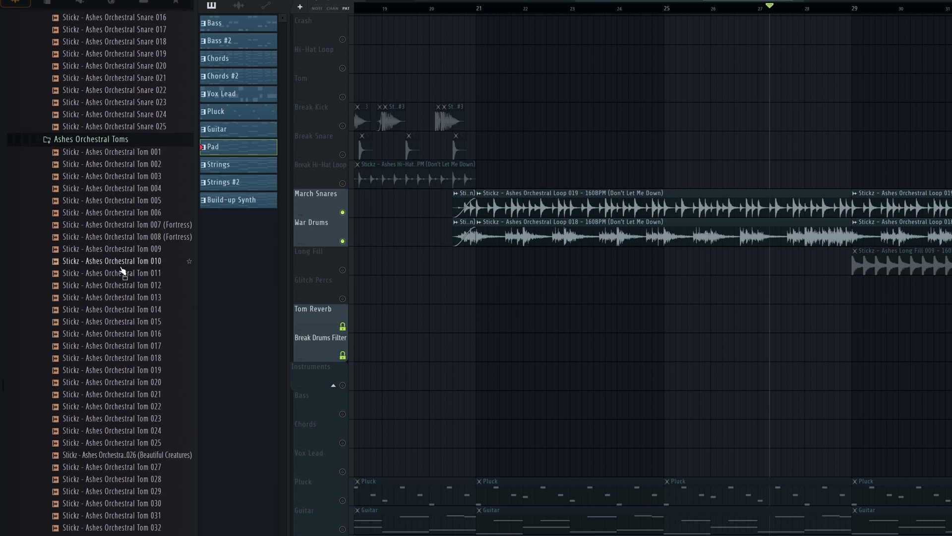
click(122, 264)
click(141, 227)
click(141, 238)
scroll(139, 358, down, 4)
click(134, 287)
click(135, 309)
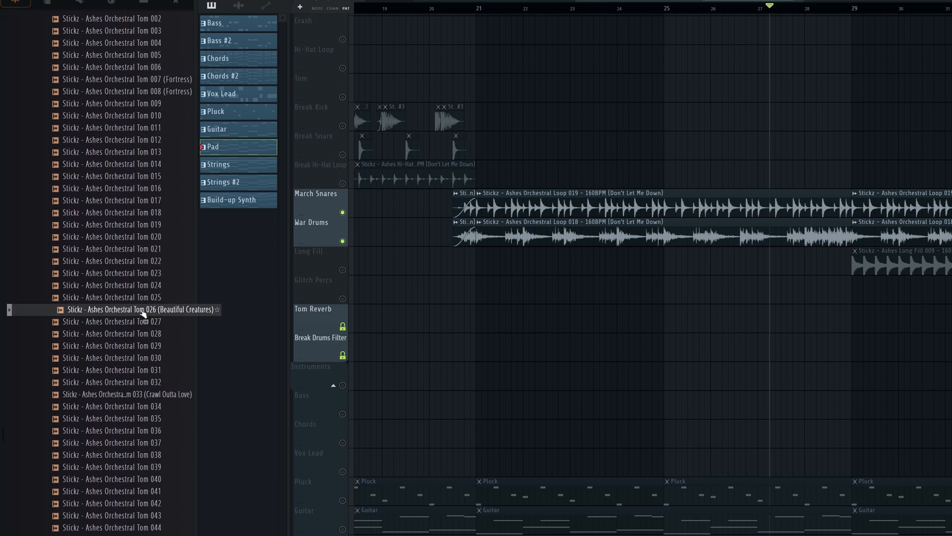
scroll(132, 299, down, 6)
click(135, 346)
click(135, 382)
click(154, 225)
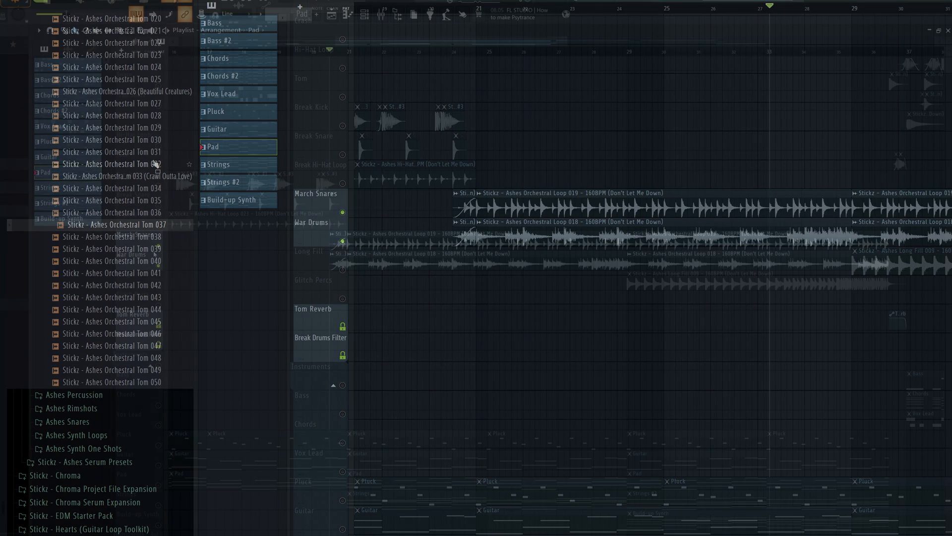
Play the March Snares and War Drums loops individually, jump to the War Drums roll after bar 27, and re-enable March Snares
key(space)
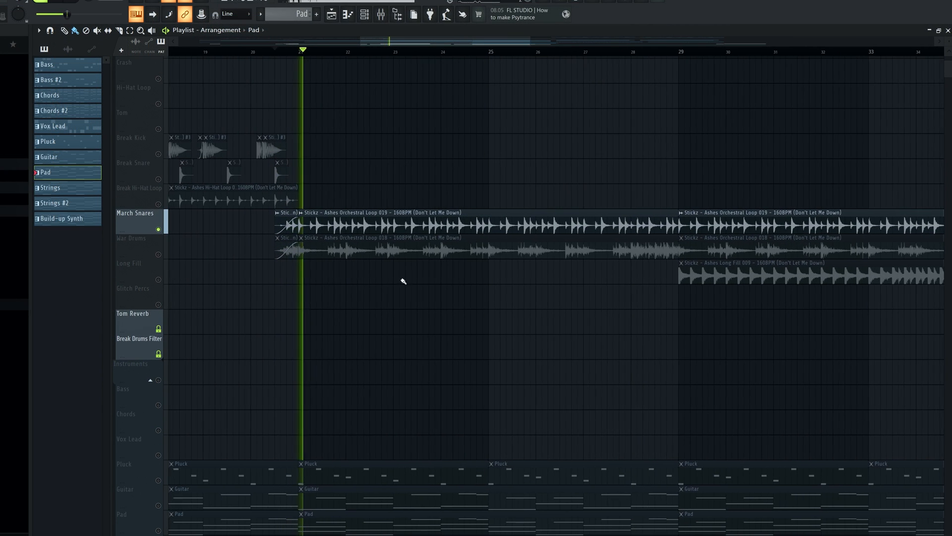
scroll(385, 299, up, 3)
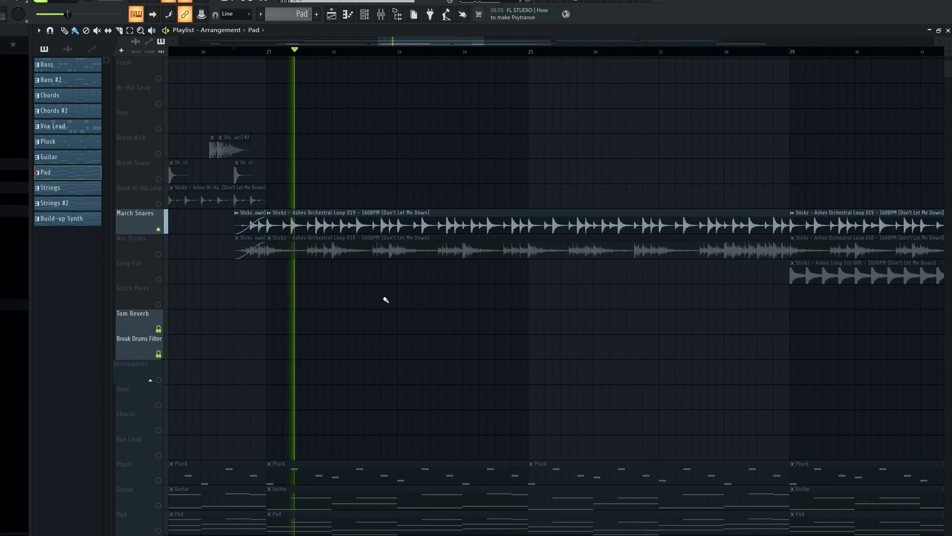
scroll(387, 317, down, 2)
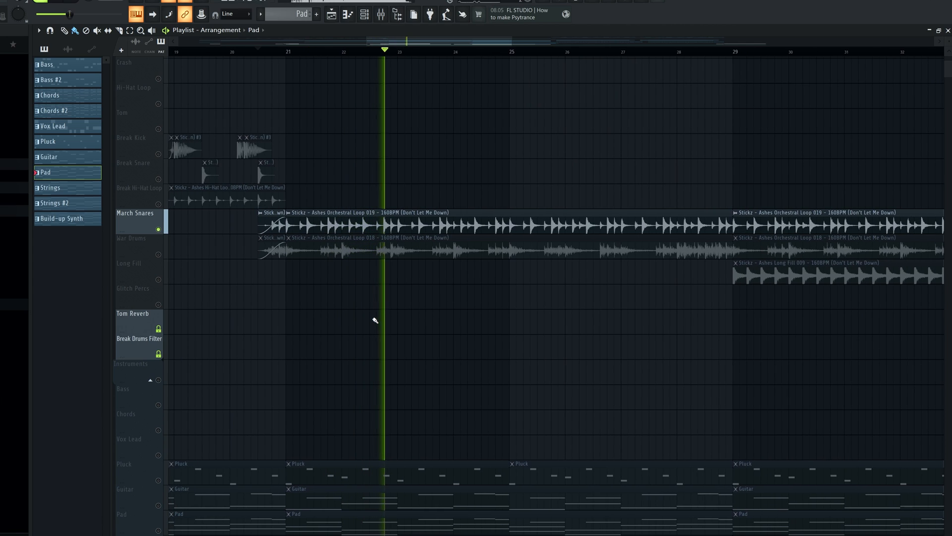
click(164, 256)
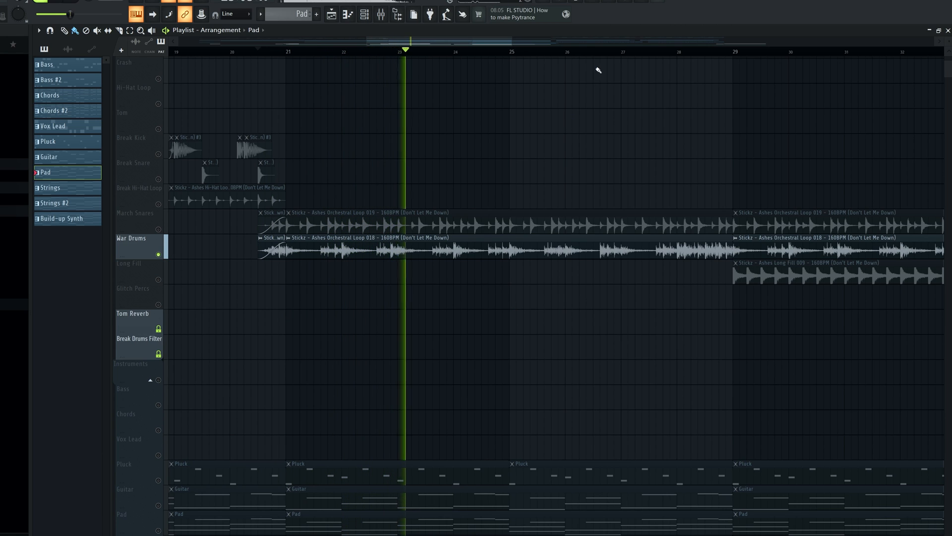
click(640, 52)
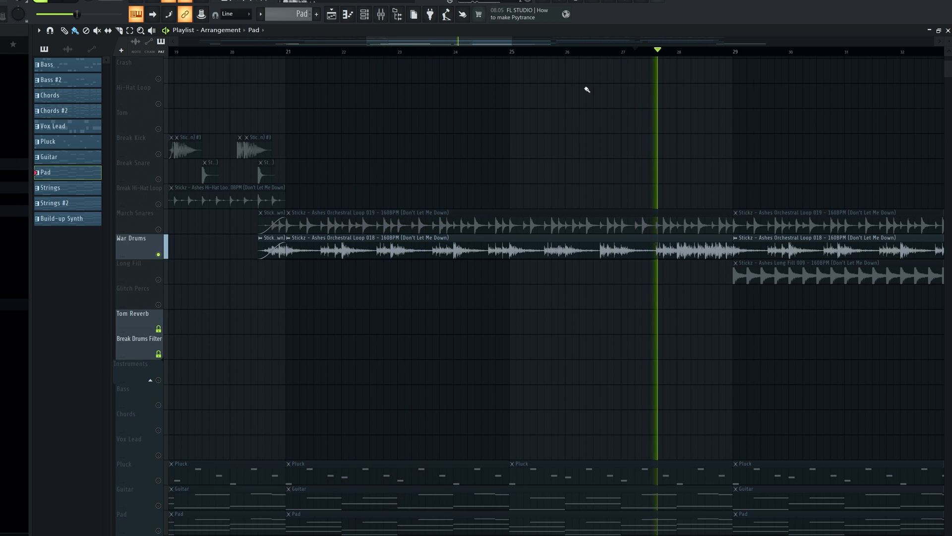
scroll(366, 206, down, 3)
click(159, 229)
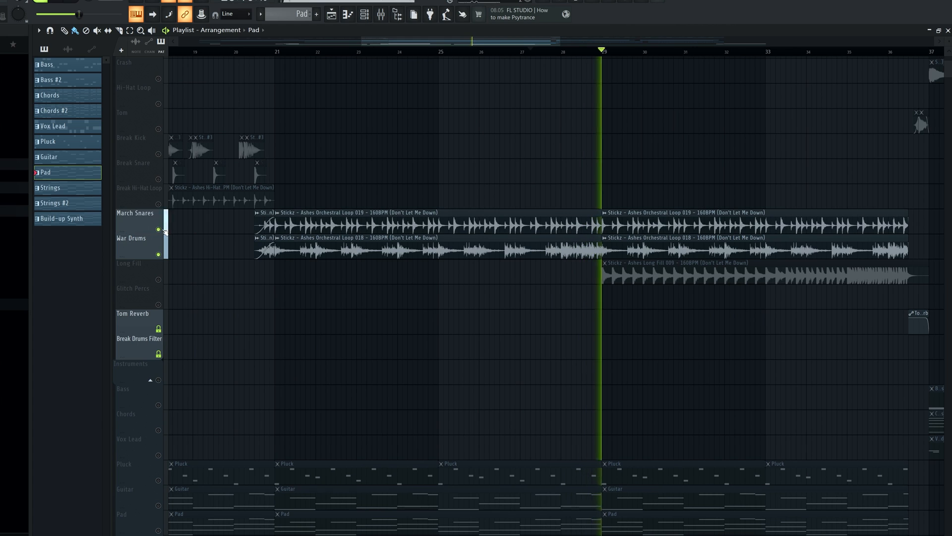
Solo the Long Fill track and play Stickz - Ashes Long Fill 009 from bar 29, then from bar 33
right_click(157, 279)
scroll(438, 134, down, 3)
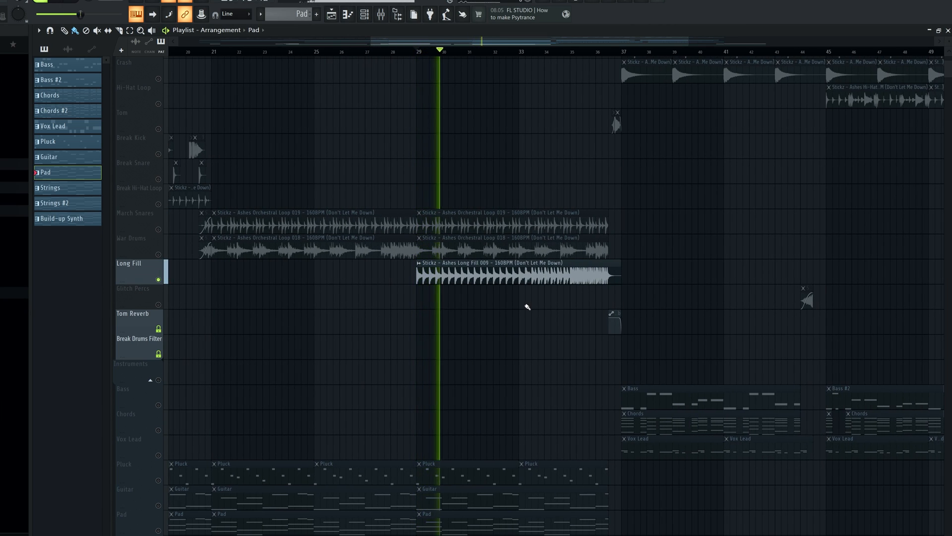
click(517, 51)
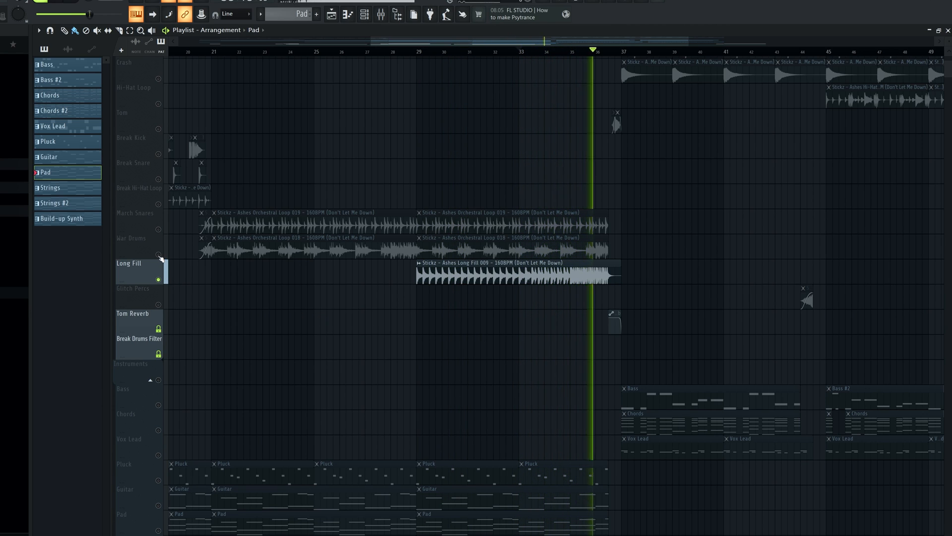
Enable War Drums and March Snares alongside the Long Fill, play the three together from bar 33 and stop playback
key(space)
click(159, 254)
click(158, 229)
key(space)
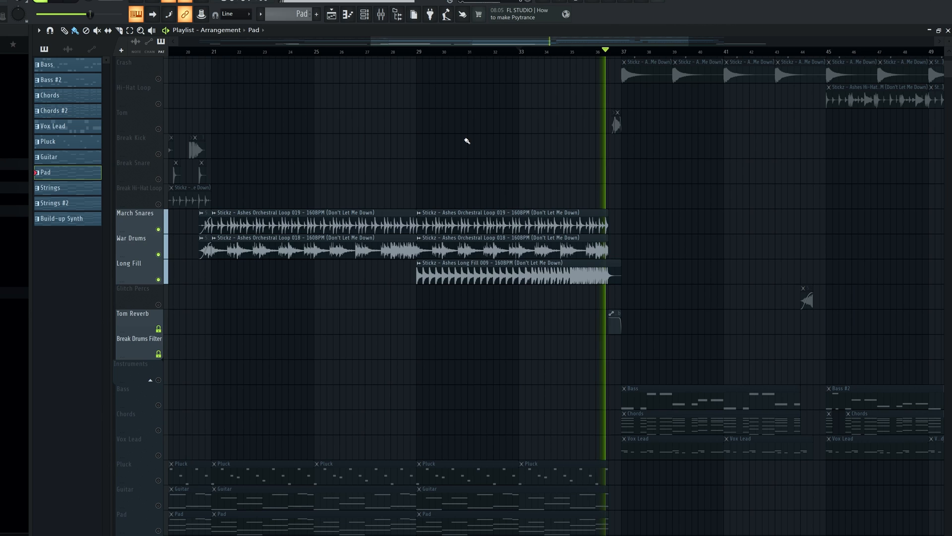
key(space)
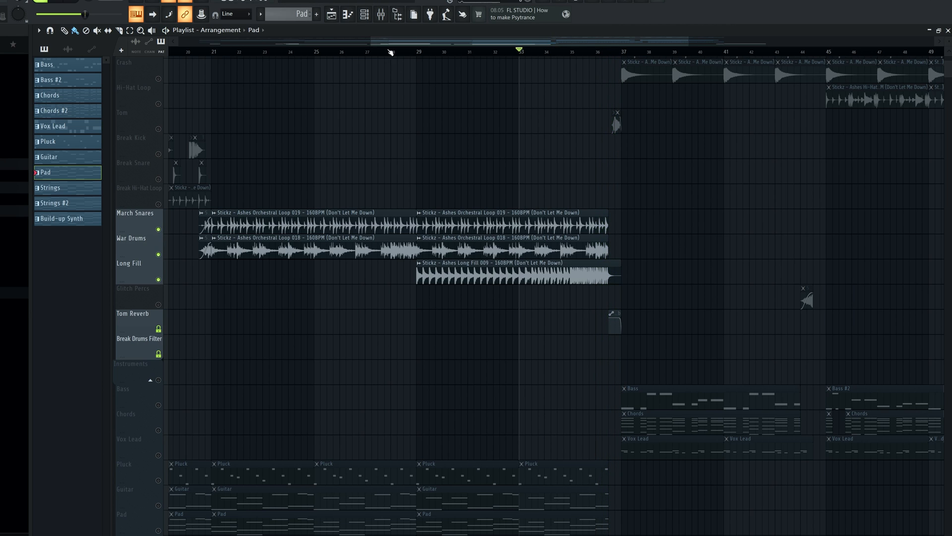
Open the Strings instrument's PAD - My Mind patch in Serum and play the soloed Strings from bar 21
scroll(382, 410, down, 5)
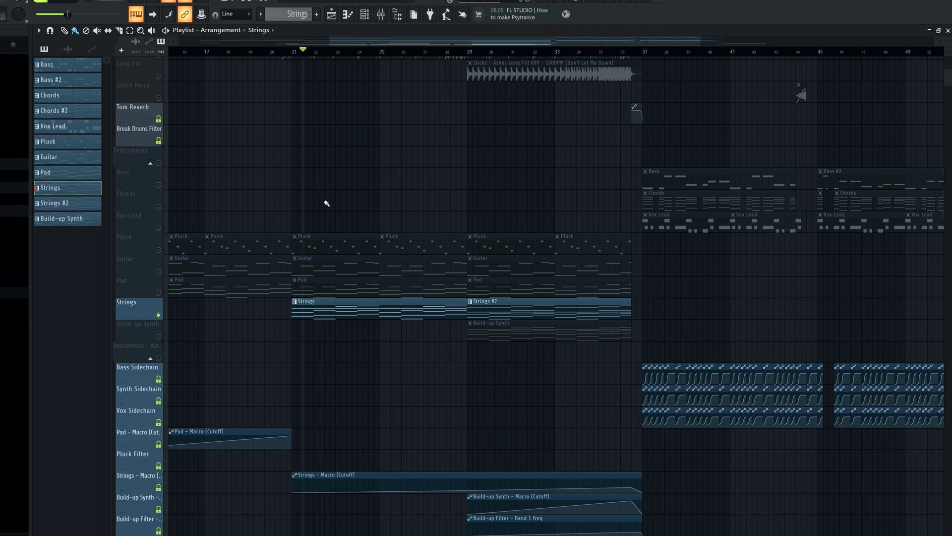
click(364, 14)
click(293, 300)
key(space)
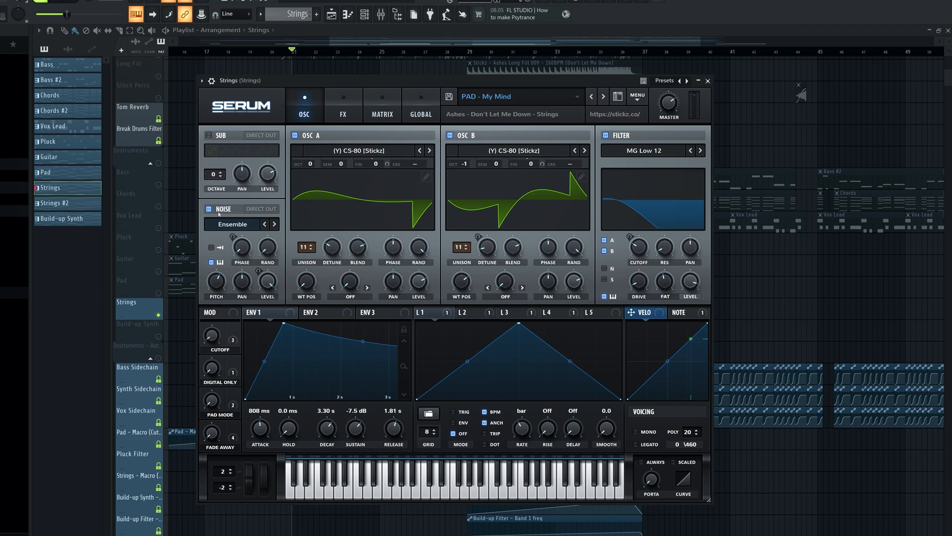
Audition the Strings patch layers in Serum by toggling the Ensemble noise, OSC B and OSC A
click(219, 213)
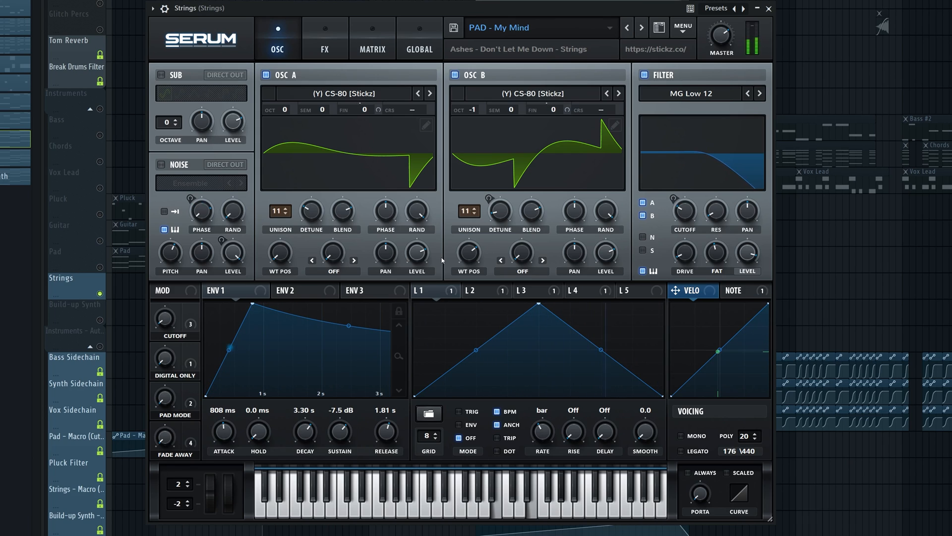
click(457, 74)
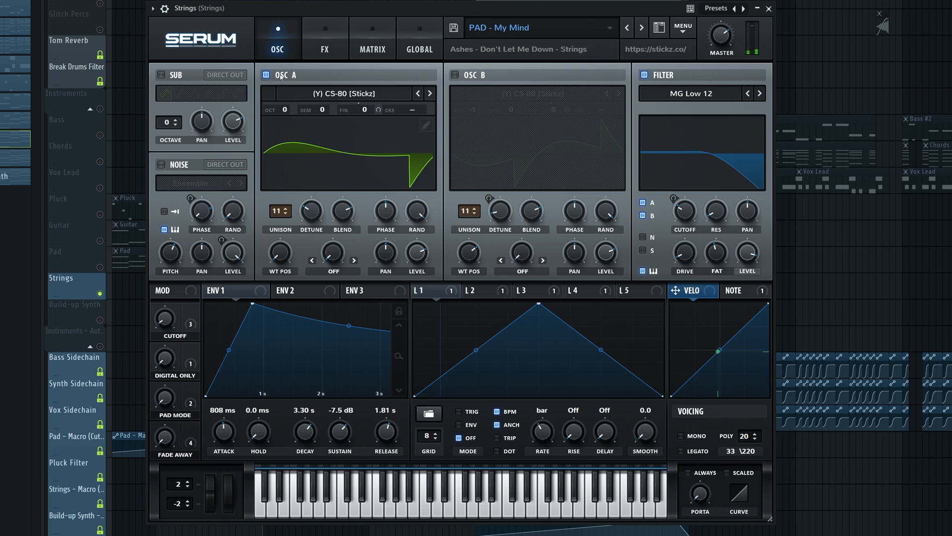
click(266, 75)
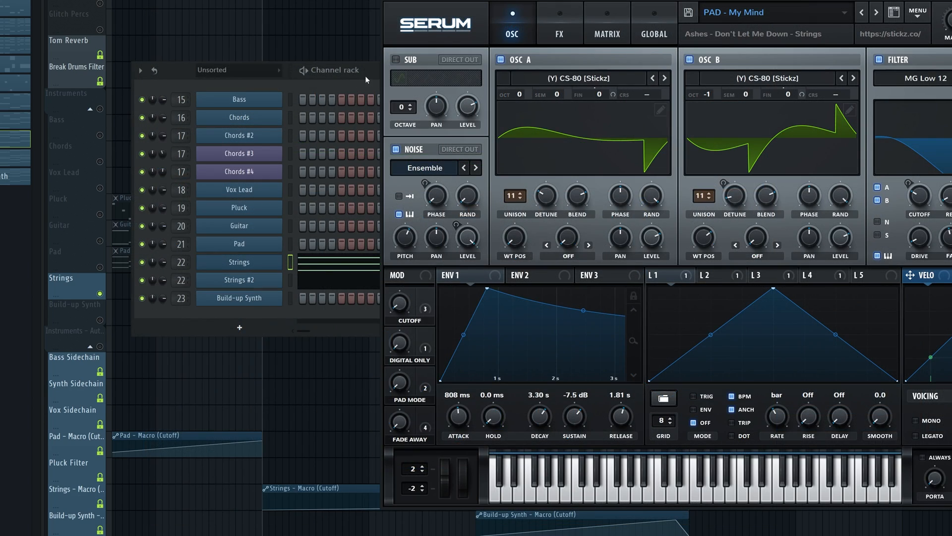
Move the Serum window aside and compare the Strings and Strings #2 instruments in the channel rack
drag(365, 75, 371, 109)
click(278, 281)
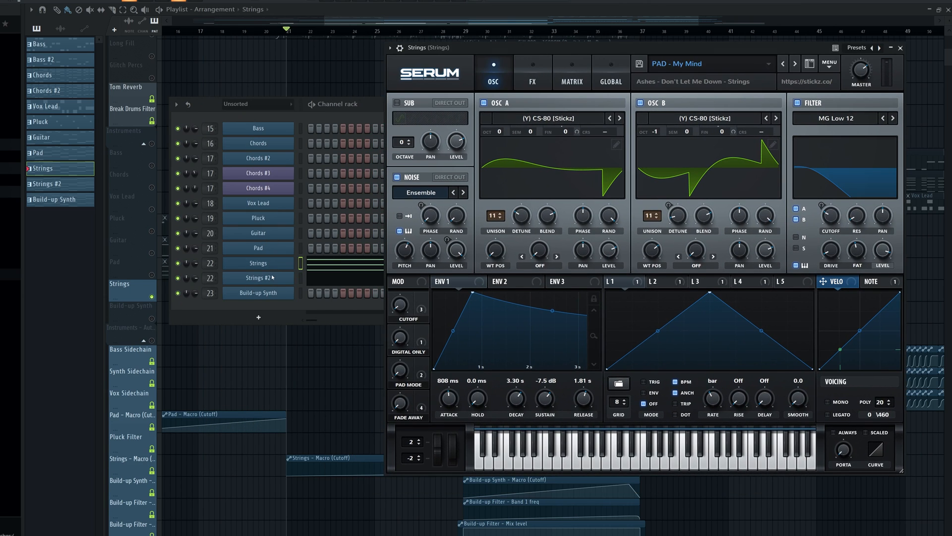
click(272, 278)
click(272, 267)
click(273, 278)
click(273, 266)
click(294, 306)
Open the Strings piano roll, switch to the alternating Strings #2 chords and return to the playlist
click(380, 267)
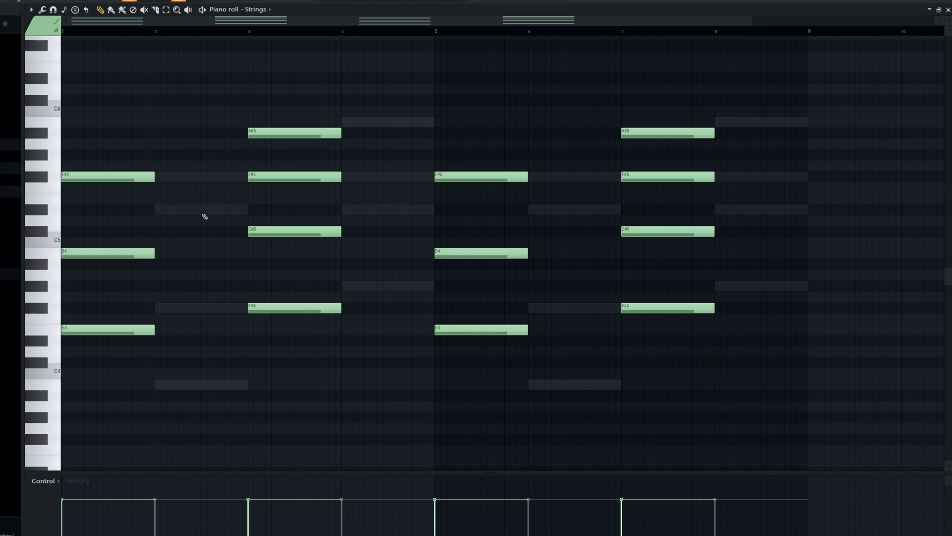
right_click(200, 211)
right_click(144, 180)
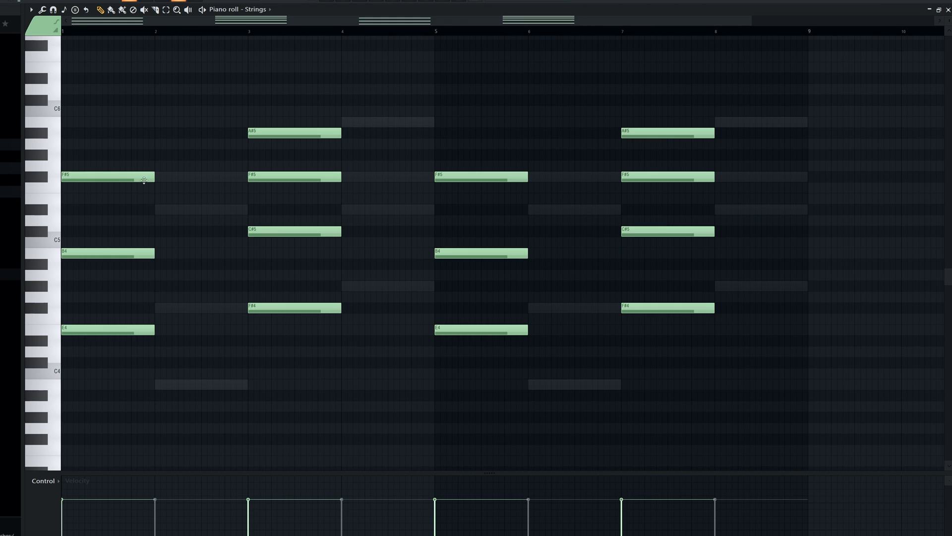
right_click(214, 179)
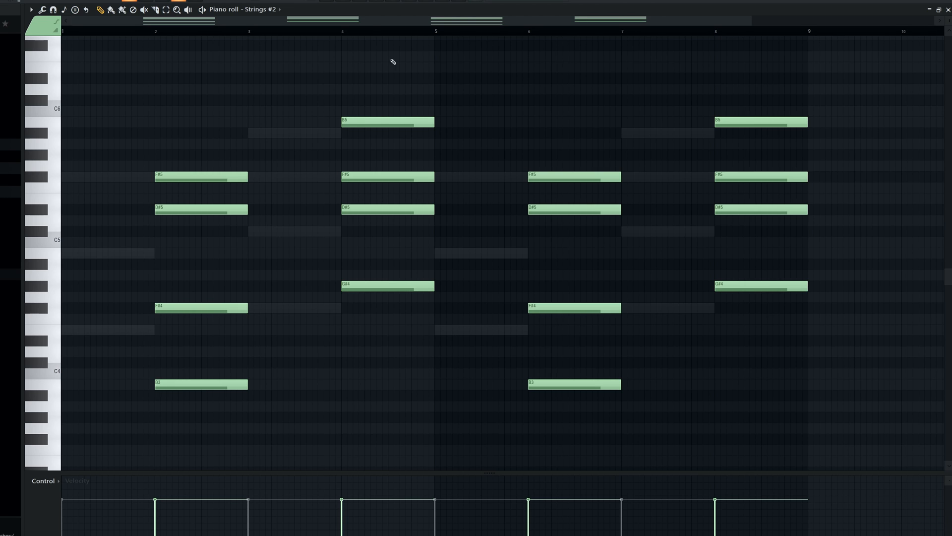
click(366, 1)
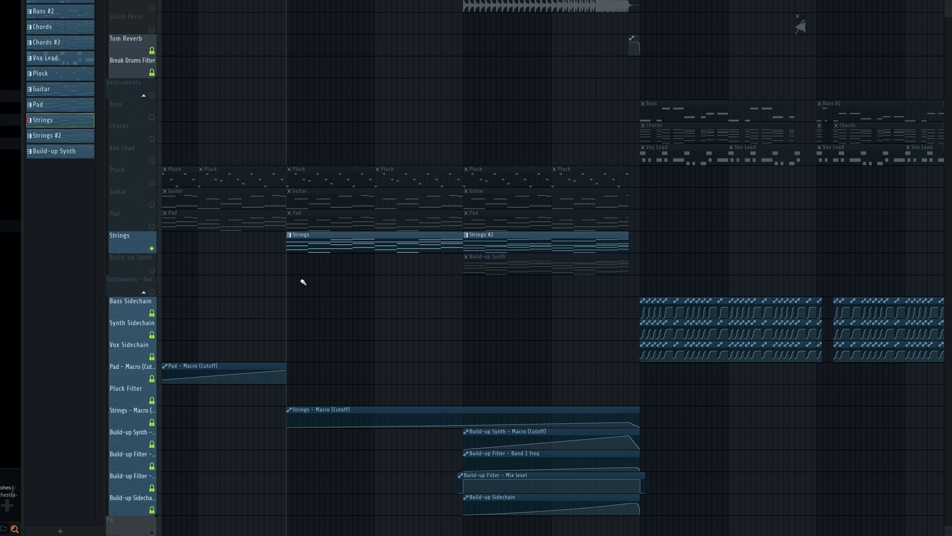
Examine the Strings - Macro (Cutoff) automation while playing the soloed Strings from bar 21, skipping ahead to about bar 33
scroll(497, 334, down, 1)
scroll(570, 370, down, 1)
scroll(551, 389, up, 3)
scroll(550, 388, down, 2)
key(space)
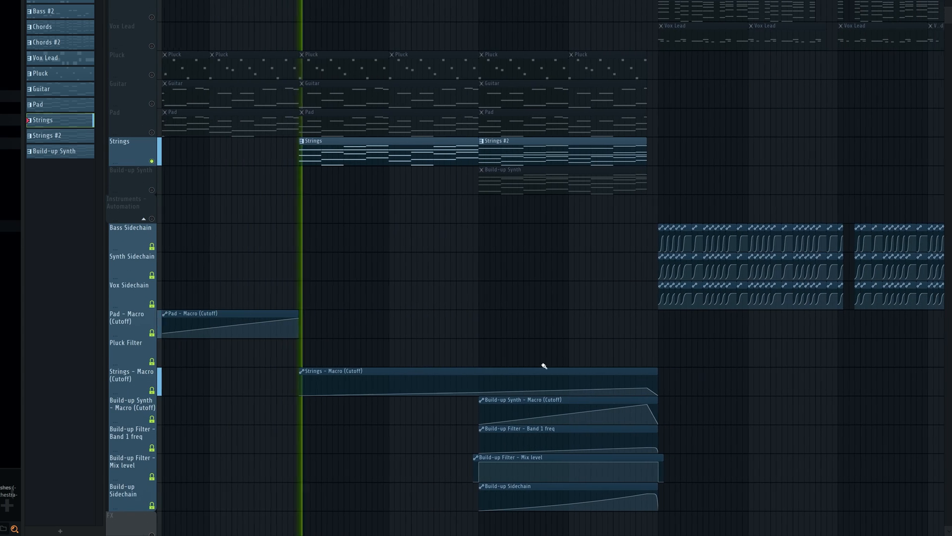
click(546, 1)
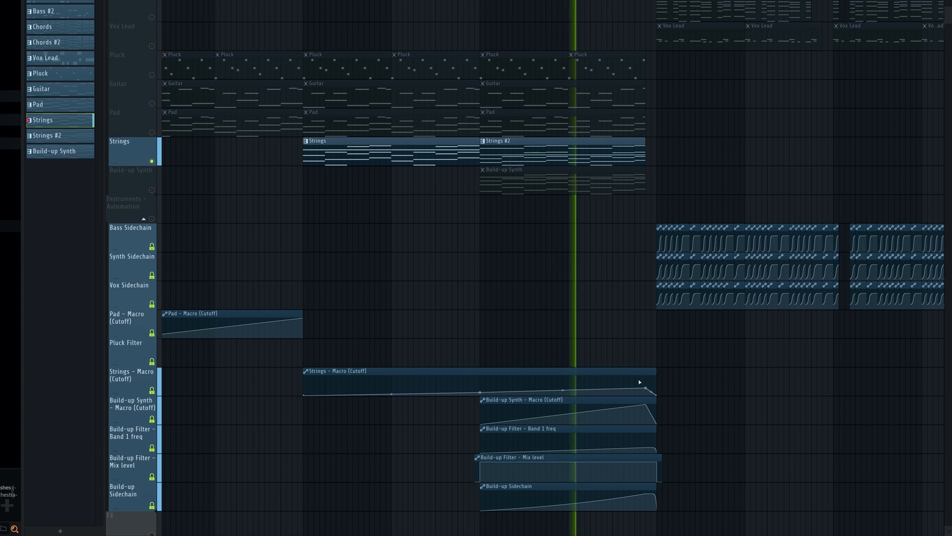
Play the soloed Build-up Synth from bar 29, open its Serum patch and move the Serum window aside
scroll(723, 397, up, 1)
scroll(710, 399, up, 1)
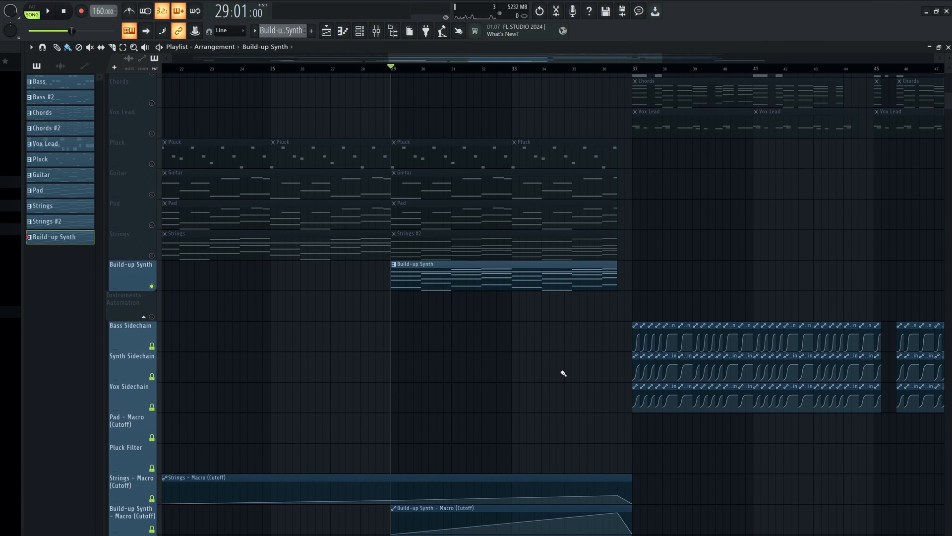
key(space)
key(F6)
click(258, 331)
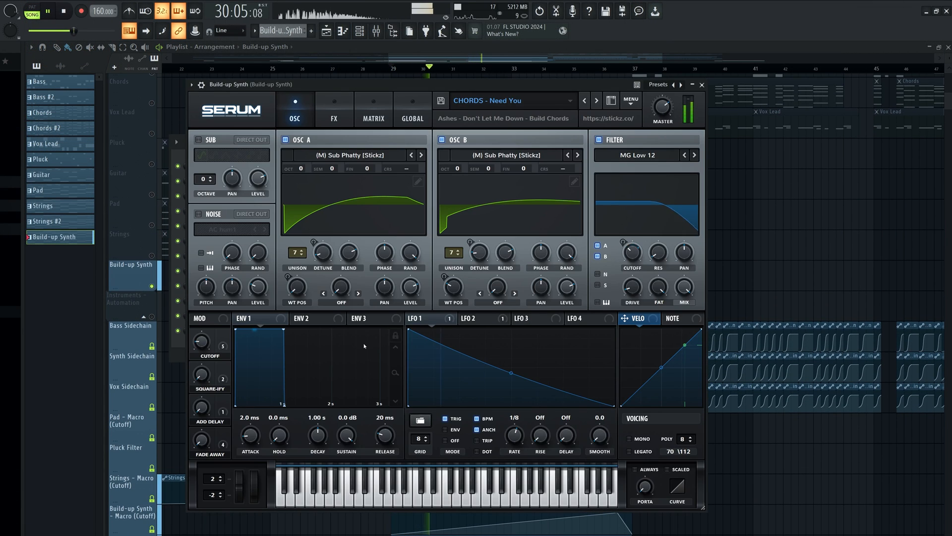
drag(479, 87, 512, 107)
drag(487, 91, 500, 93)
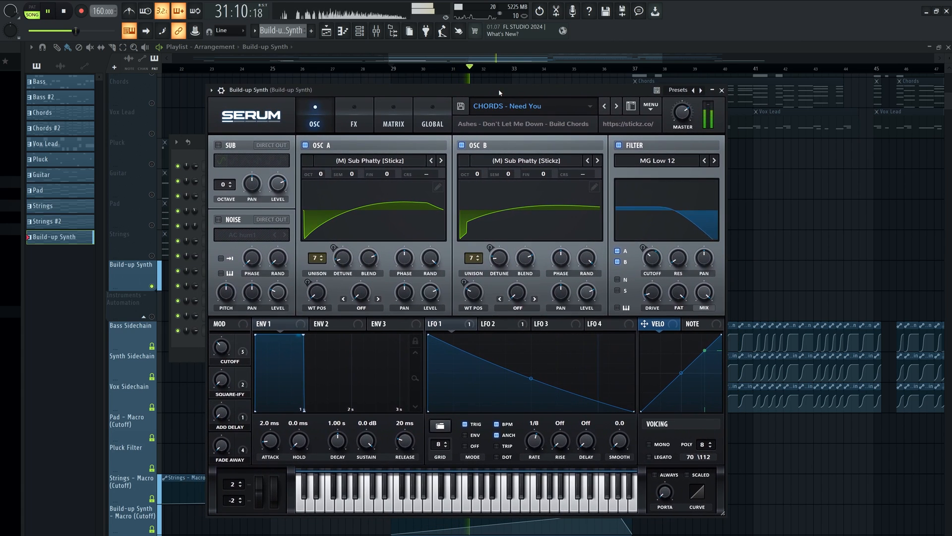
Return to the playlist, examine the Build-up Synth clip and its build-up automations during playback, and stop at bar 37
right_click(804, 220)
scroll(450, 304, down, 3)
scroll(644, 247, up, 1)
scroll(644, 247, up, 1)
scroll(646, 243, down, 1)
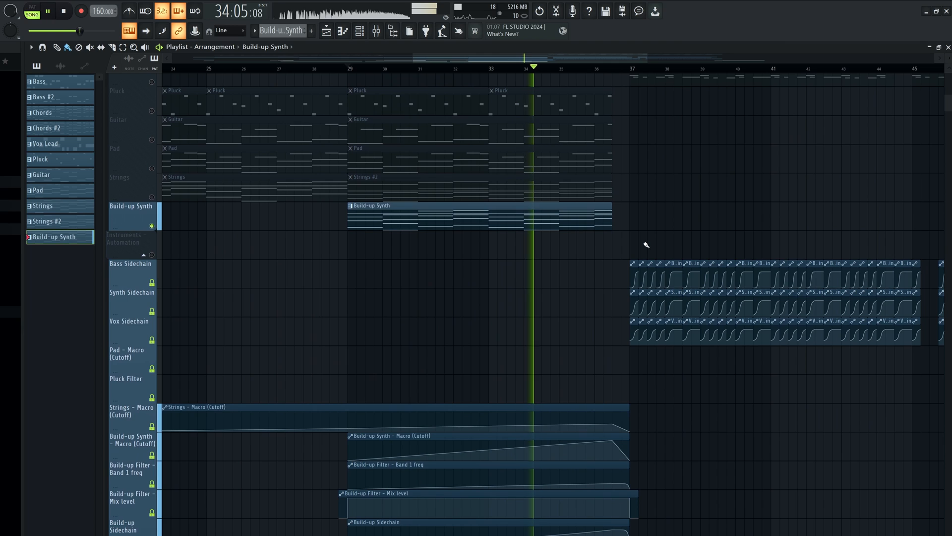
scroll(706, 201, down, 1)
scroll(718, 204, up, 1)
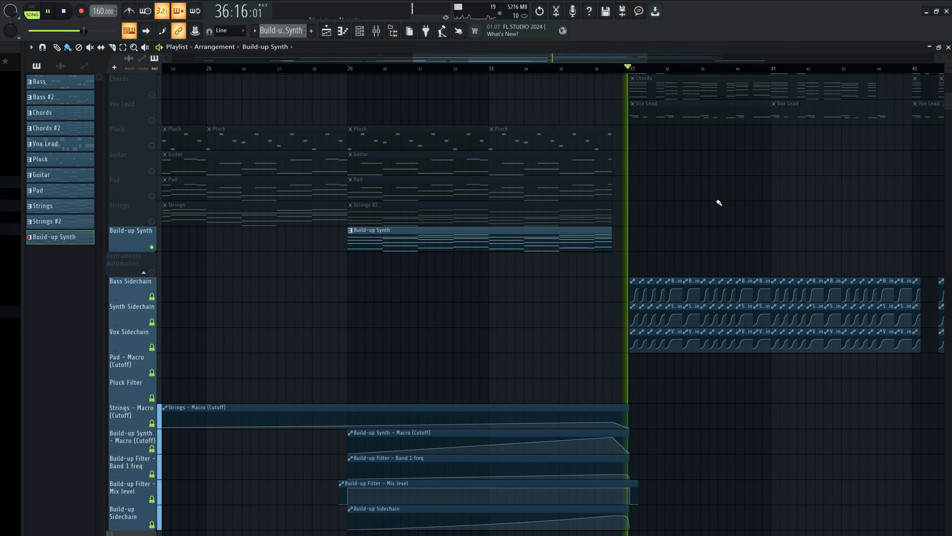
key(space)
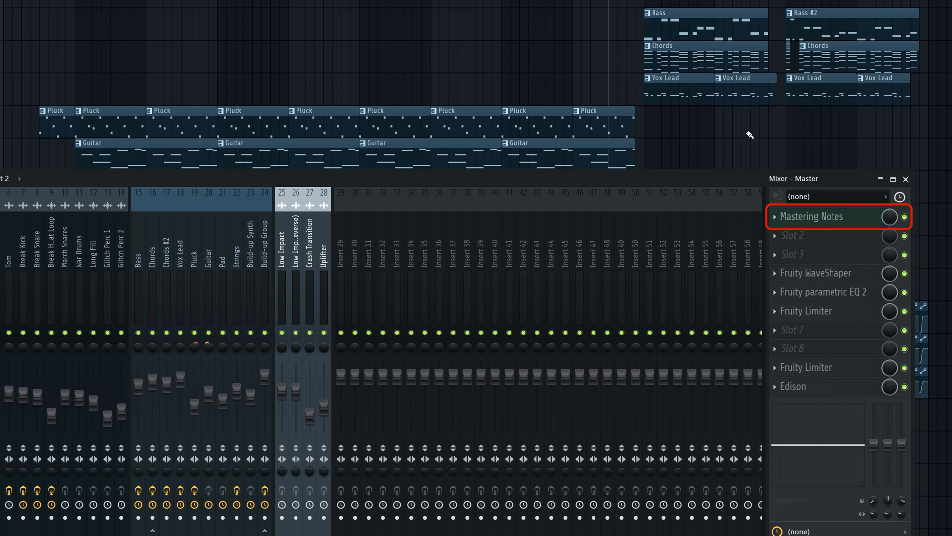
Open the Mastering Notes on the Master, enlarge the window to read all three notes and close it
click(825, 218)
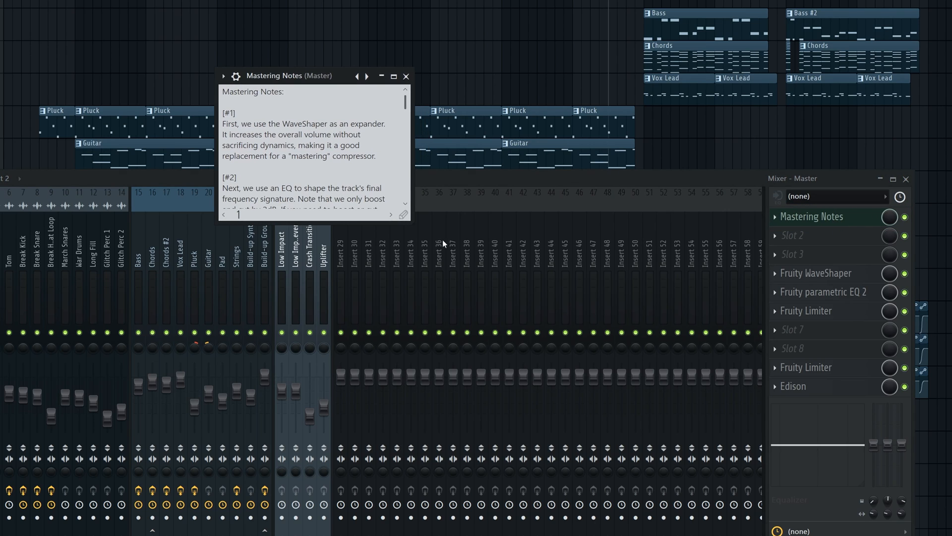
drag(409, 224, 553, 330)
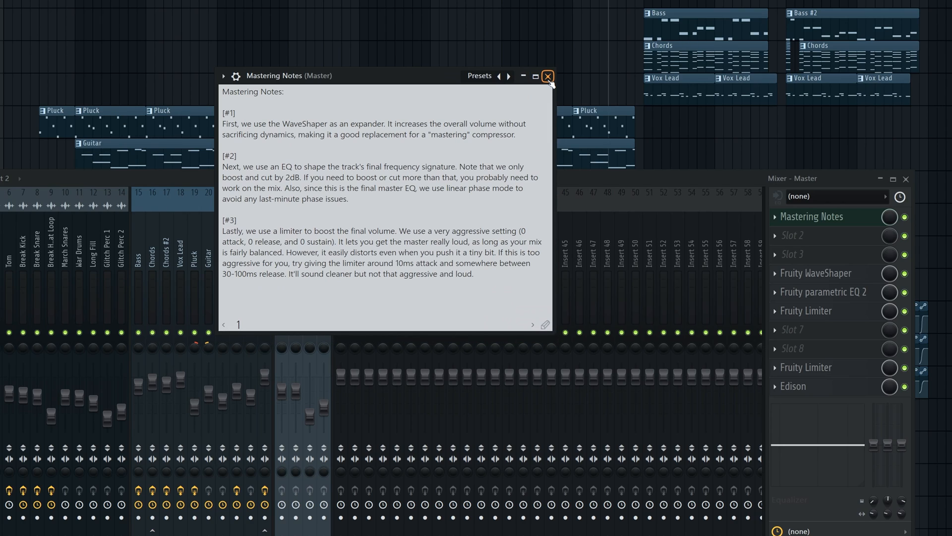
click(548, 76)
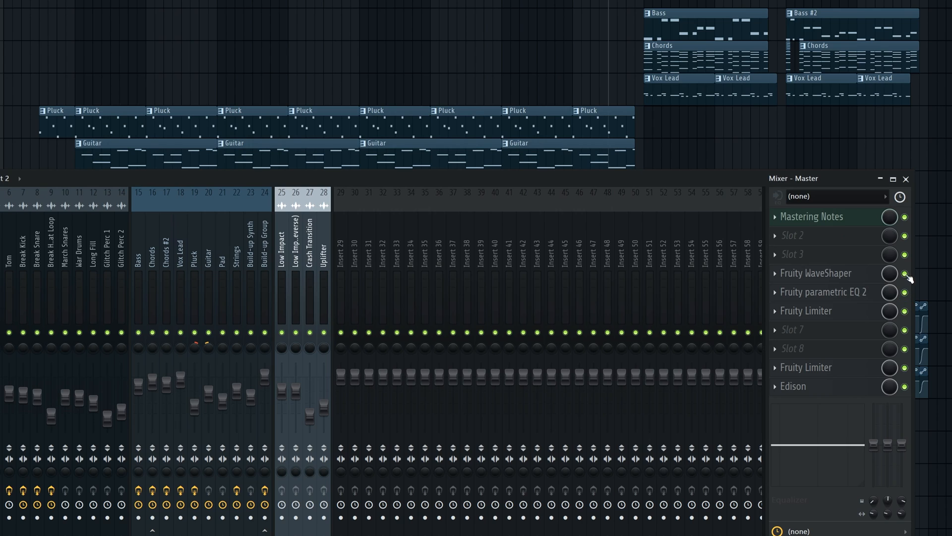
Bypass Fruity WaveShaper, Fruity parametric EQ 2 and the Fruity Limiter below them on the Master, and play the unmastered transition into the drop
click(905, 274)
click(905, 292)
click(904, 311)
key(space)
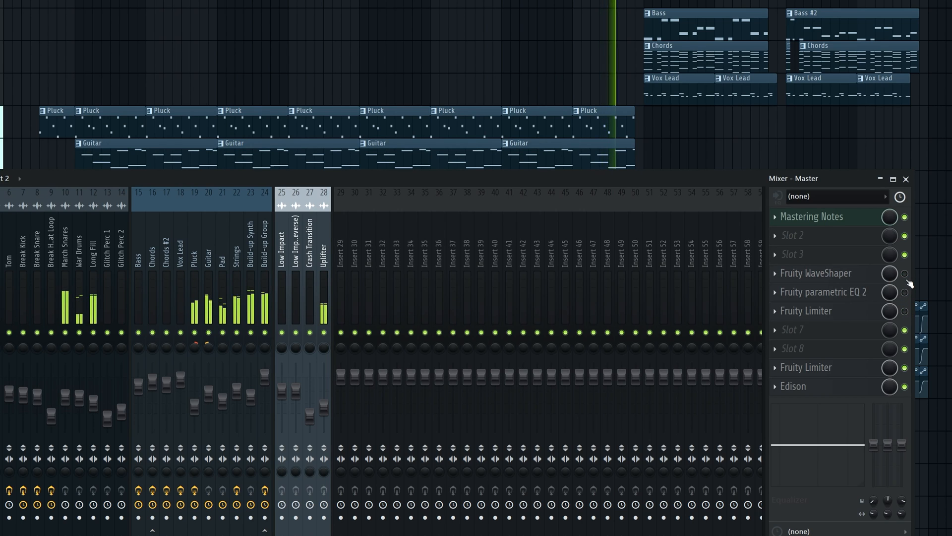
Open Fruity WaveShaper on the Master and compare its bypassed and enabled sound during the drop, leaving it enabled
click(905, 273)
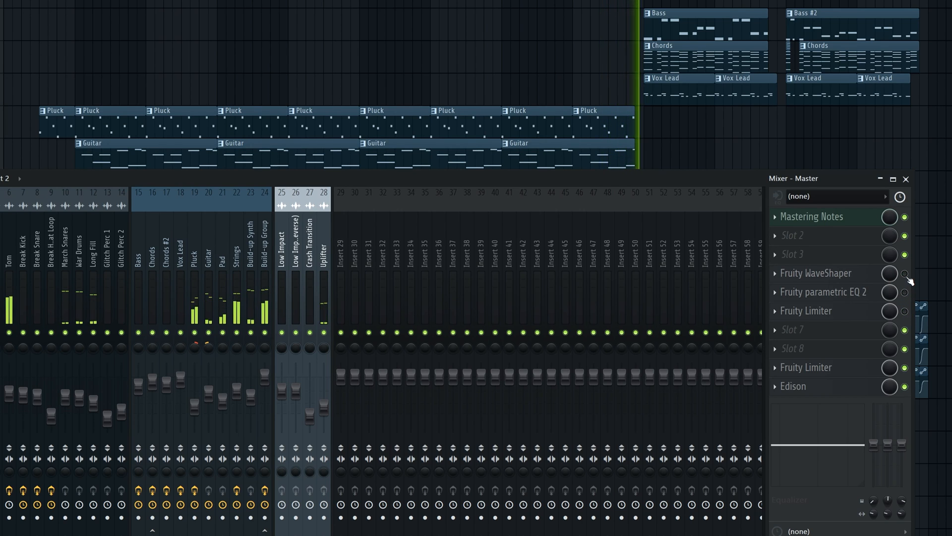
click(840, 276)
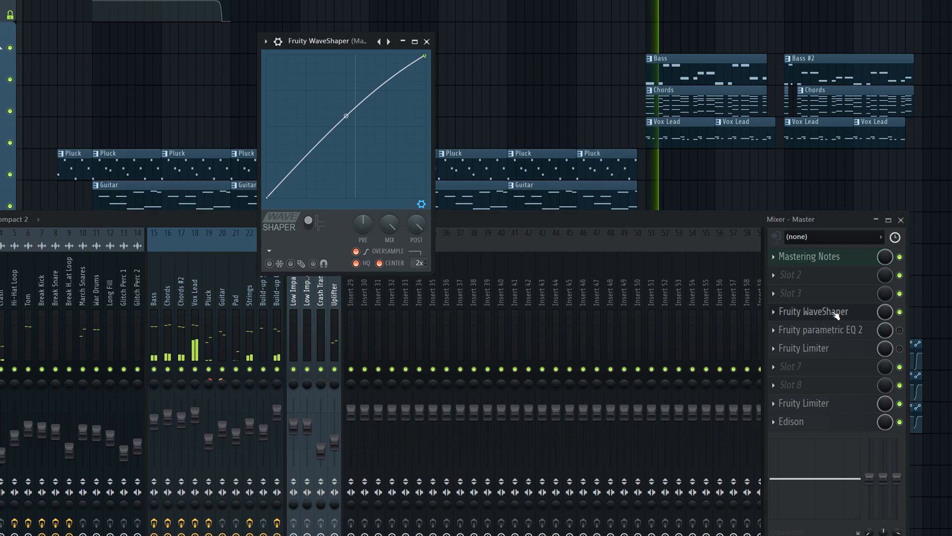
click(900, 312)
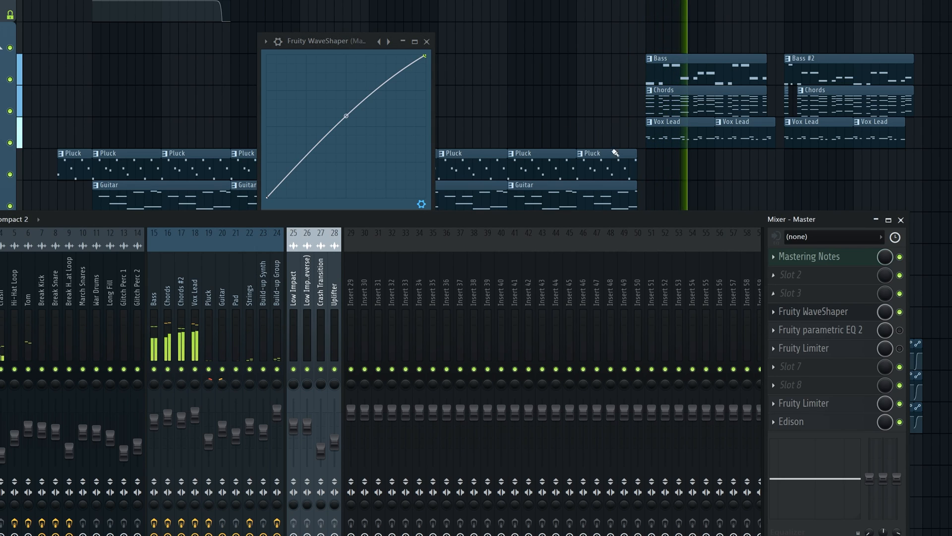
click(900, 312)
drag(600, 225, 605, 265)
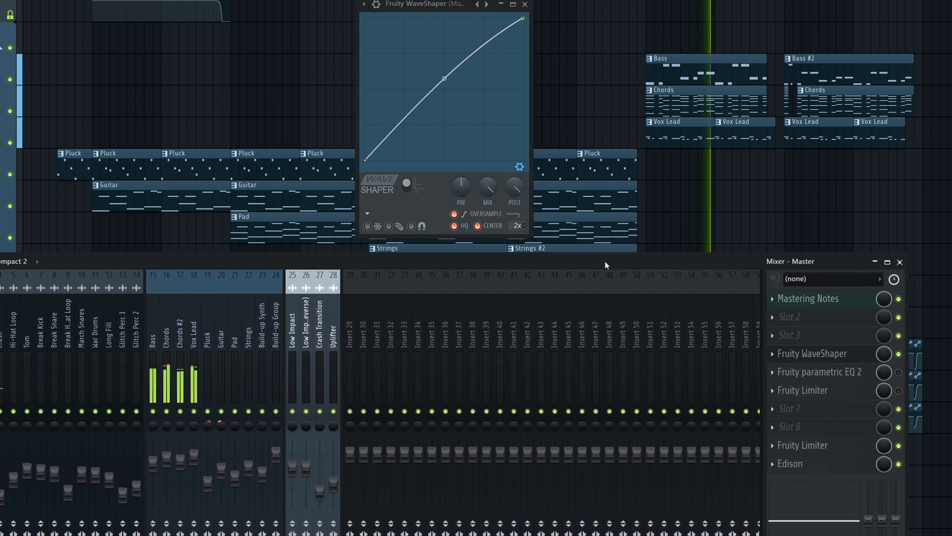
click(900, 354)
click(899, 354)
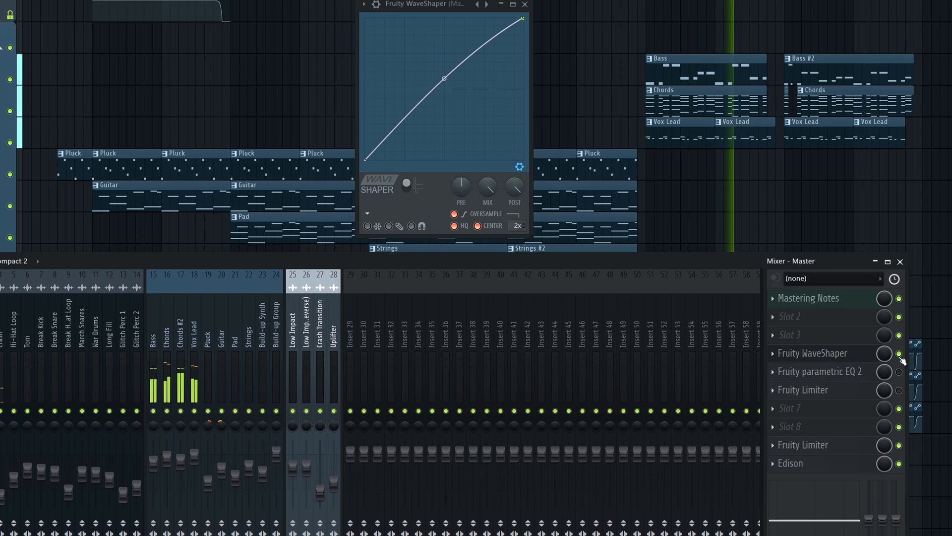
Inspect the curve mode options of the WaveShaper's end point without changing them, and restart playback
drag(442, 4, 435, 11)
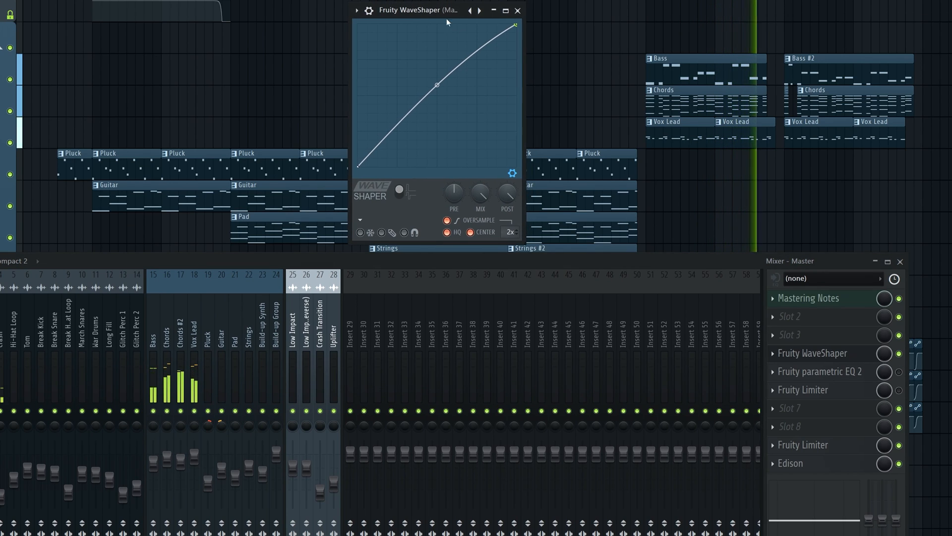
right_click(516, 25)
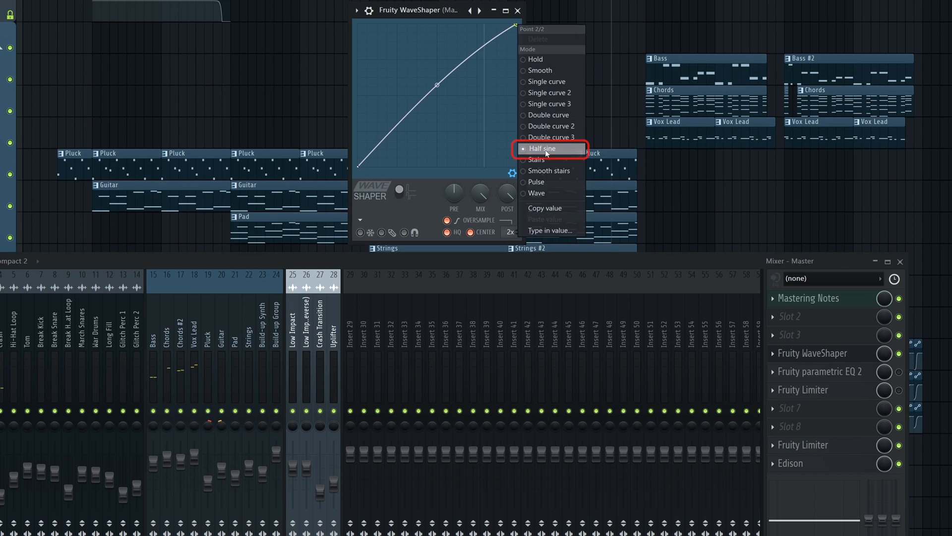
click(443, 8)
key(space)
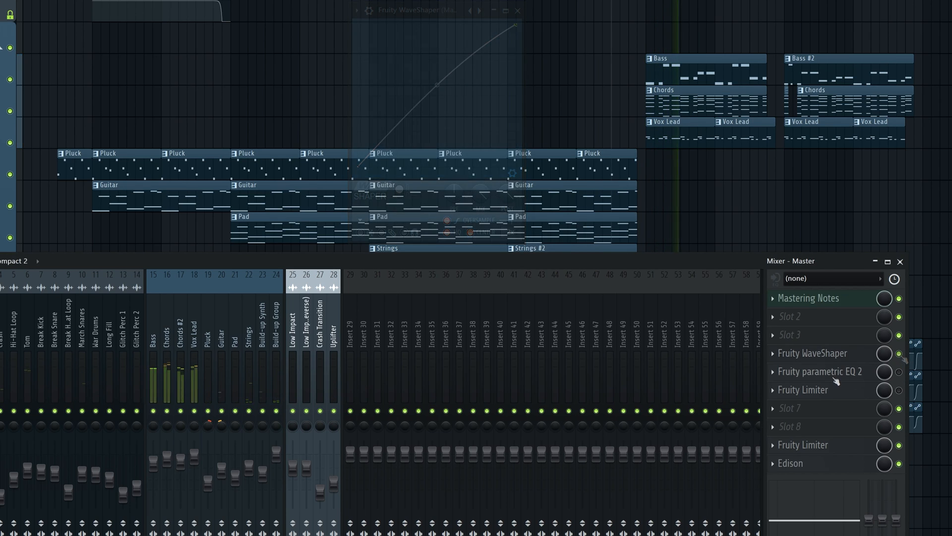
Open Fruity parametric EQ 2 on the Master, compare the drop with it bypassed and enabled, leave it enabled and close its window
click(834, 378)
key(space)
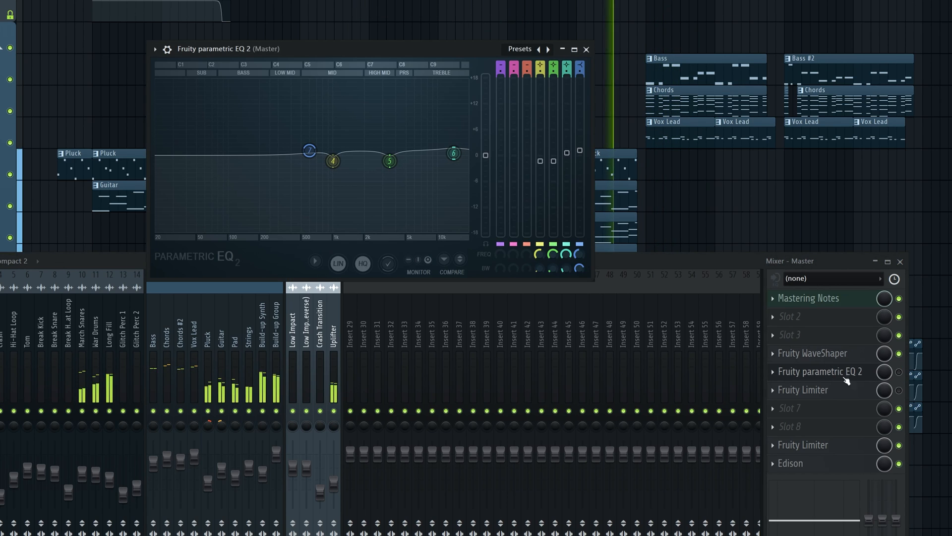
drag(356, 49, 393, 26)
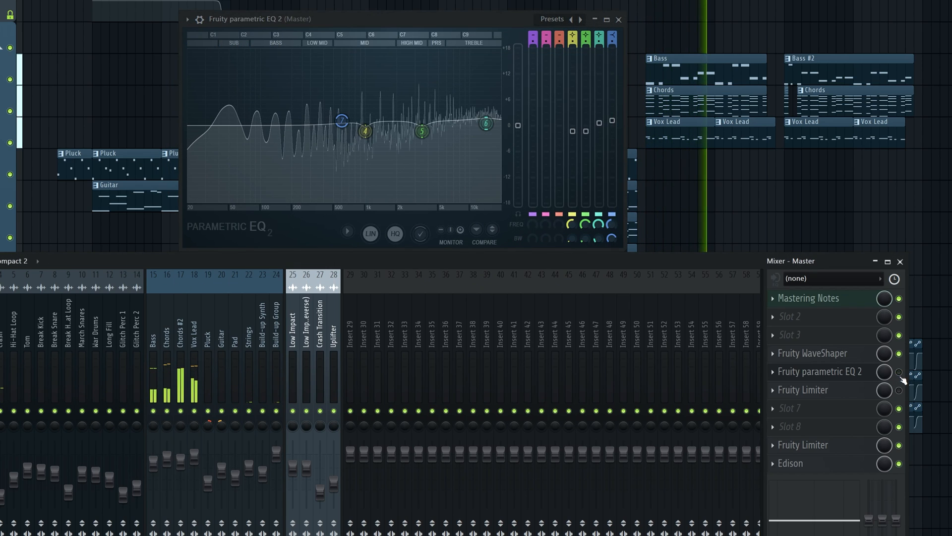
click(899, 372)
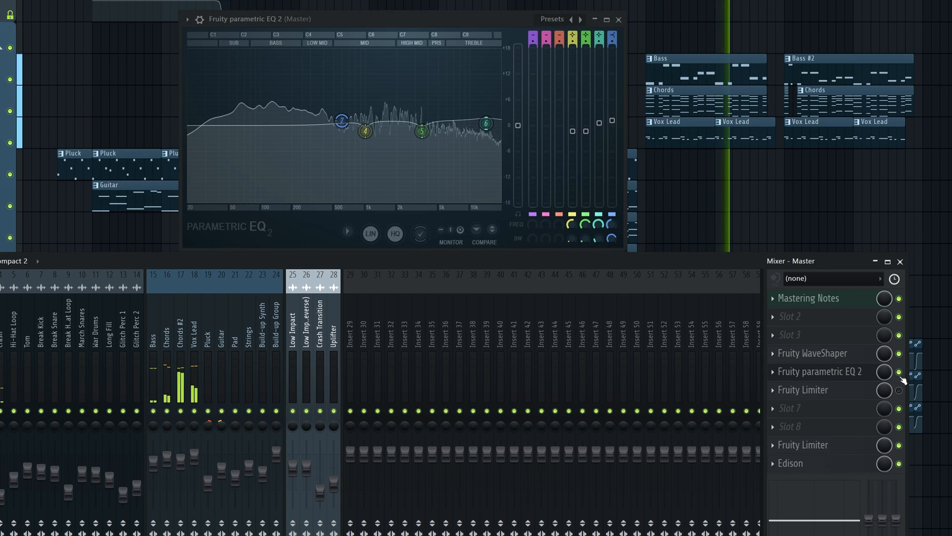
click(898, 372)
click(899, 372)
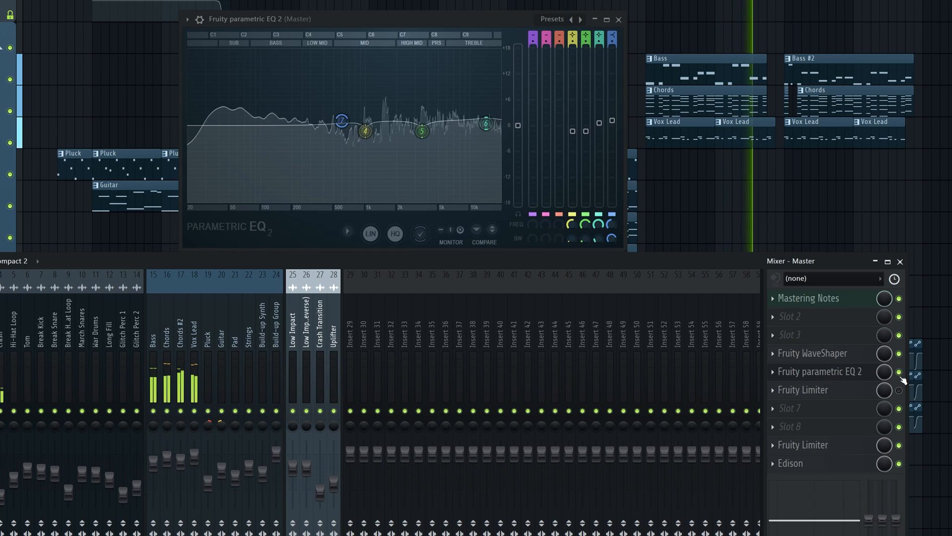
click(821, 377)
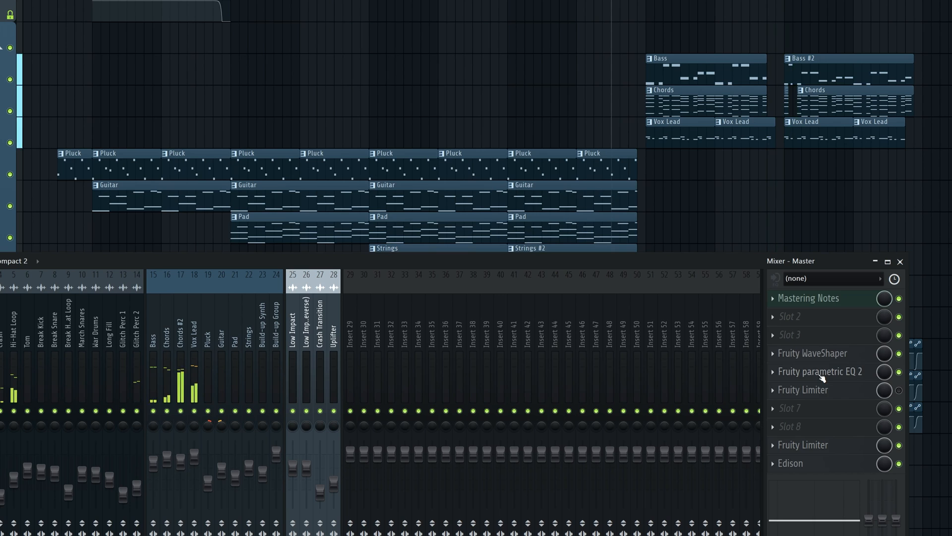
Enable and open the Fruity Limiter below the EQ on the Master, and compare the drop with it bypassed and enabled, leaving it enabled
click(898, 390)
click(818, 390)
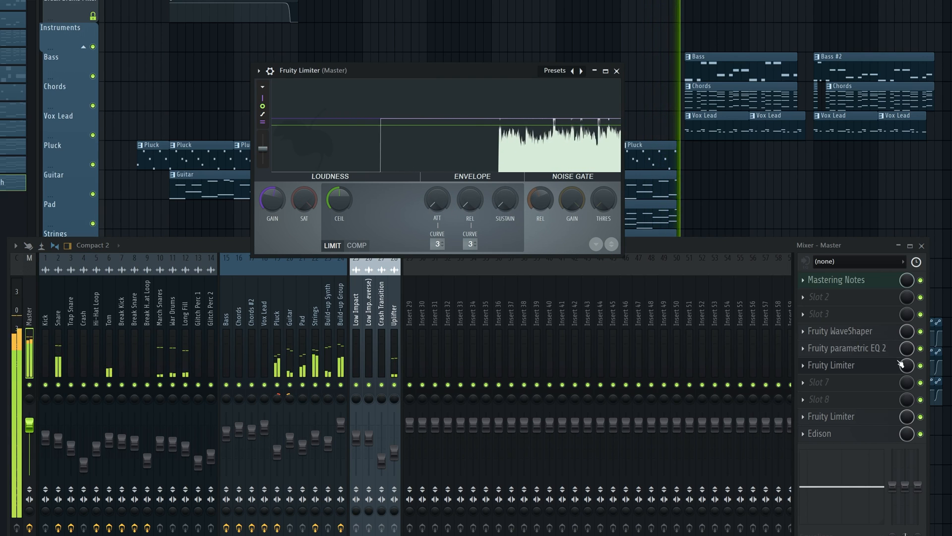
click(921, 367)
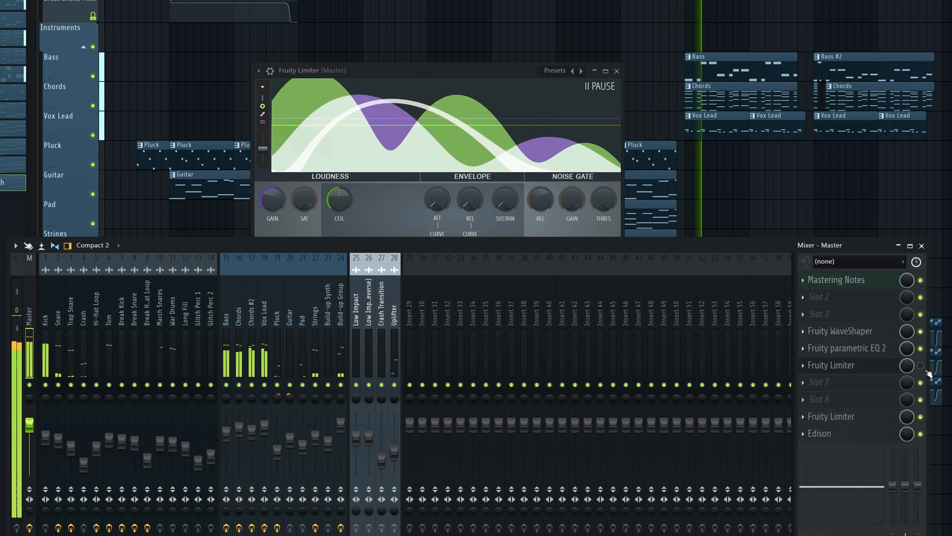
click(922, 366)
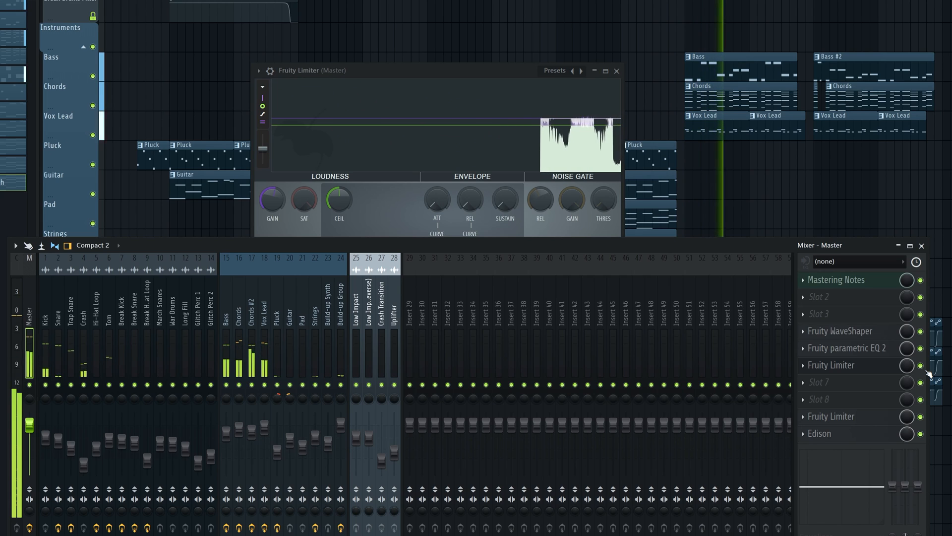
click(920, 366)
click(925, 369)
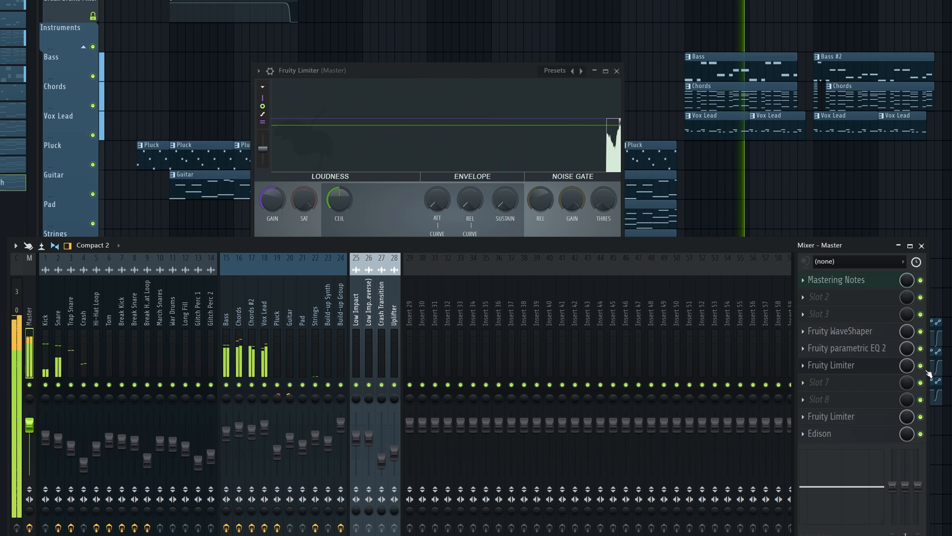
click(926, 370)
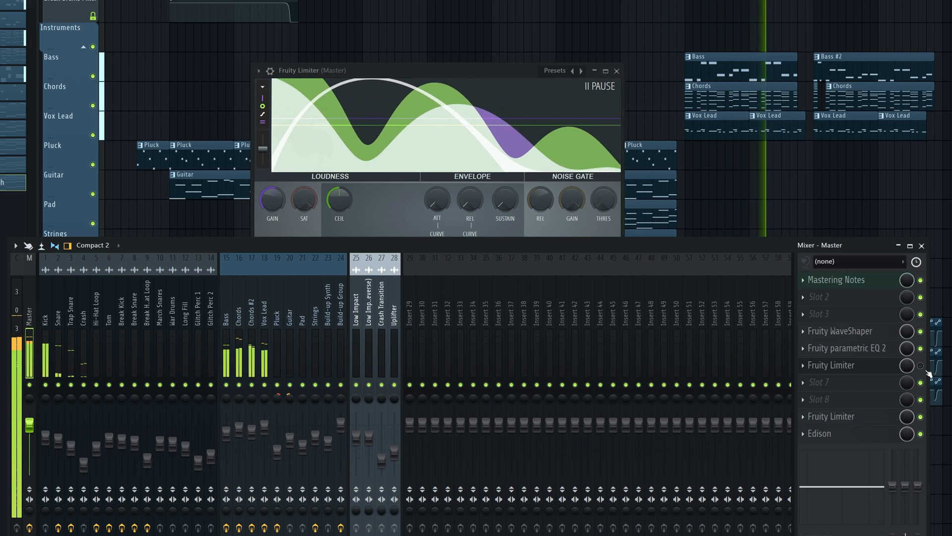
click(926, 369)
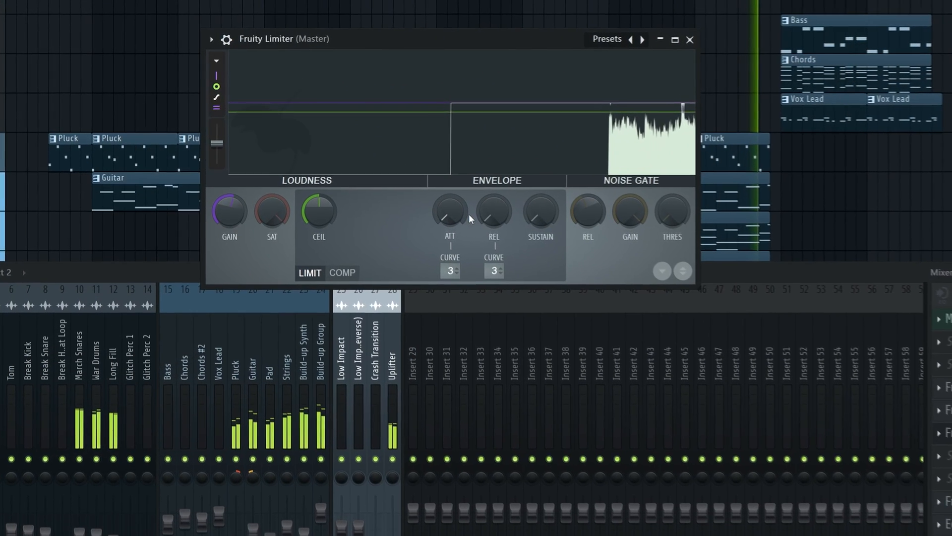